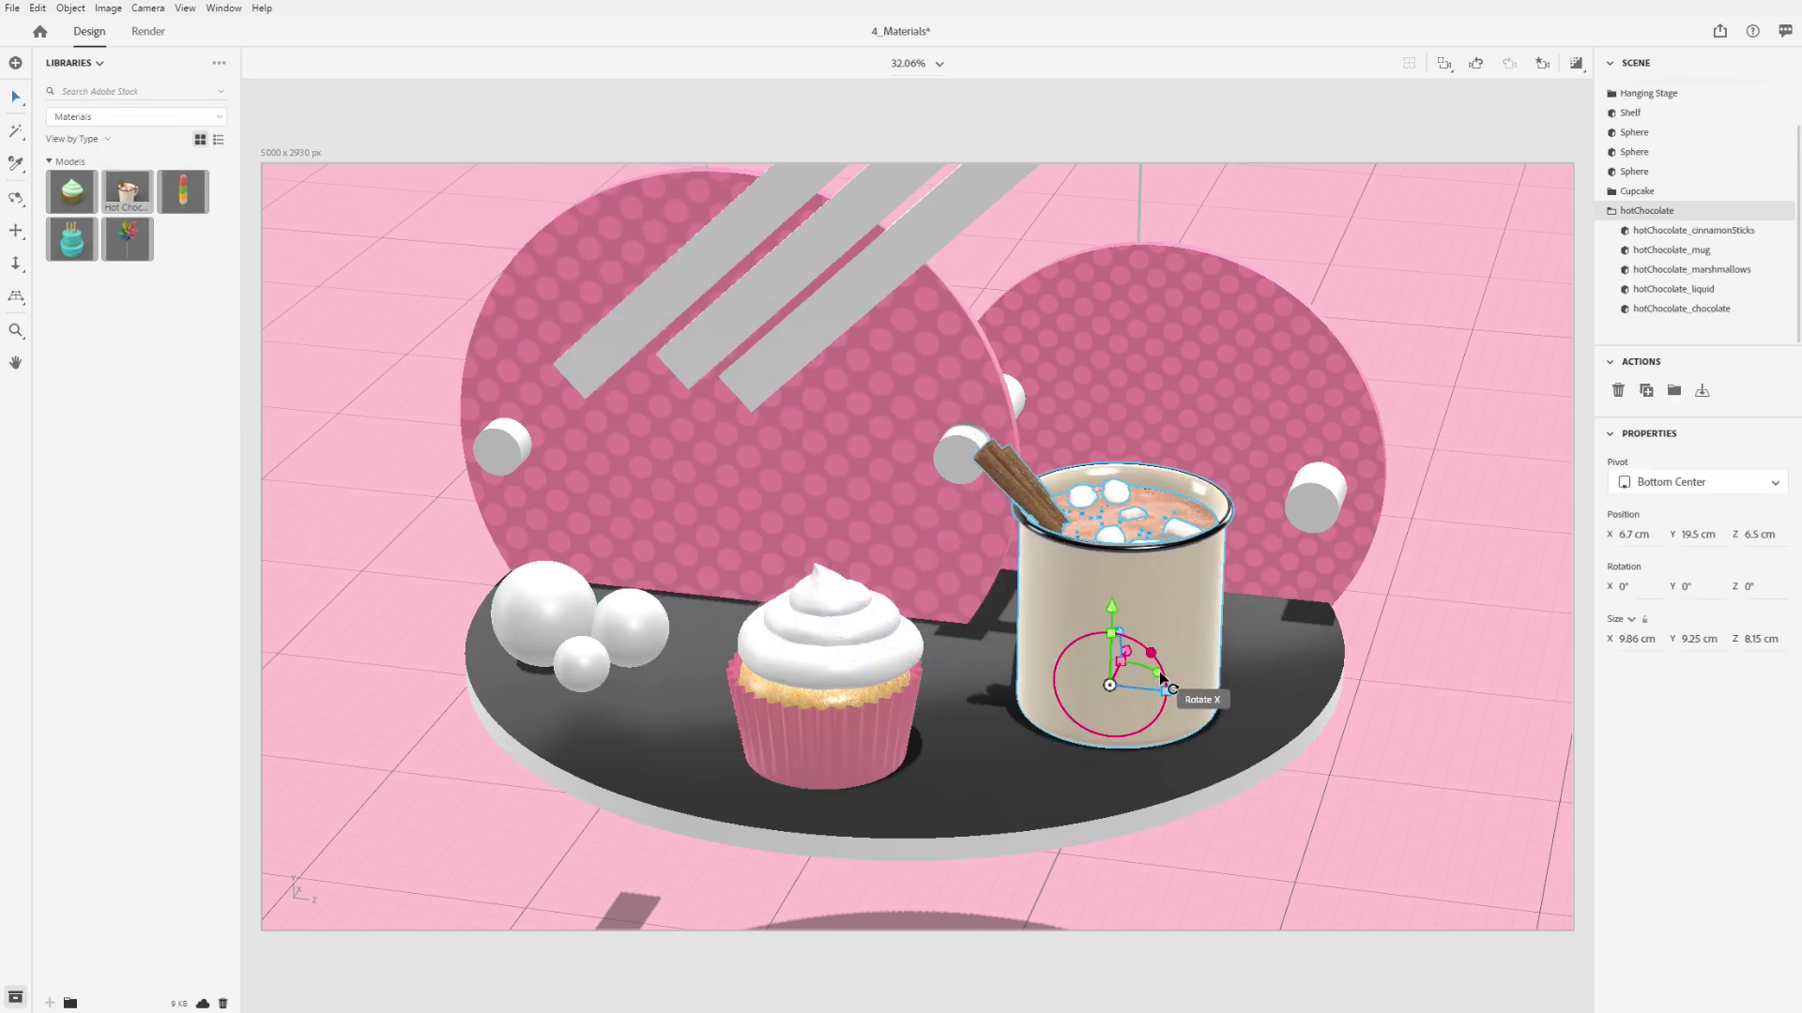
Step: Rotate the hot chocolate mug to -118° about Y and place it at X 4.5 cm, Z 8.6 cm on the shelf
drag(1034, 615, 1087, 646)
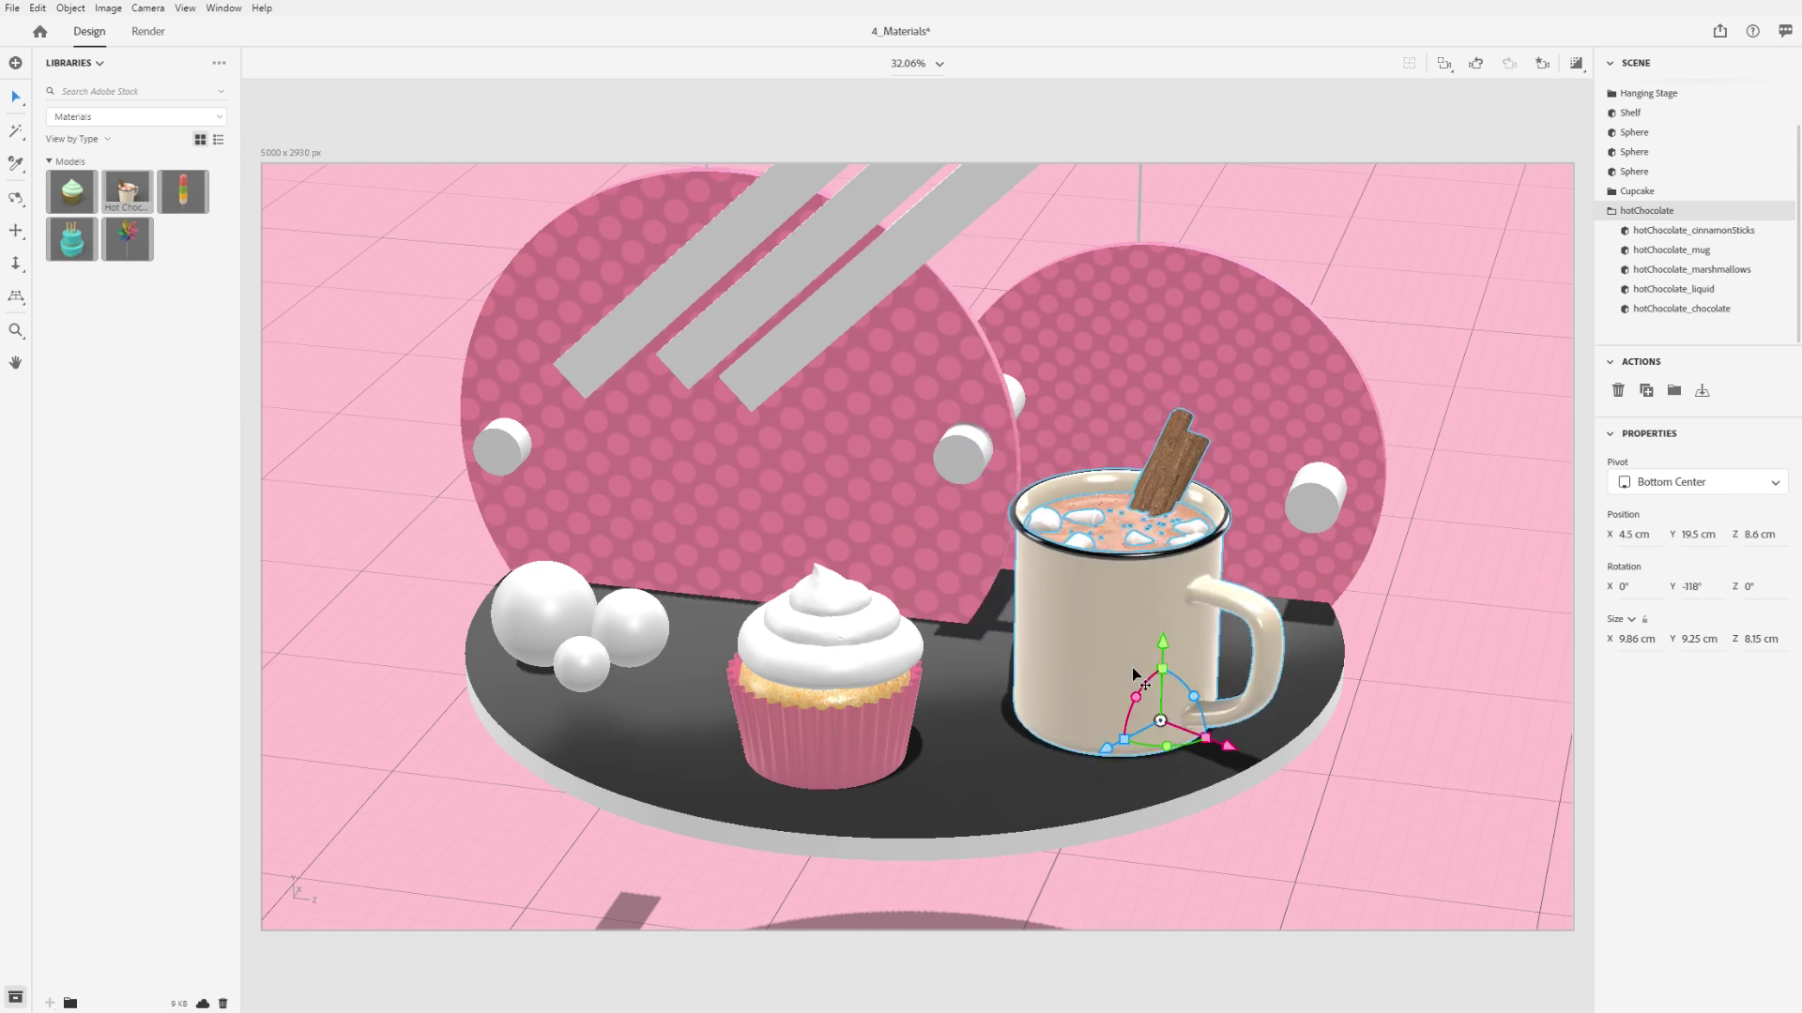
Step: Inspect the image used as the base color of the hot chocolate liquid's material, and clear the selection
double_click(1119, 549)
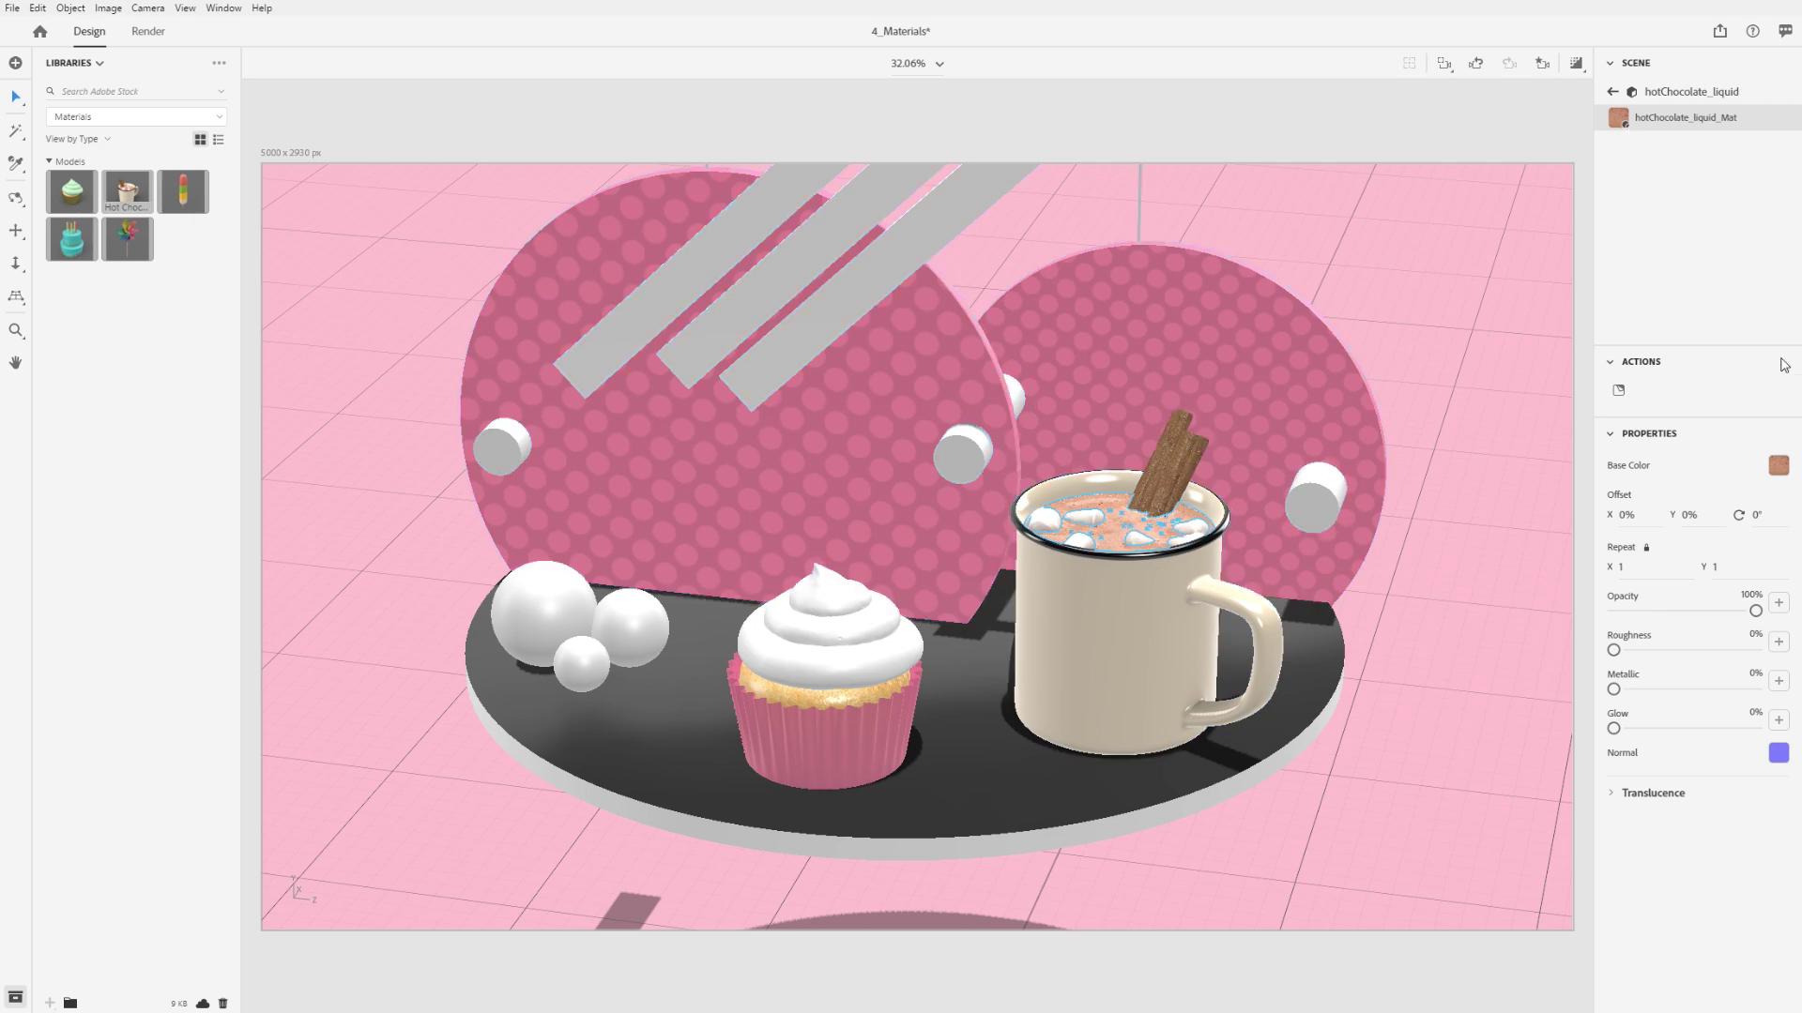
click(1779, 467)
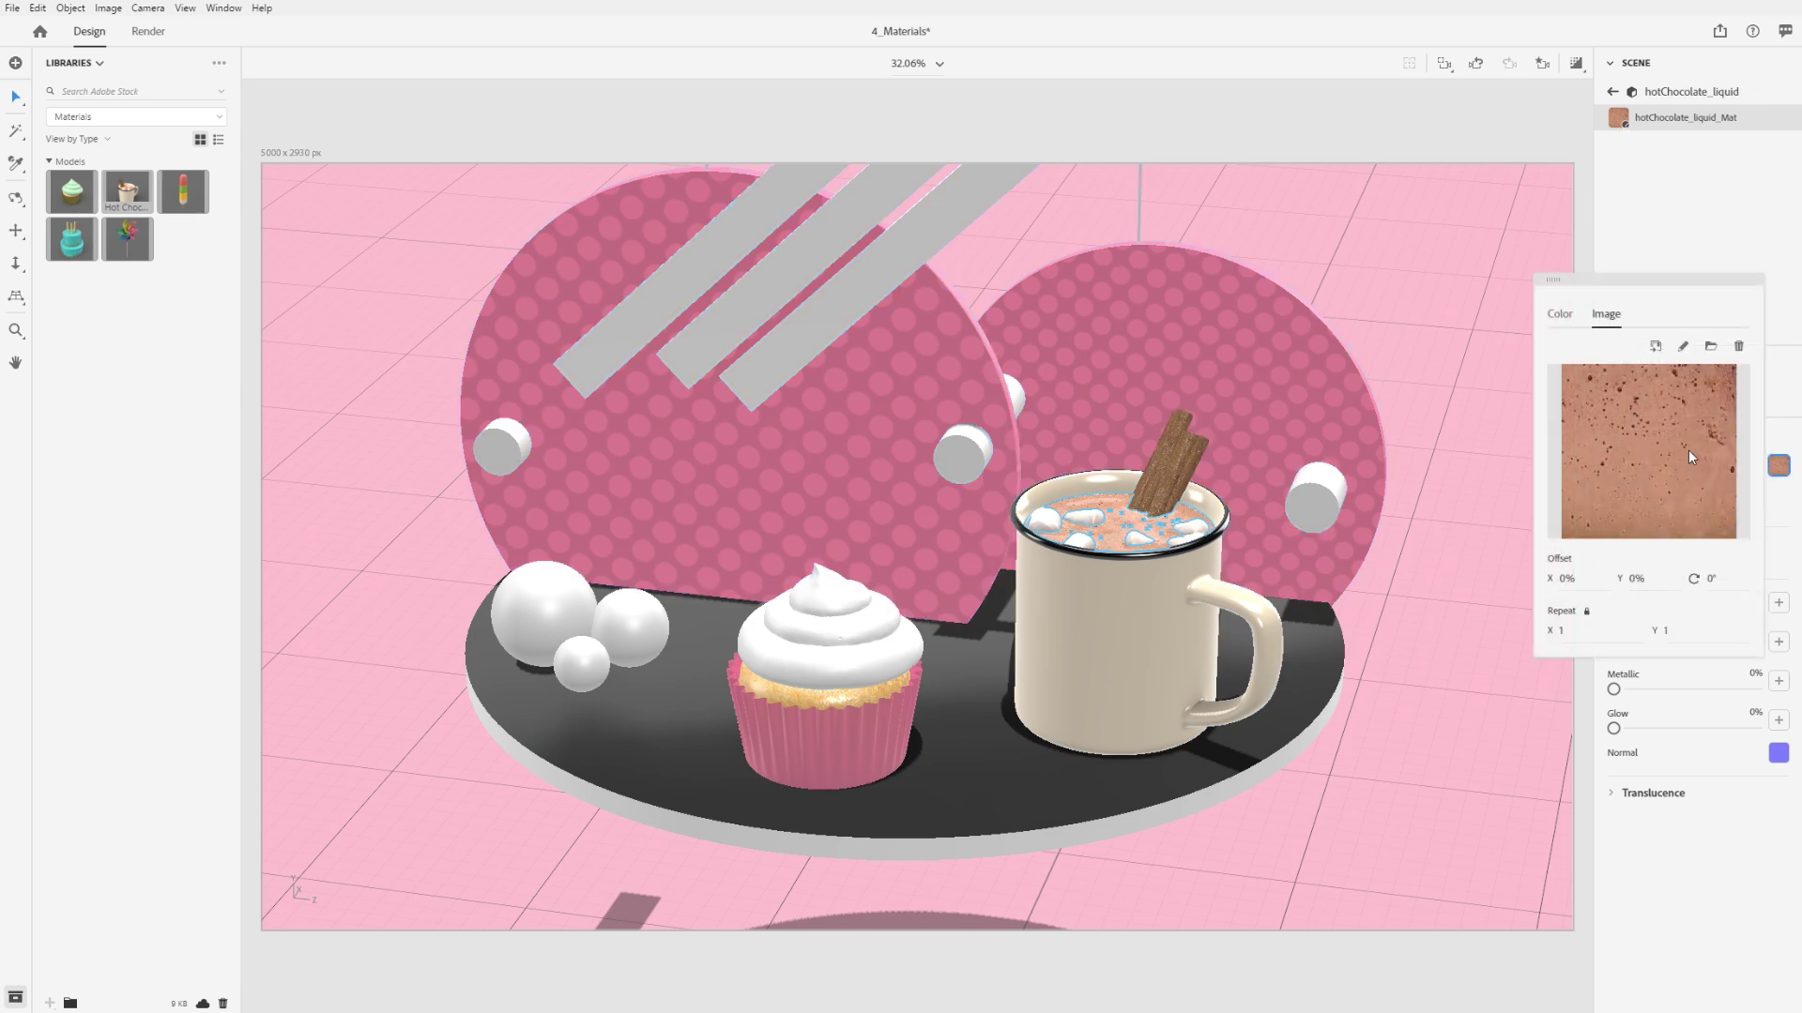
click(1785, 340)
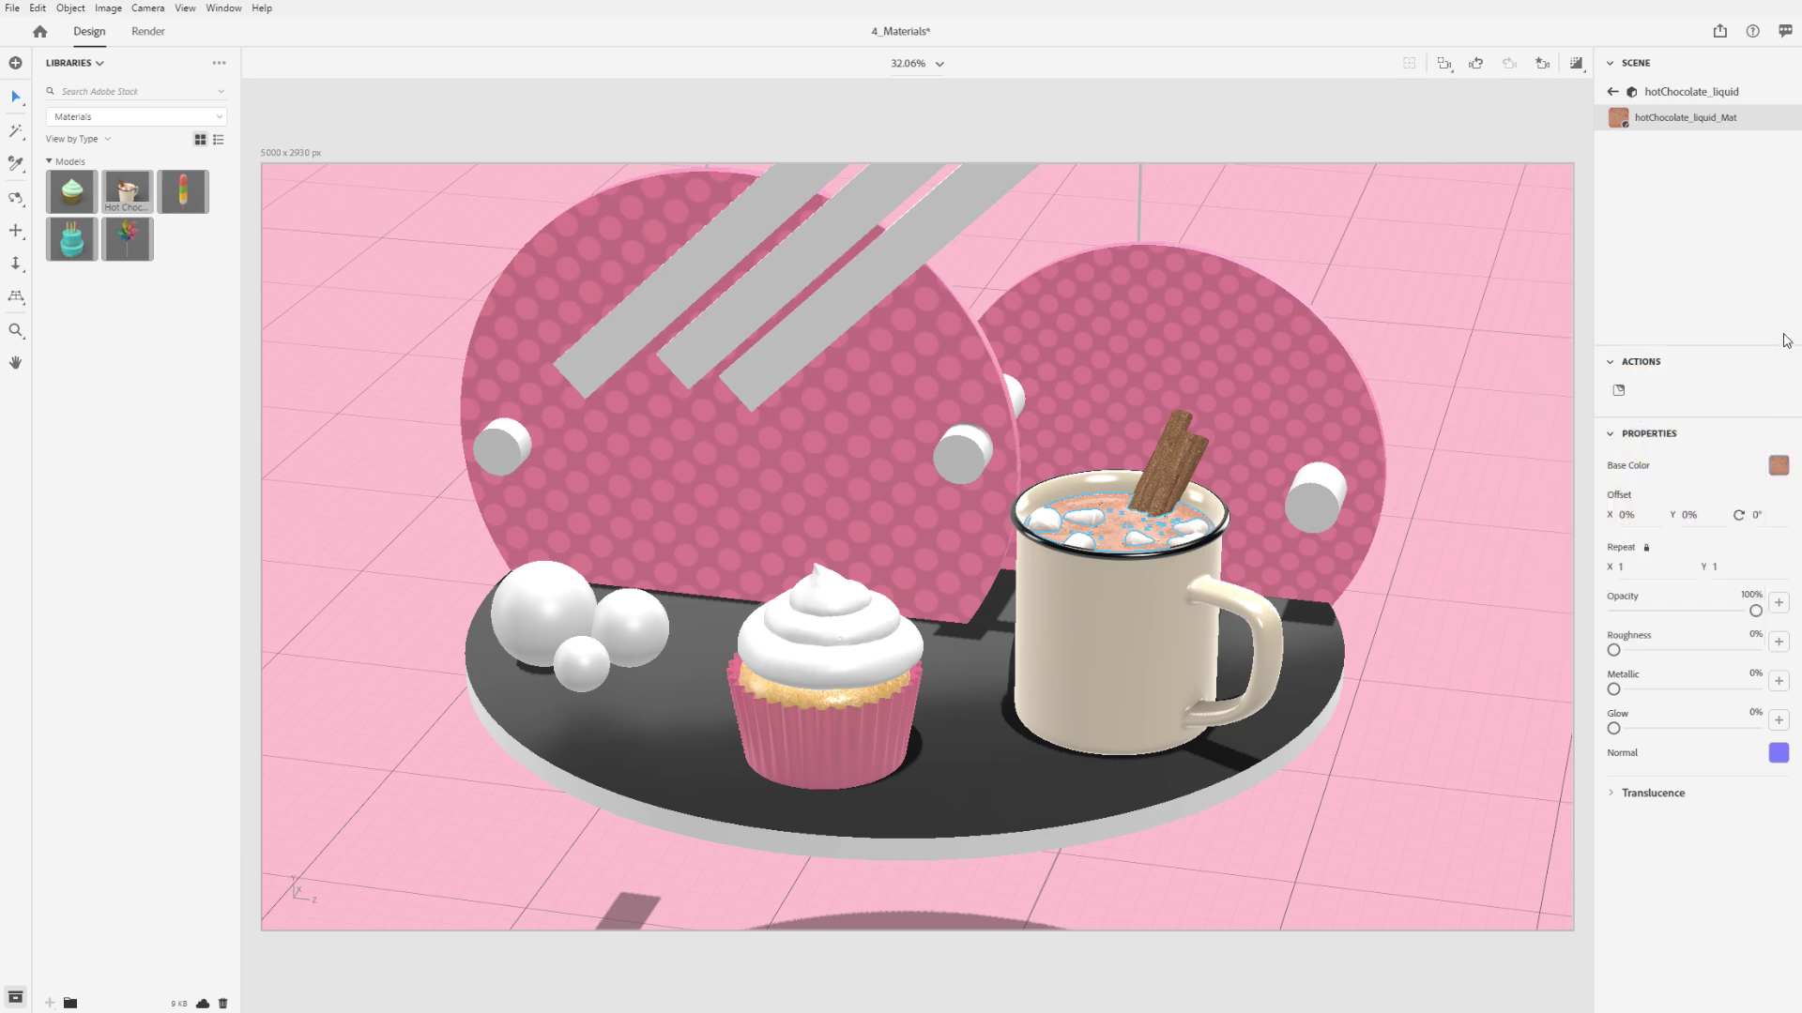
click(1469, 666)
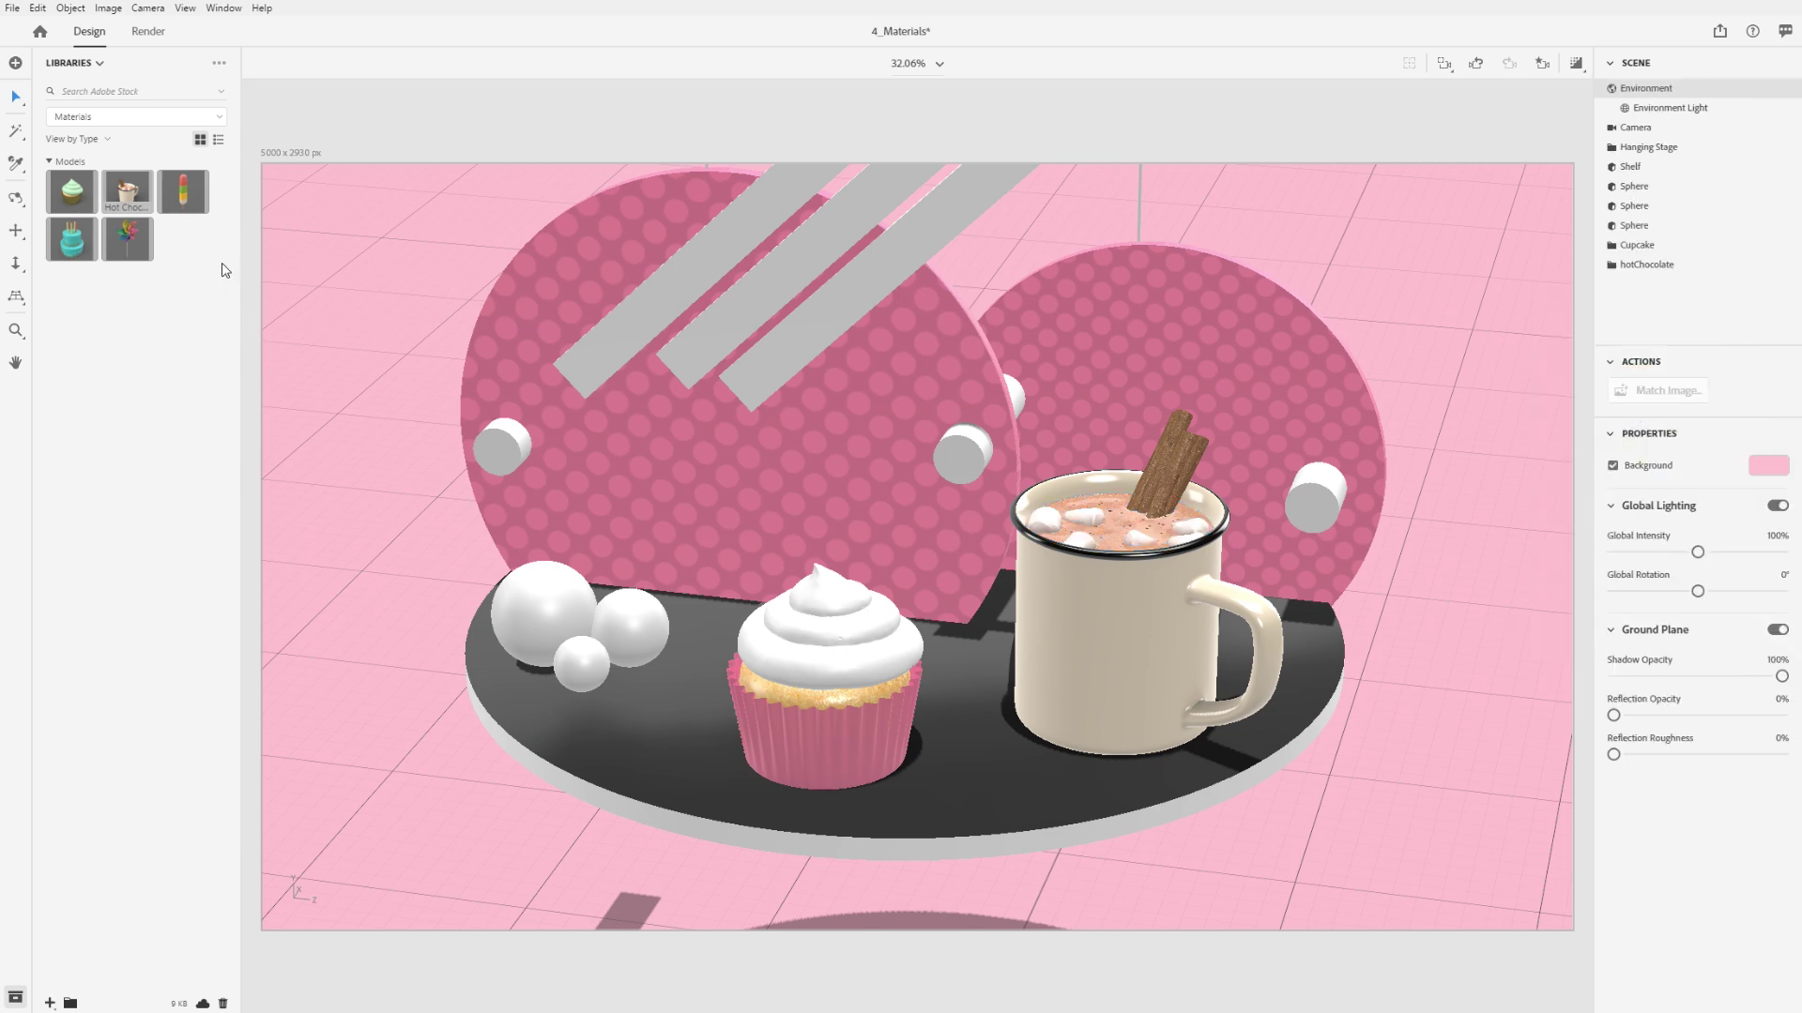
Step: Show the Starter Assets instead of the Libraries content
click(103, 66)
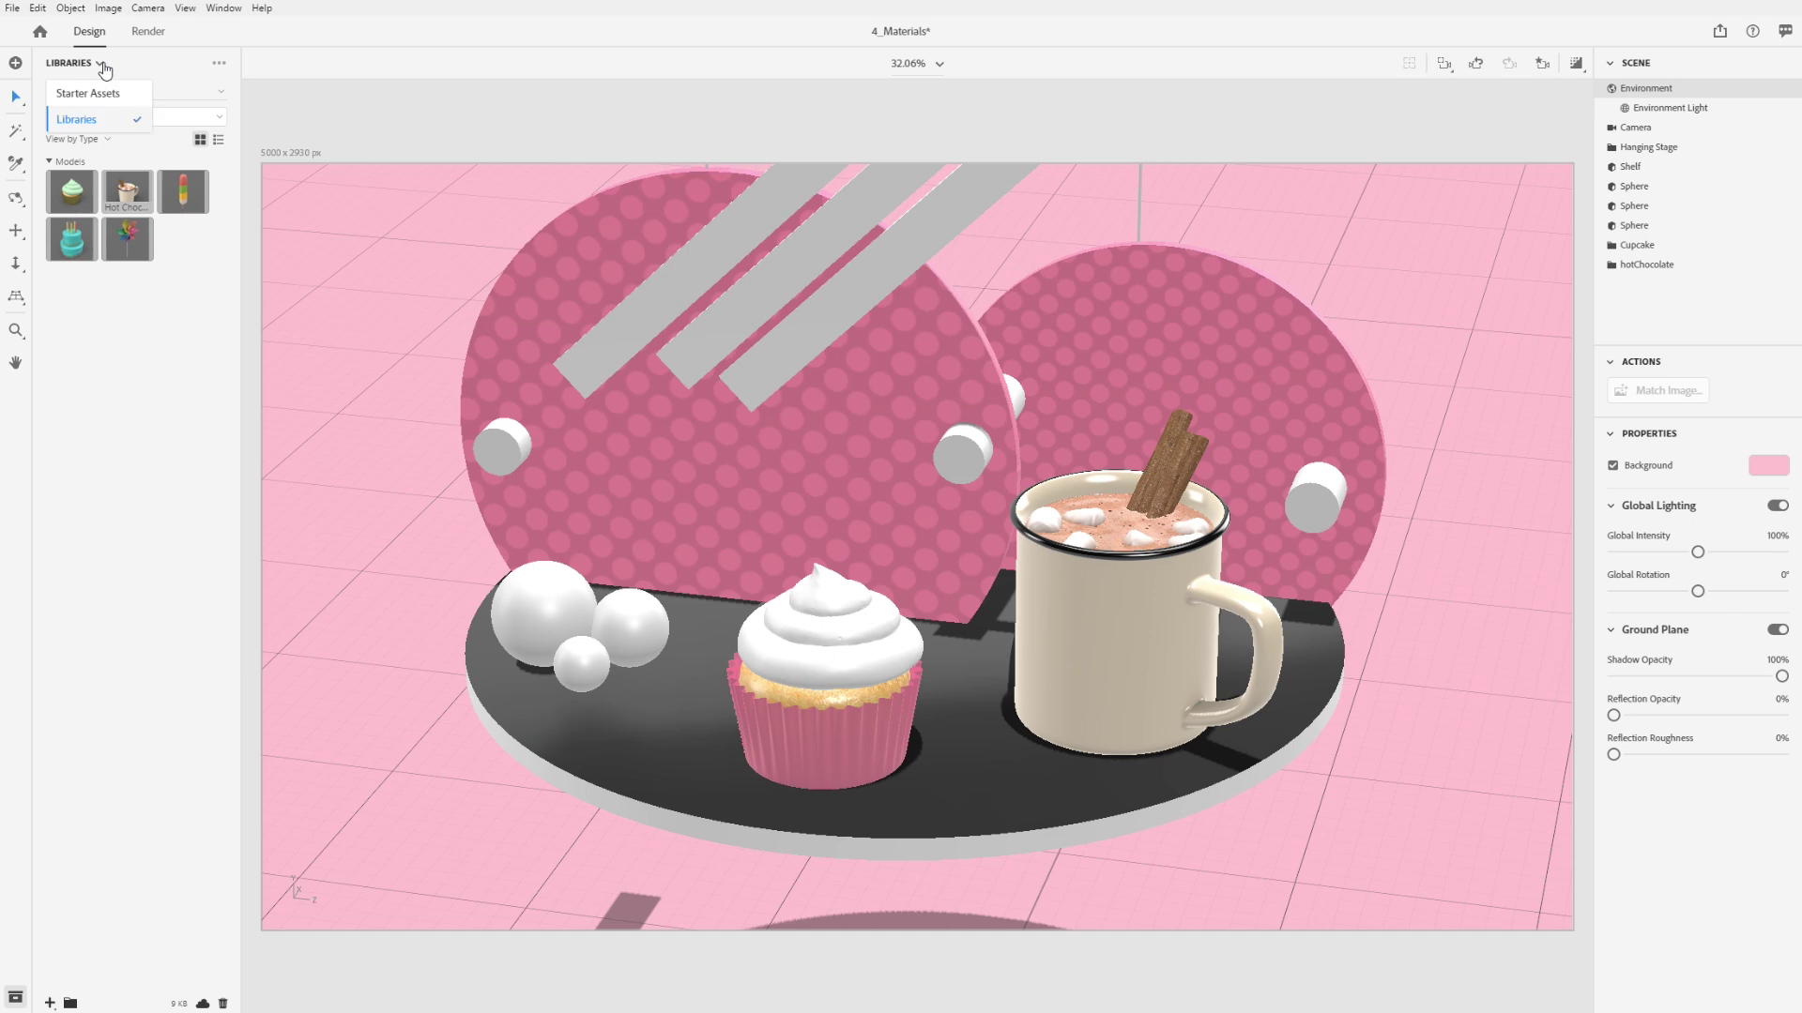
click(146, 92)
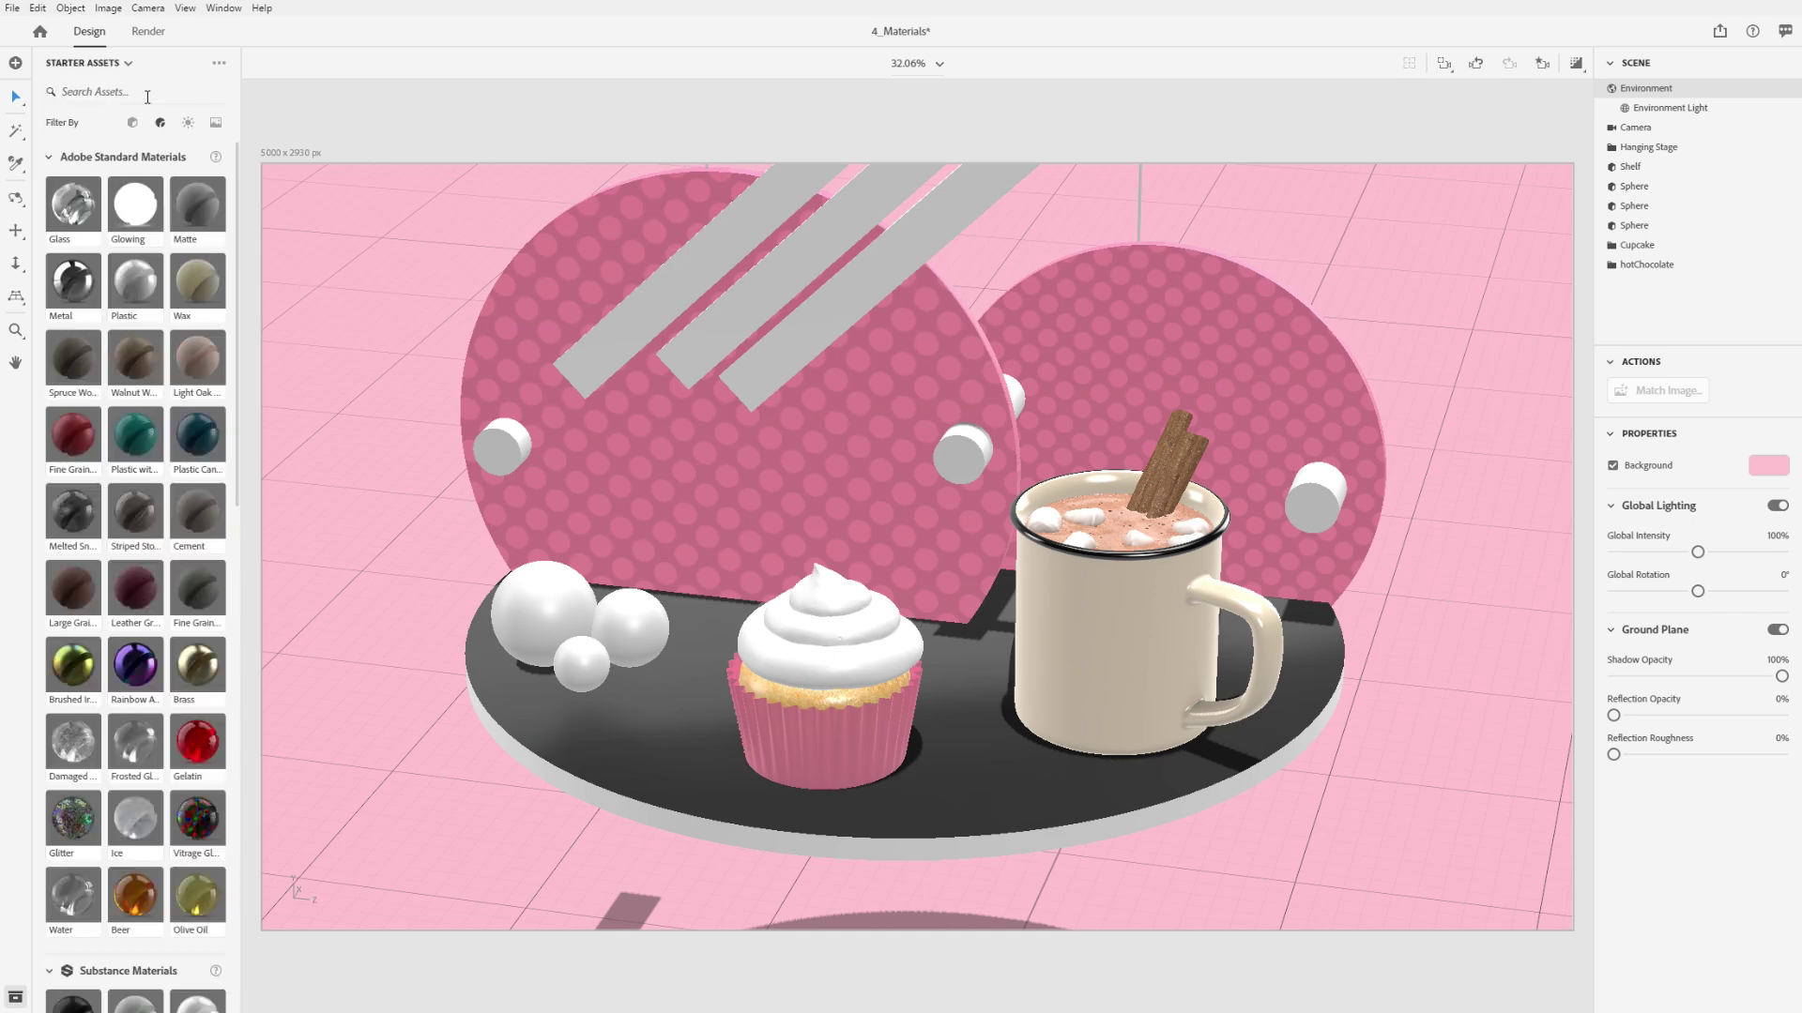
Step: Apply Metal to the large sphere, a light wood to the rear one and Fine Grain Plastic to the small one, replacing the Metal with Glass
key(1)
scroll(592, 454, up, 10)
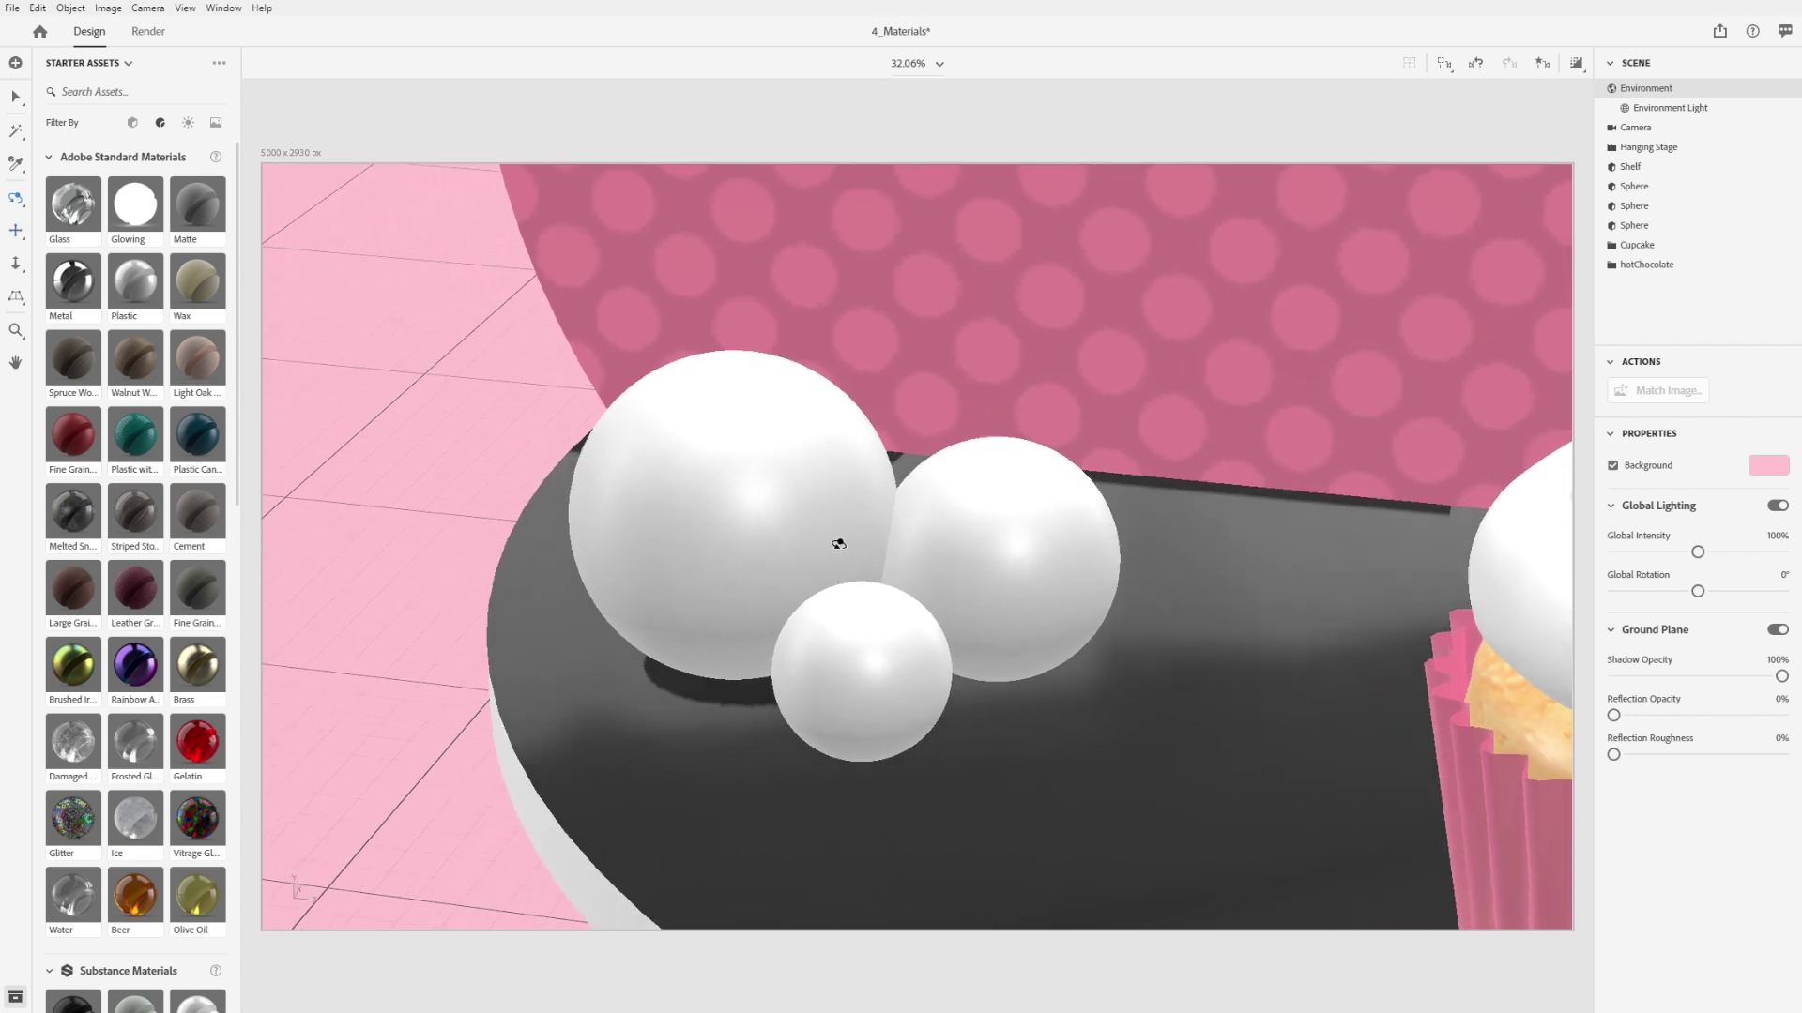
drag(838, 544, 933, 510)
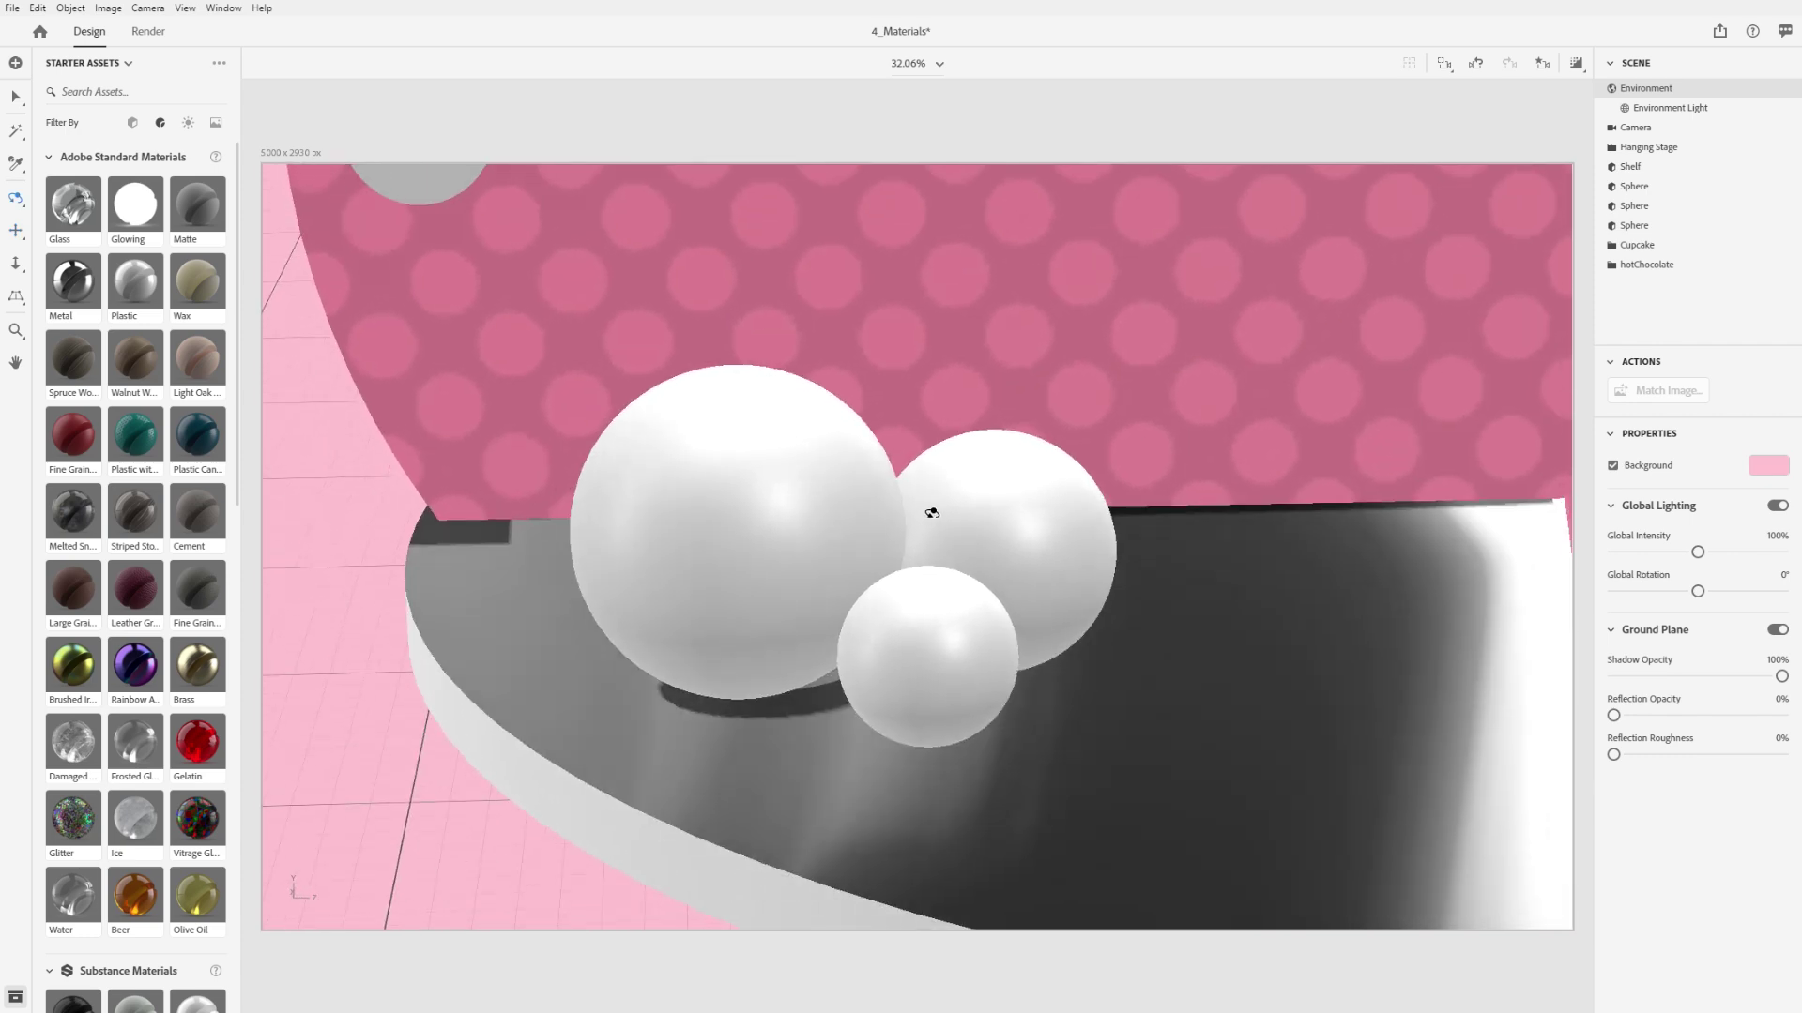
key(v)
drag(99, 277, 775, 482)
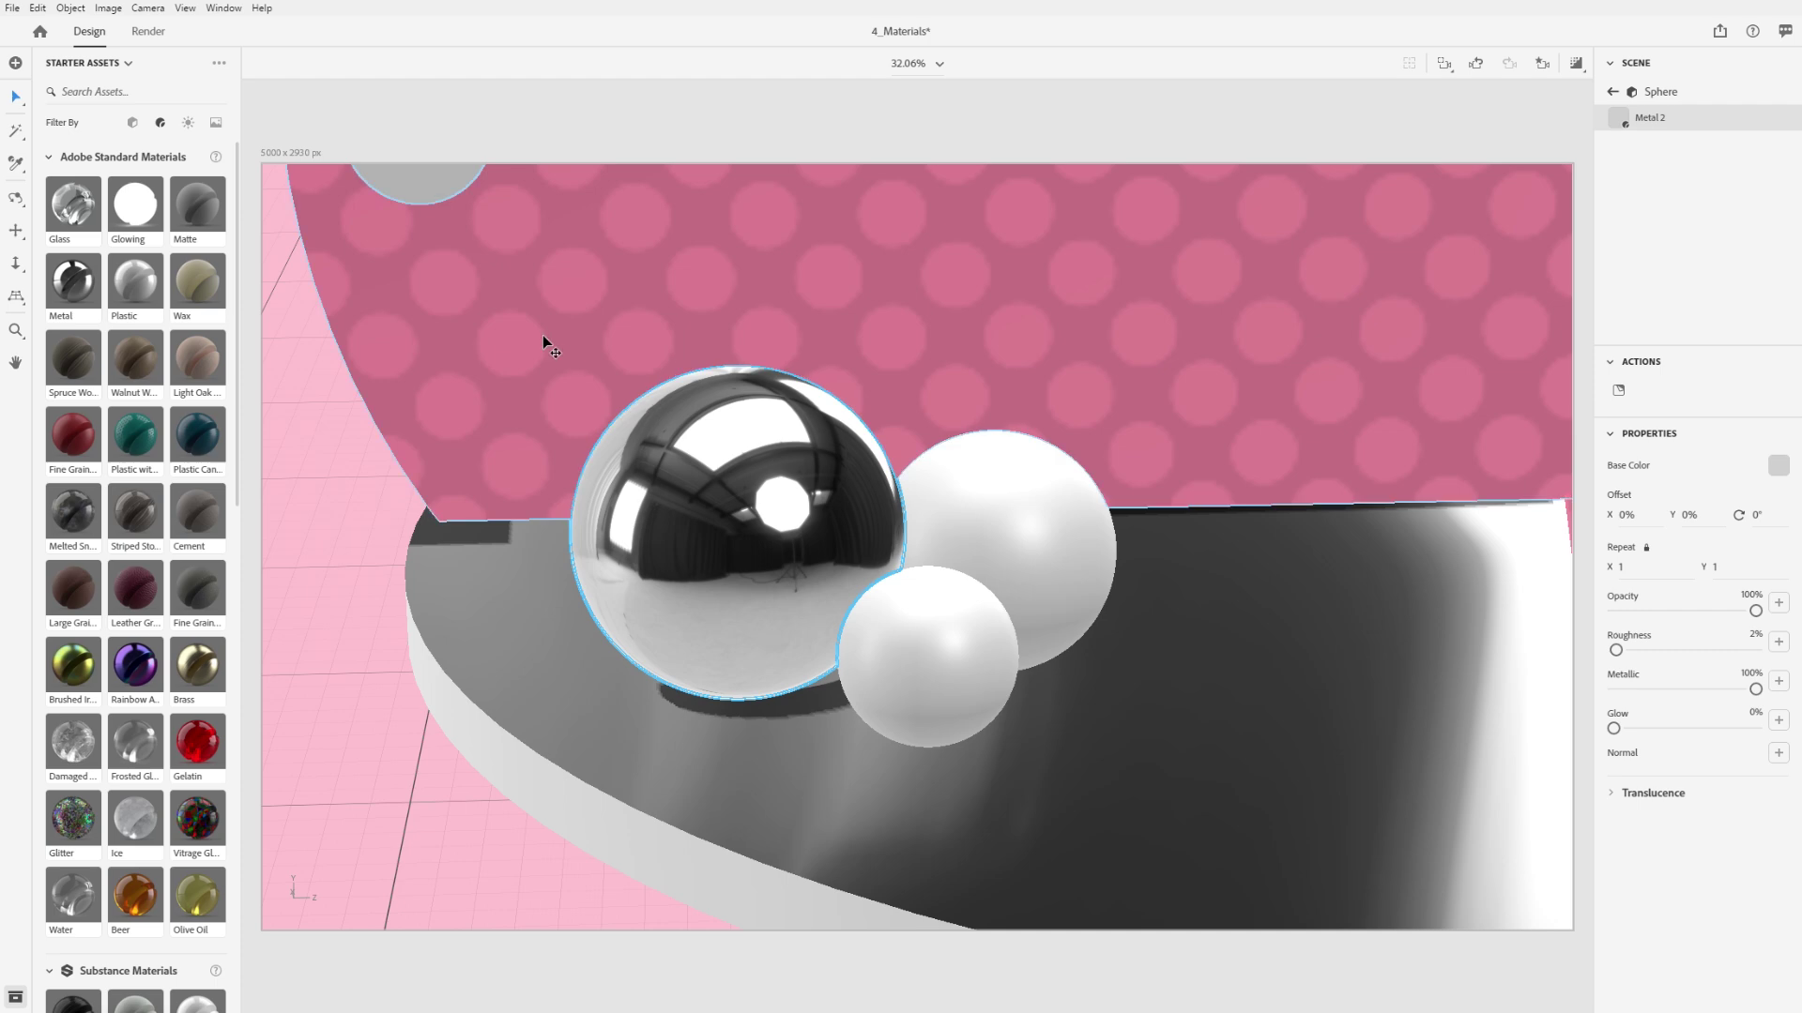
drag(976, 554, 987, 561)
drag(559, 441, 924, 657)
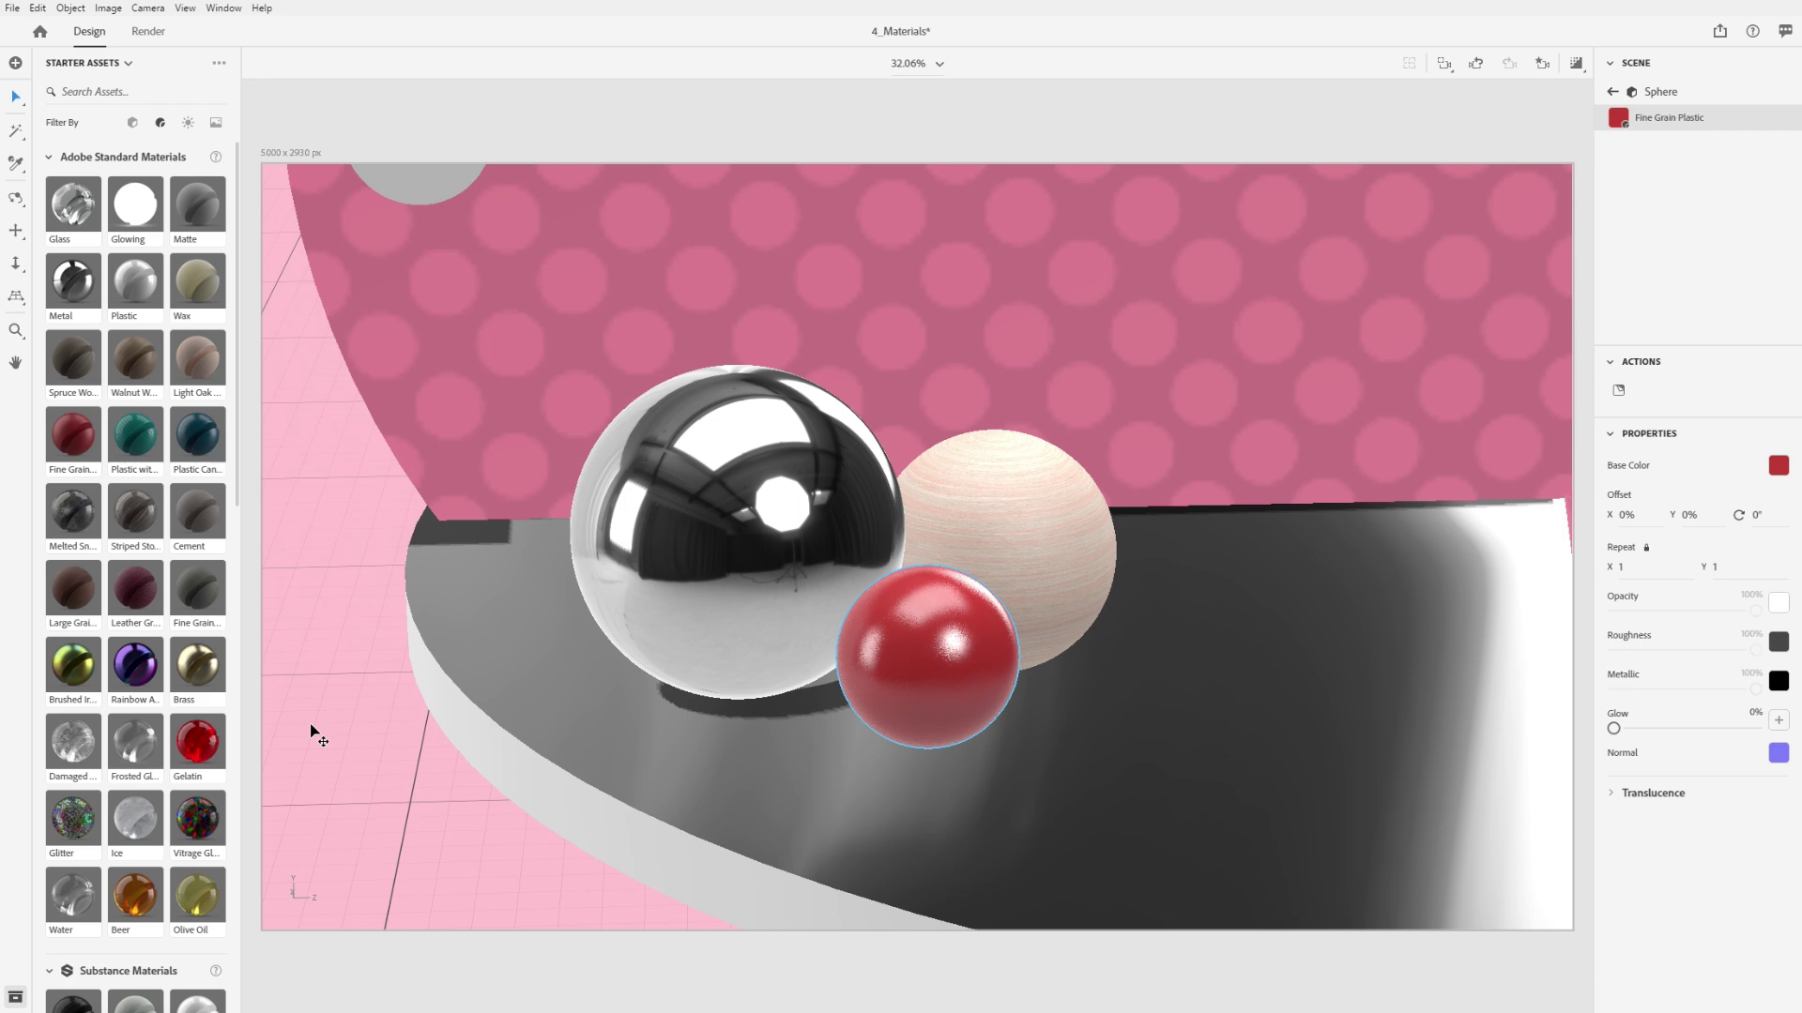
drag(311, 731, 736, 530)
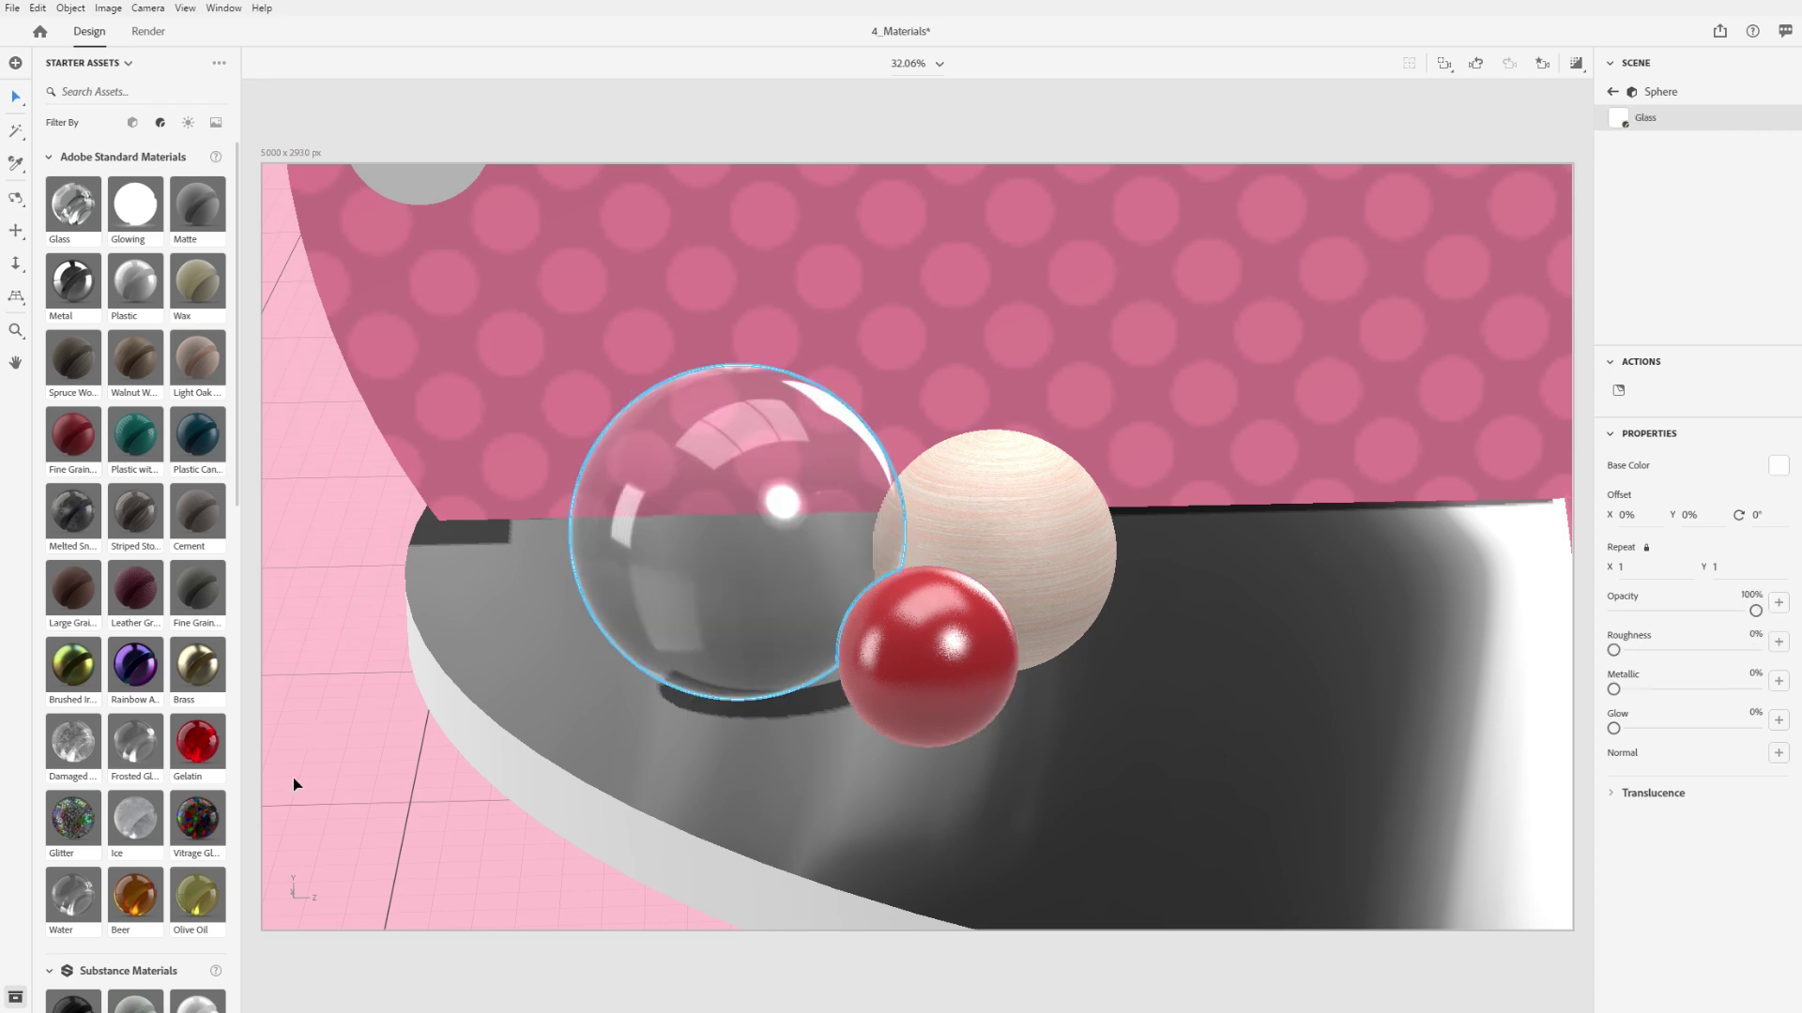
click(293, 777)
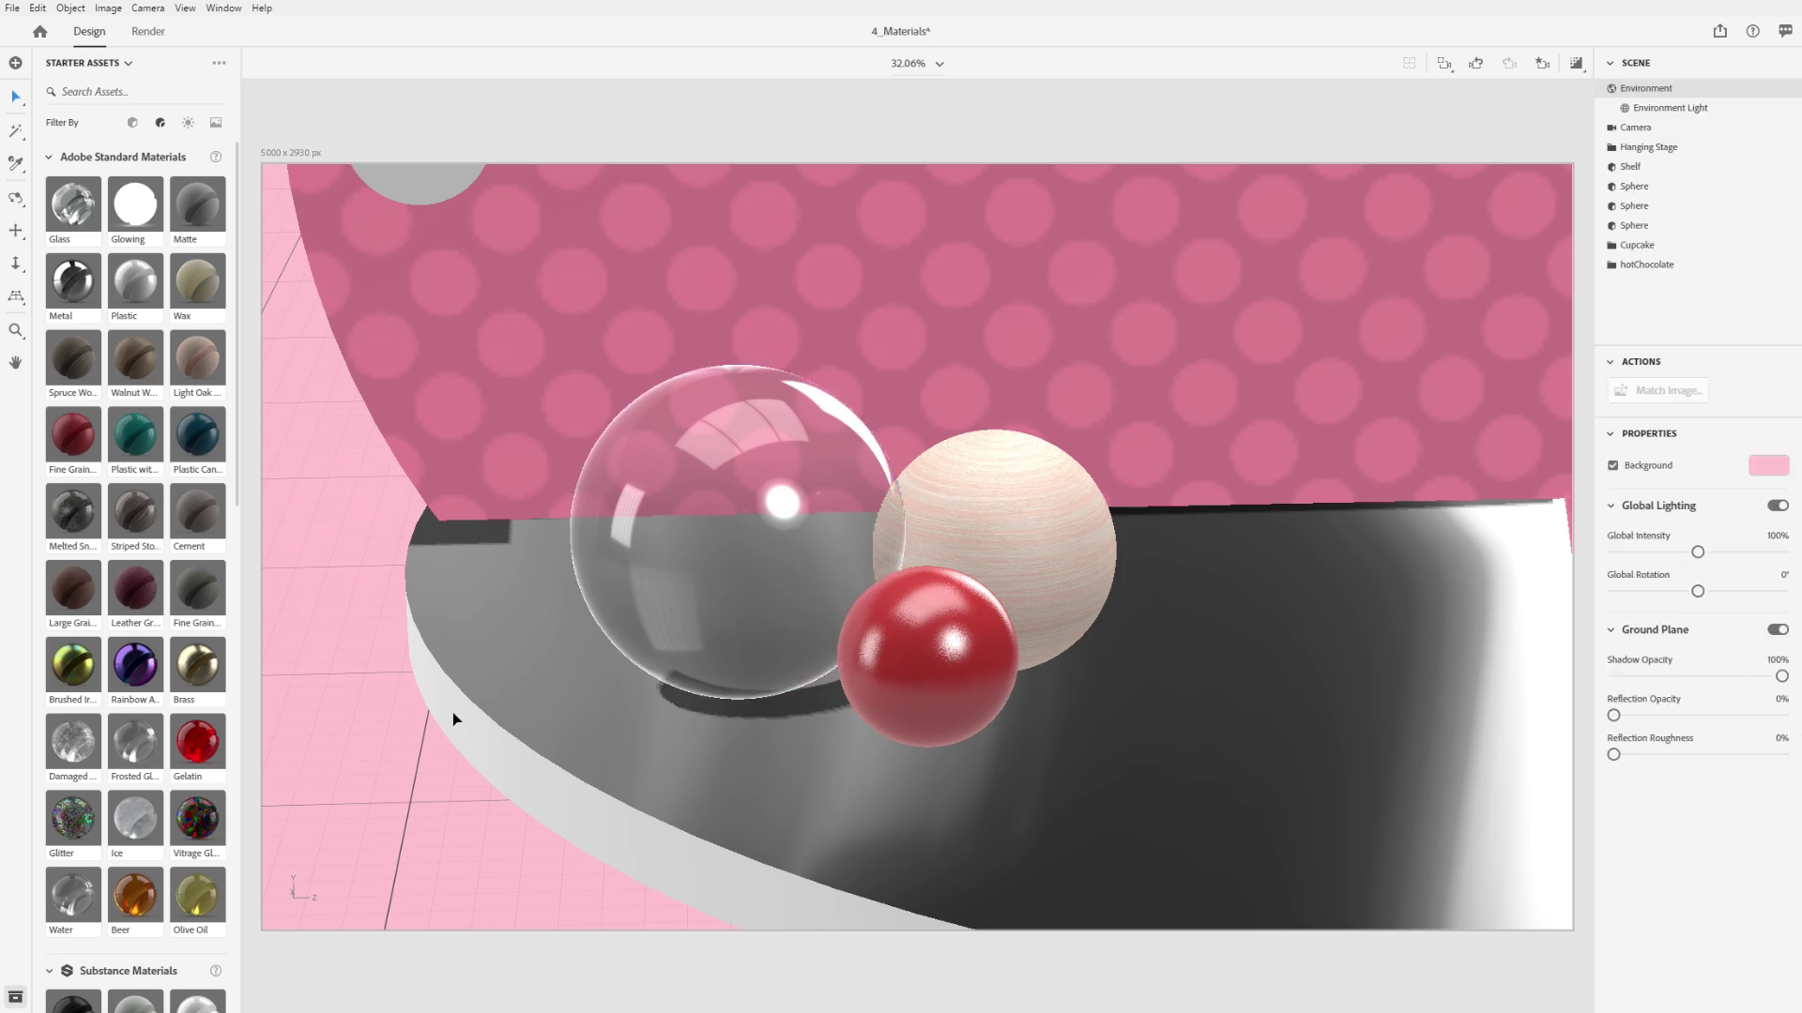
Step: Select all three spheres and apply the Plastic material to them together
click(671, 574)
shift+click(881, 670)
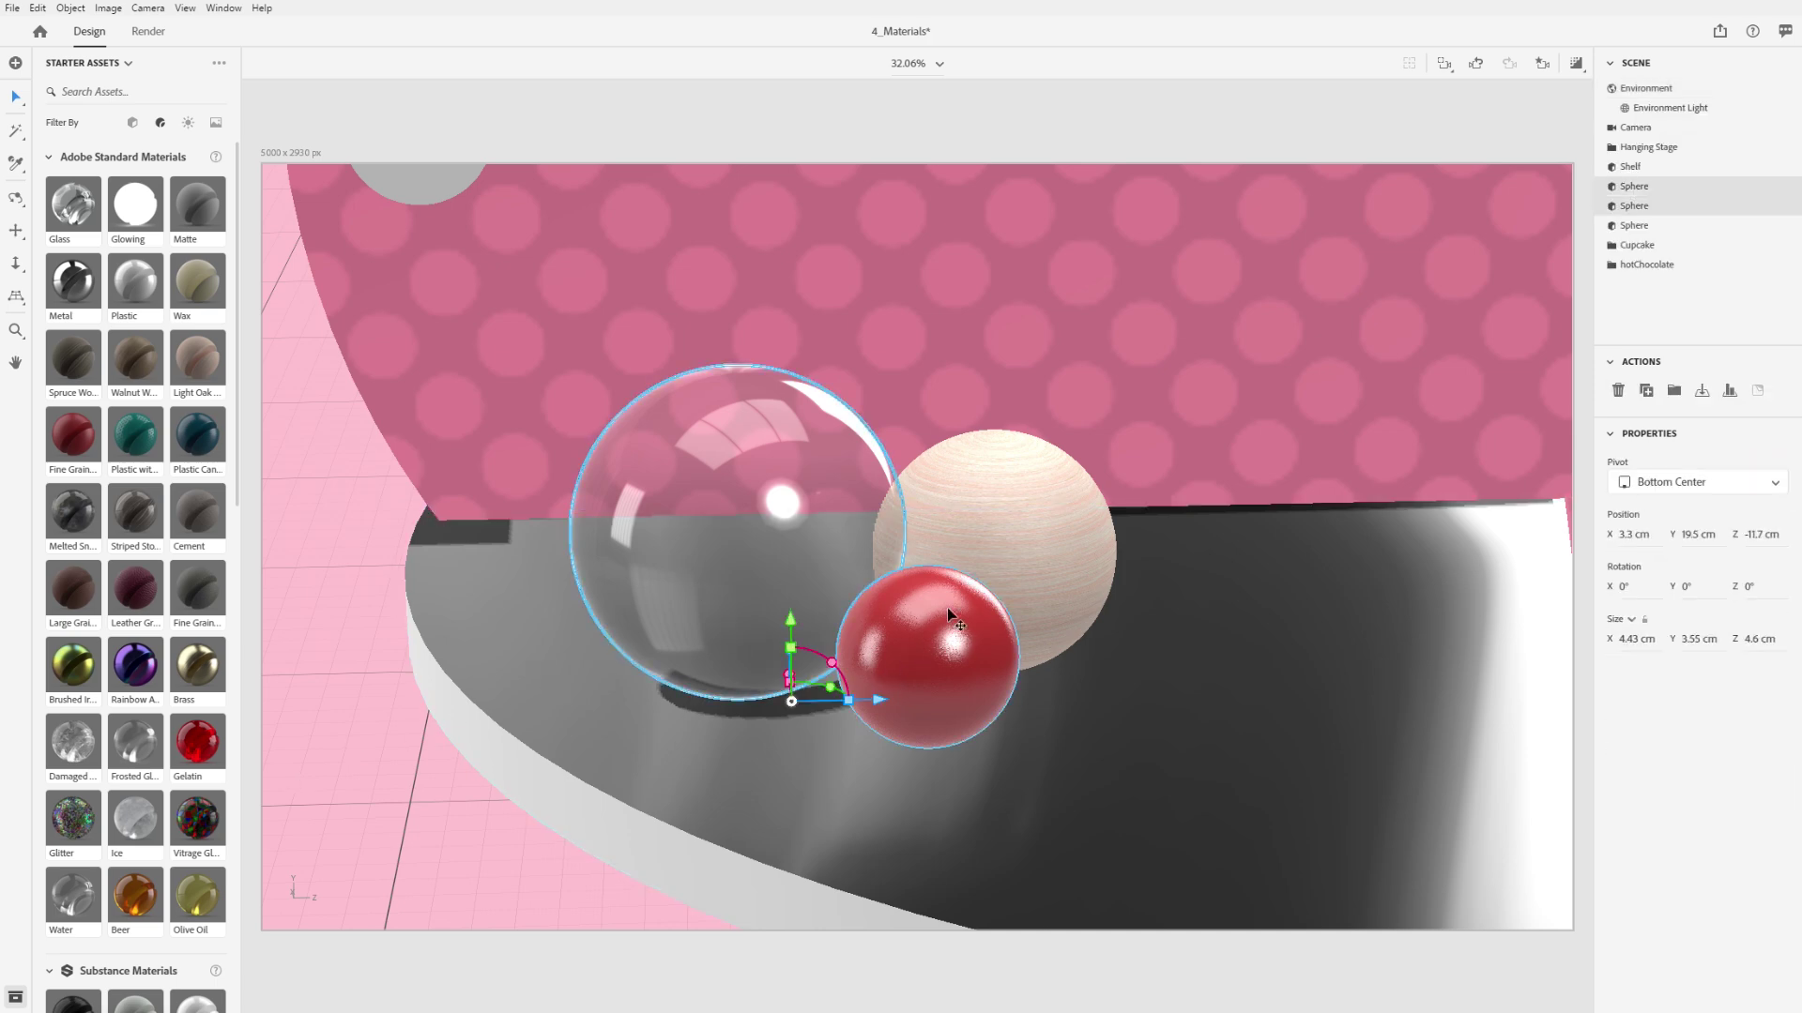
shift+click(1042, 531)
drag(135, 281, 803, 528)
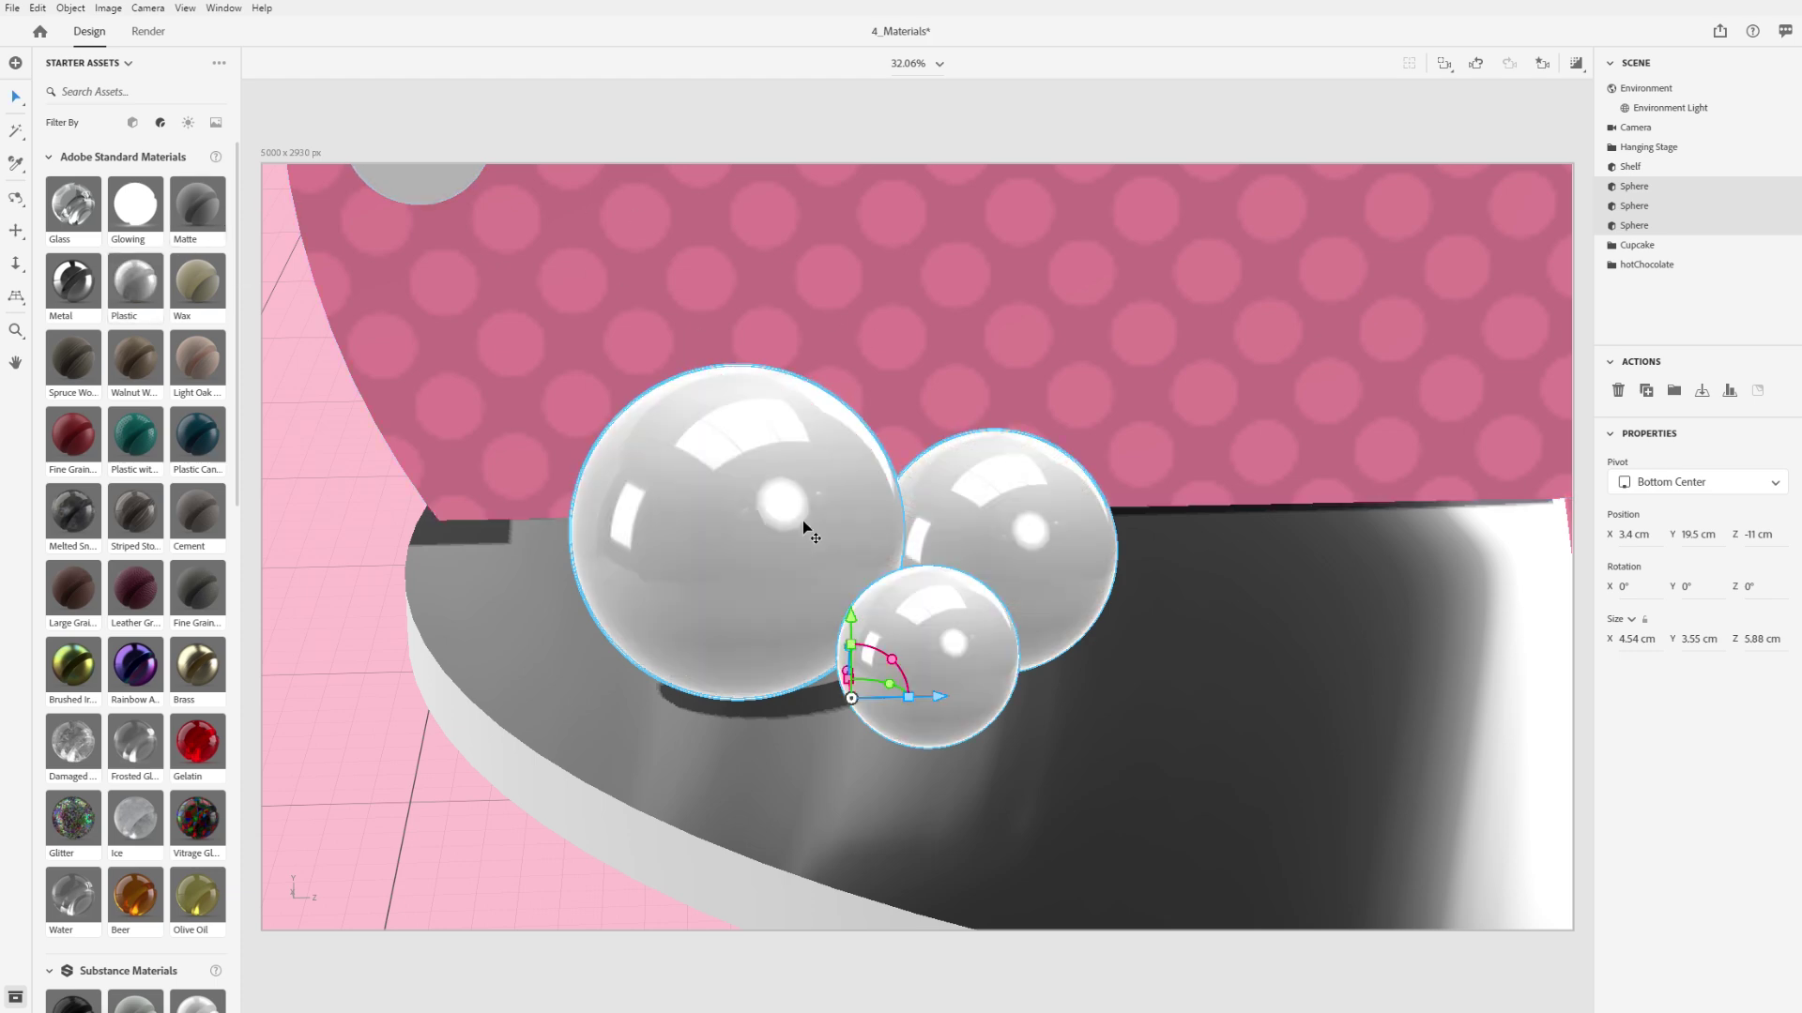
click(363, 551)
Step: Sample the pink material of the large dotted backdrop and apply it to each of the three spheres
key(3)
drag(946, 300, 815, 519)
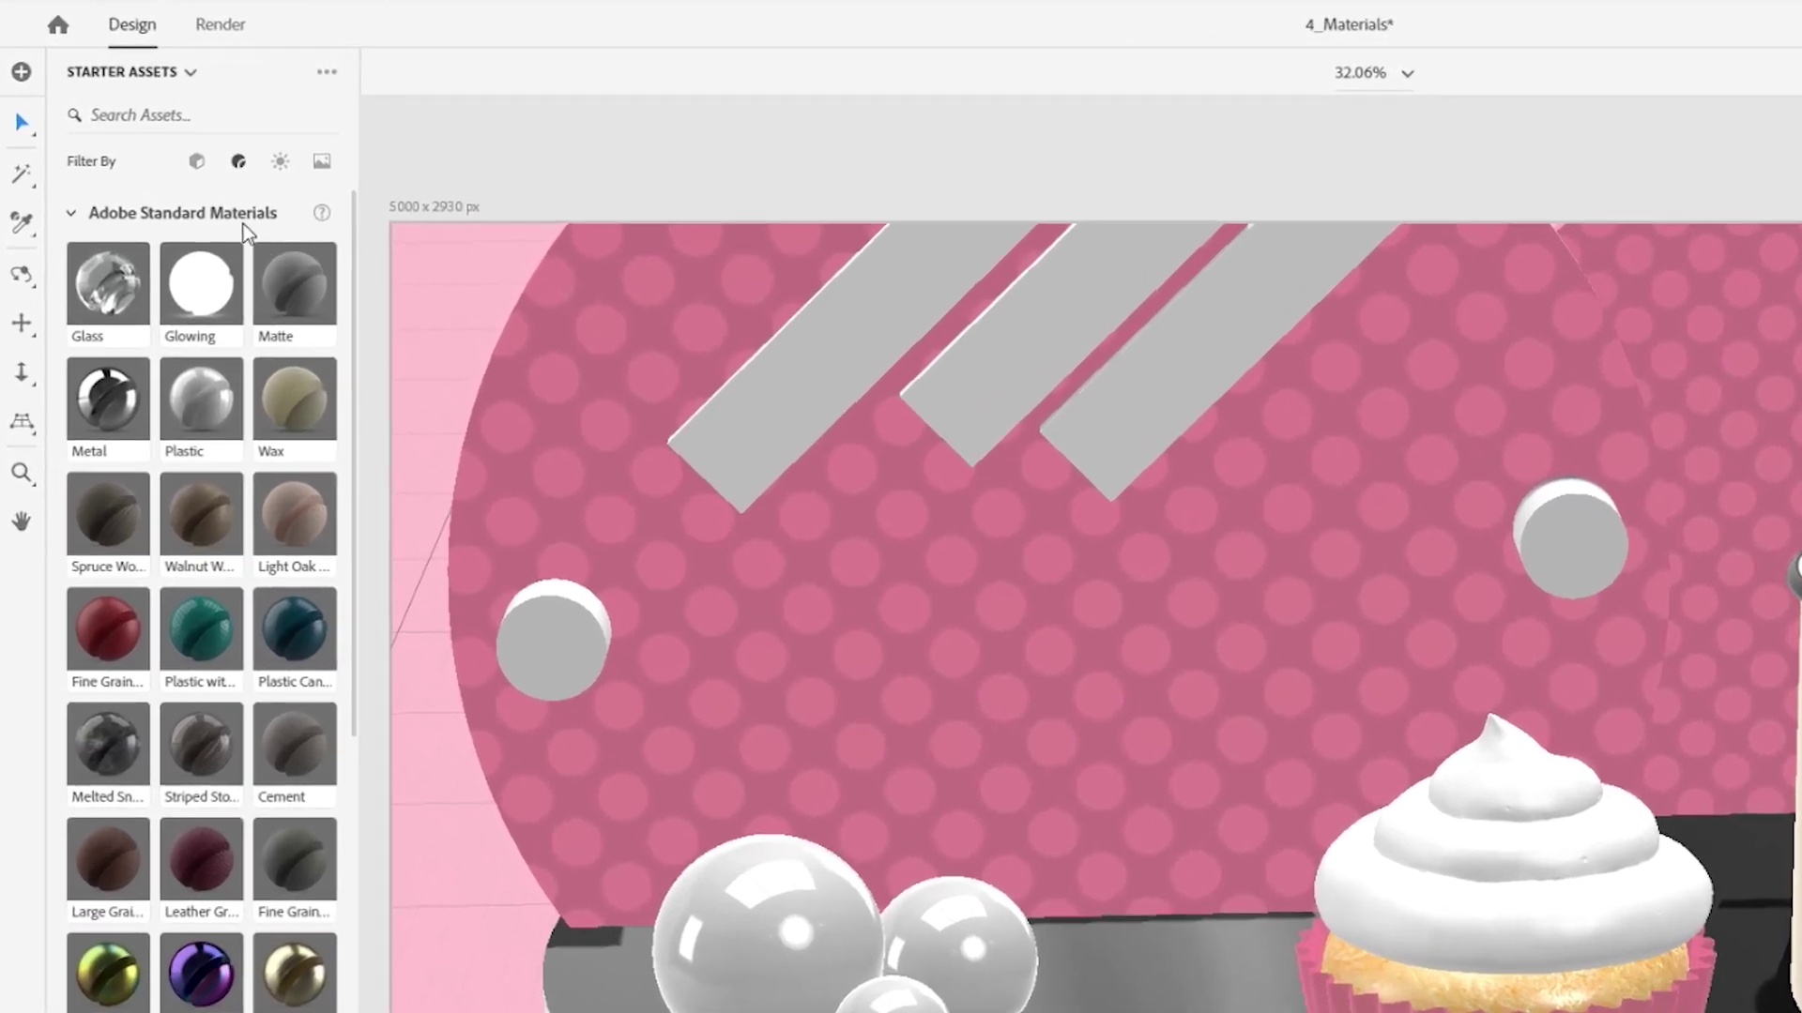
click(21, 222)
click(749, 638)
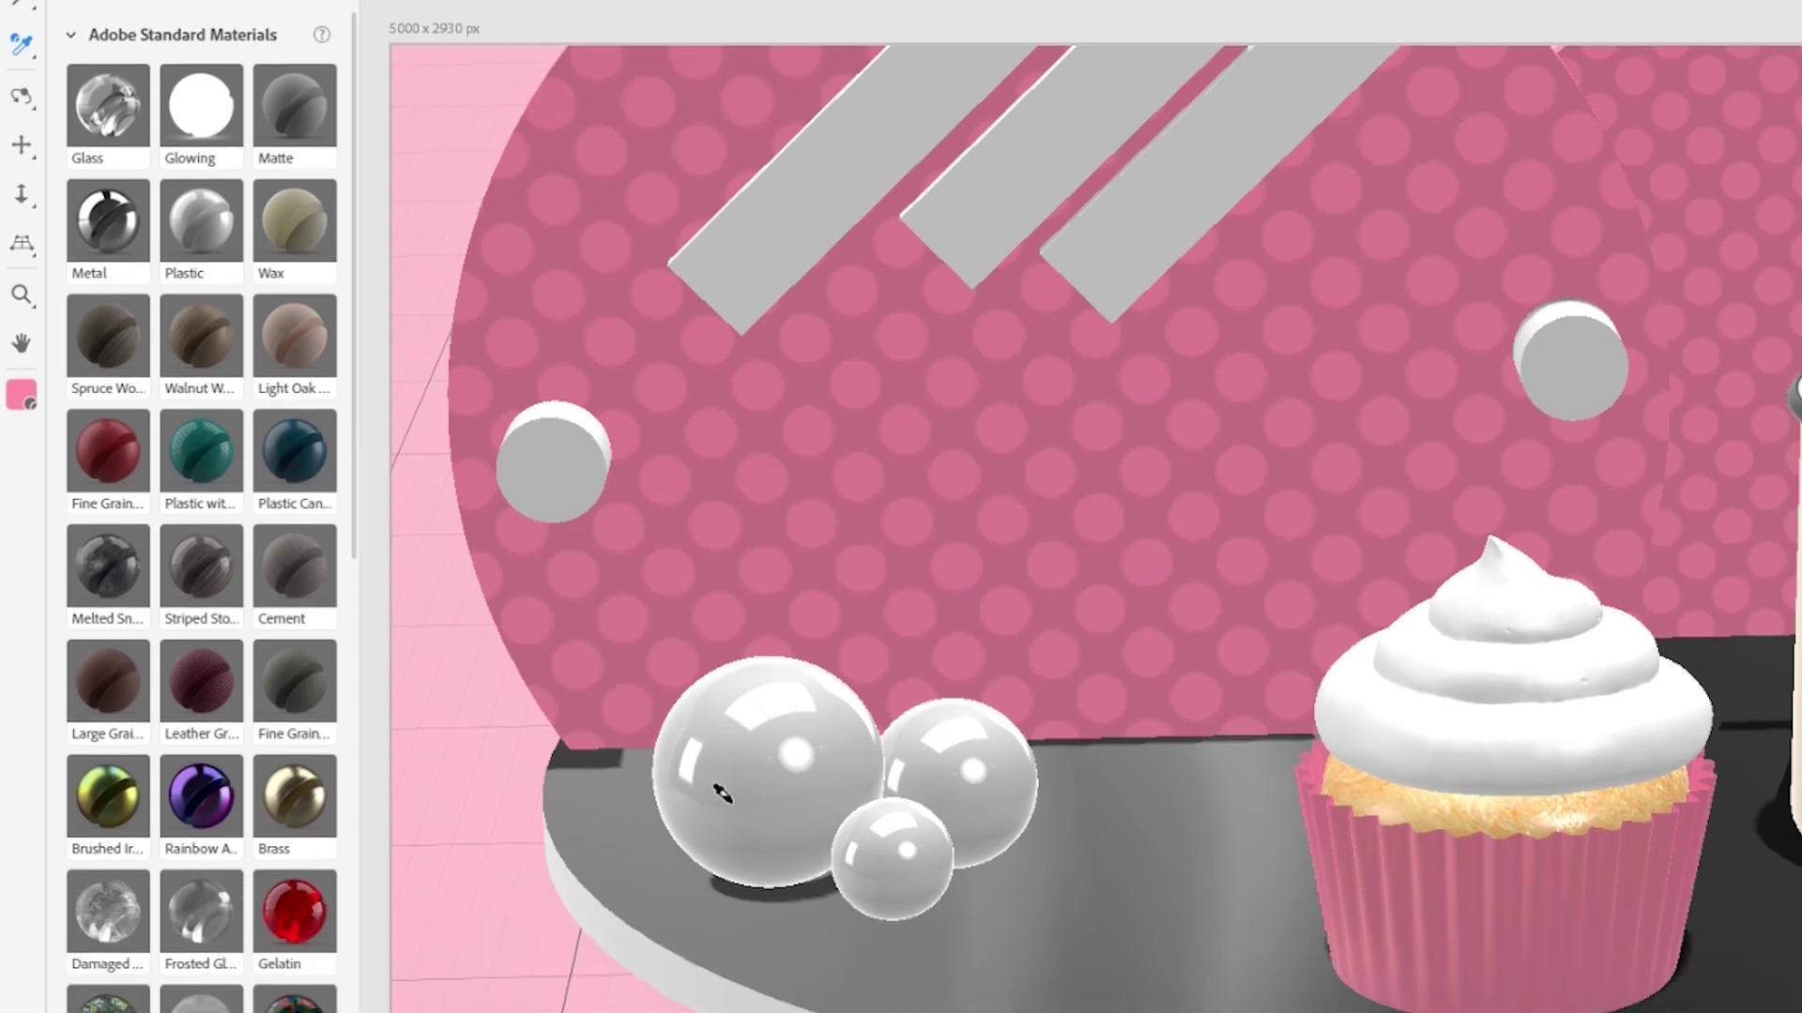
click(723, 971)
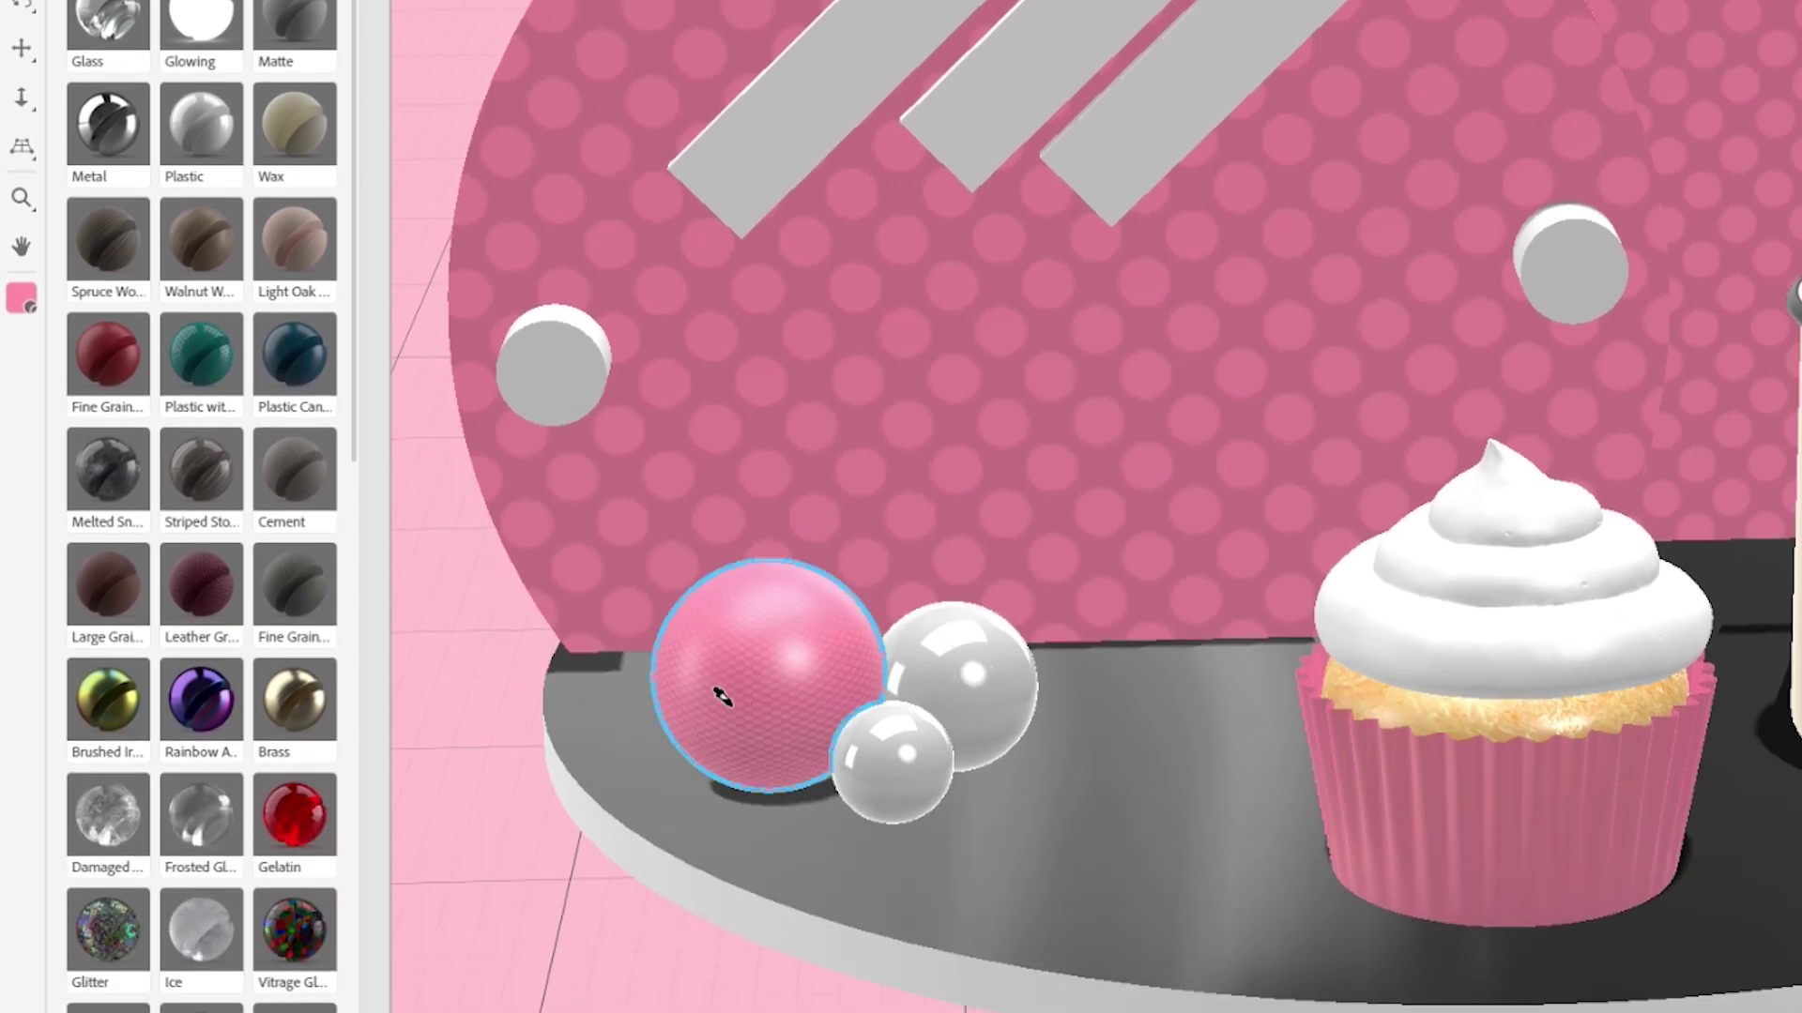
click(938, 693)
click(904, 772)
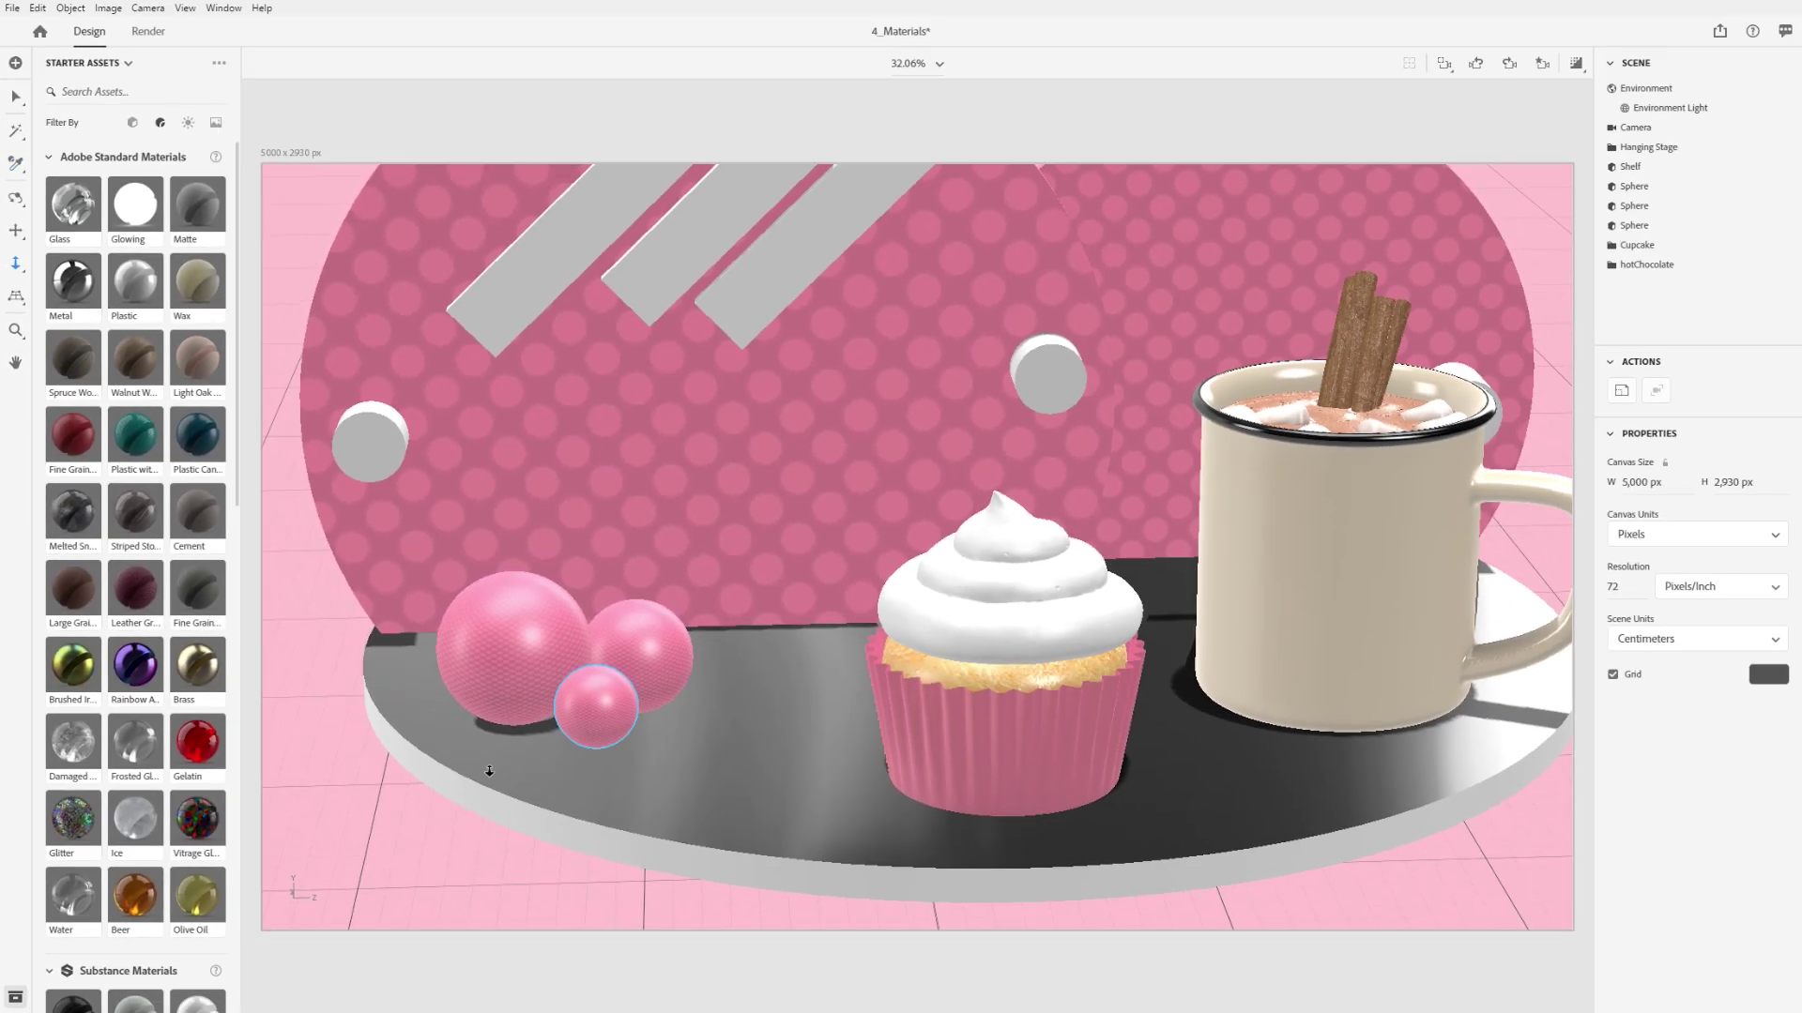
Step: Try adjusting the hue of the large sphere's base color while its material is still linked to the other objects
scroll(802, 668, up, 5)
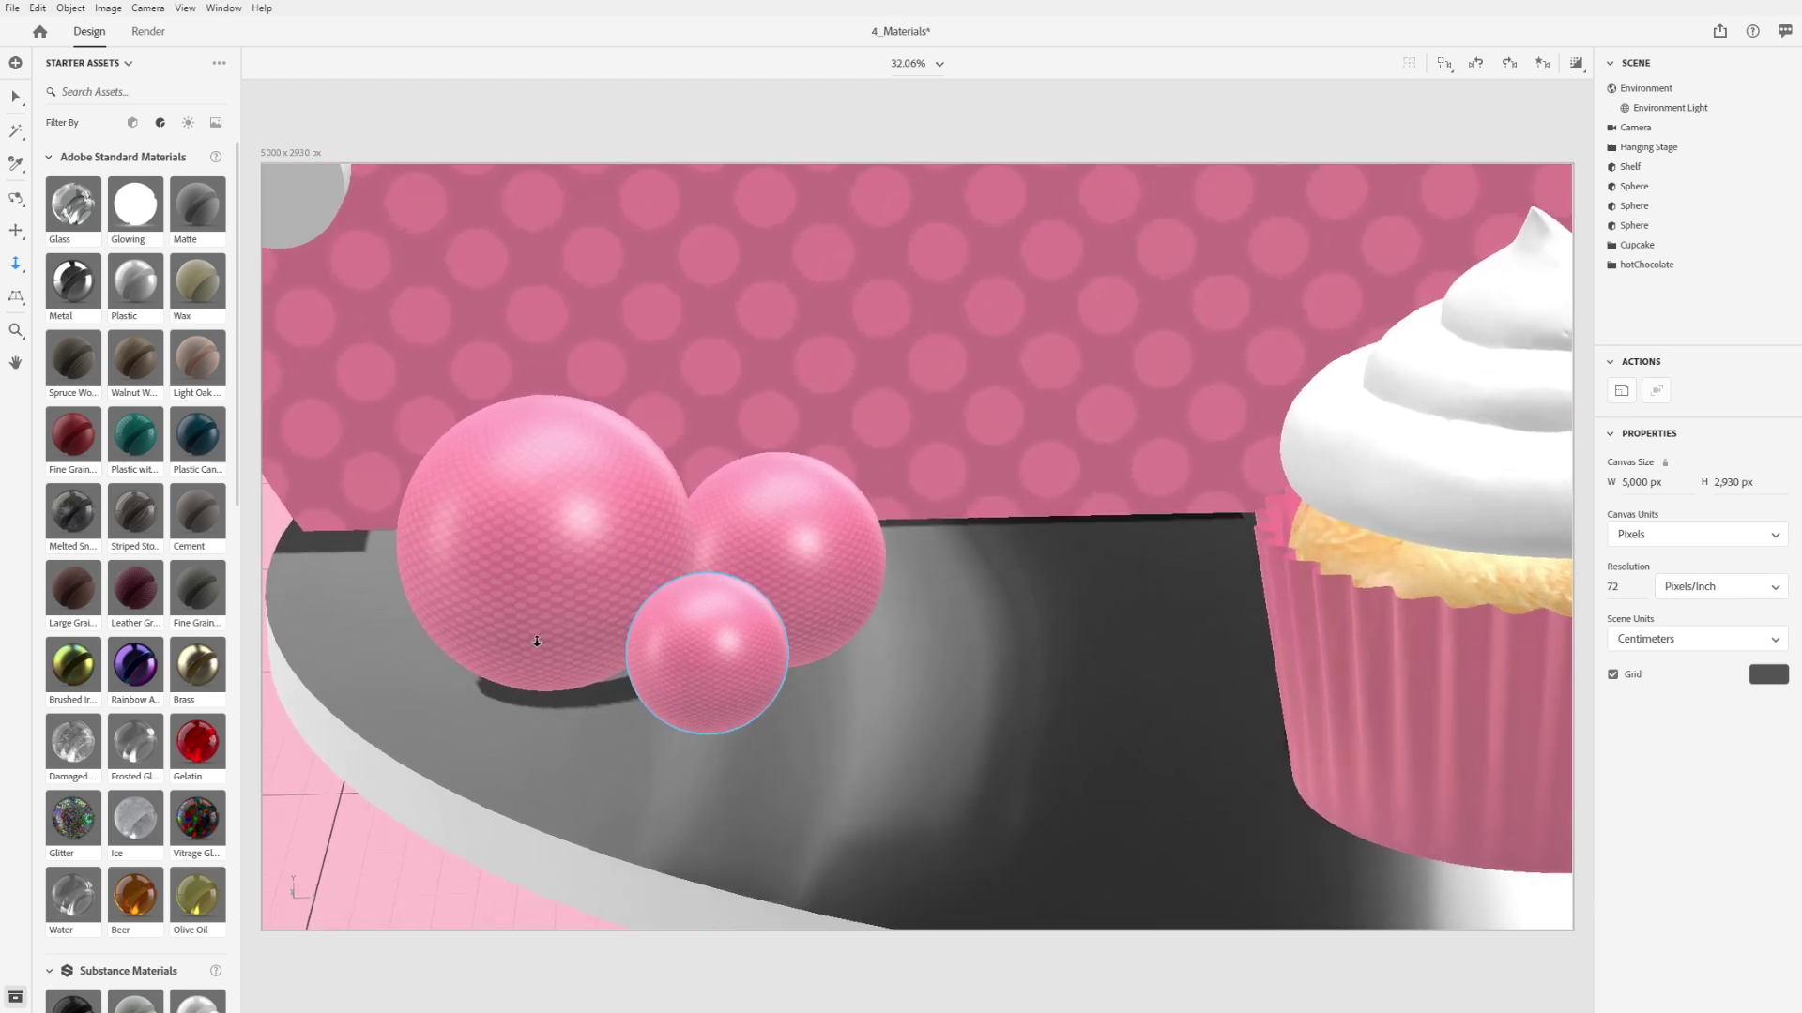
scroll(544, 631, up, 3)
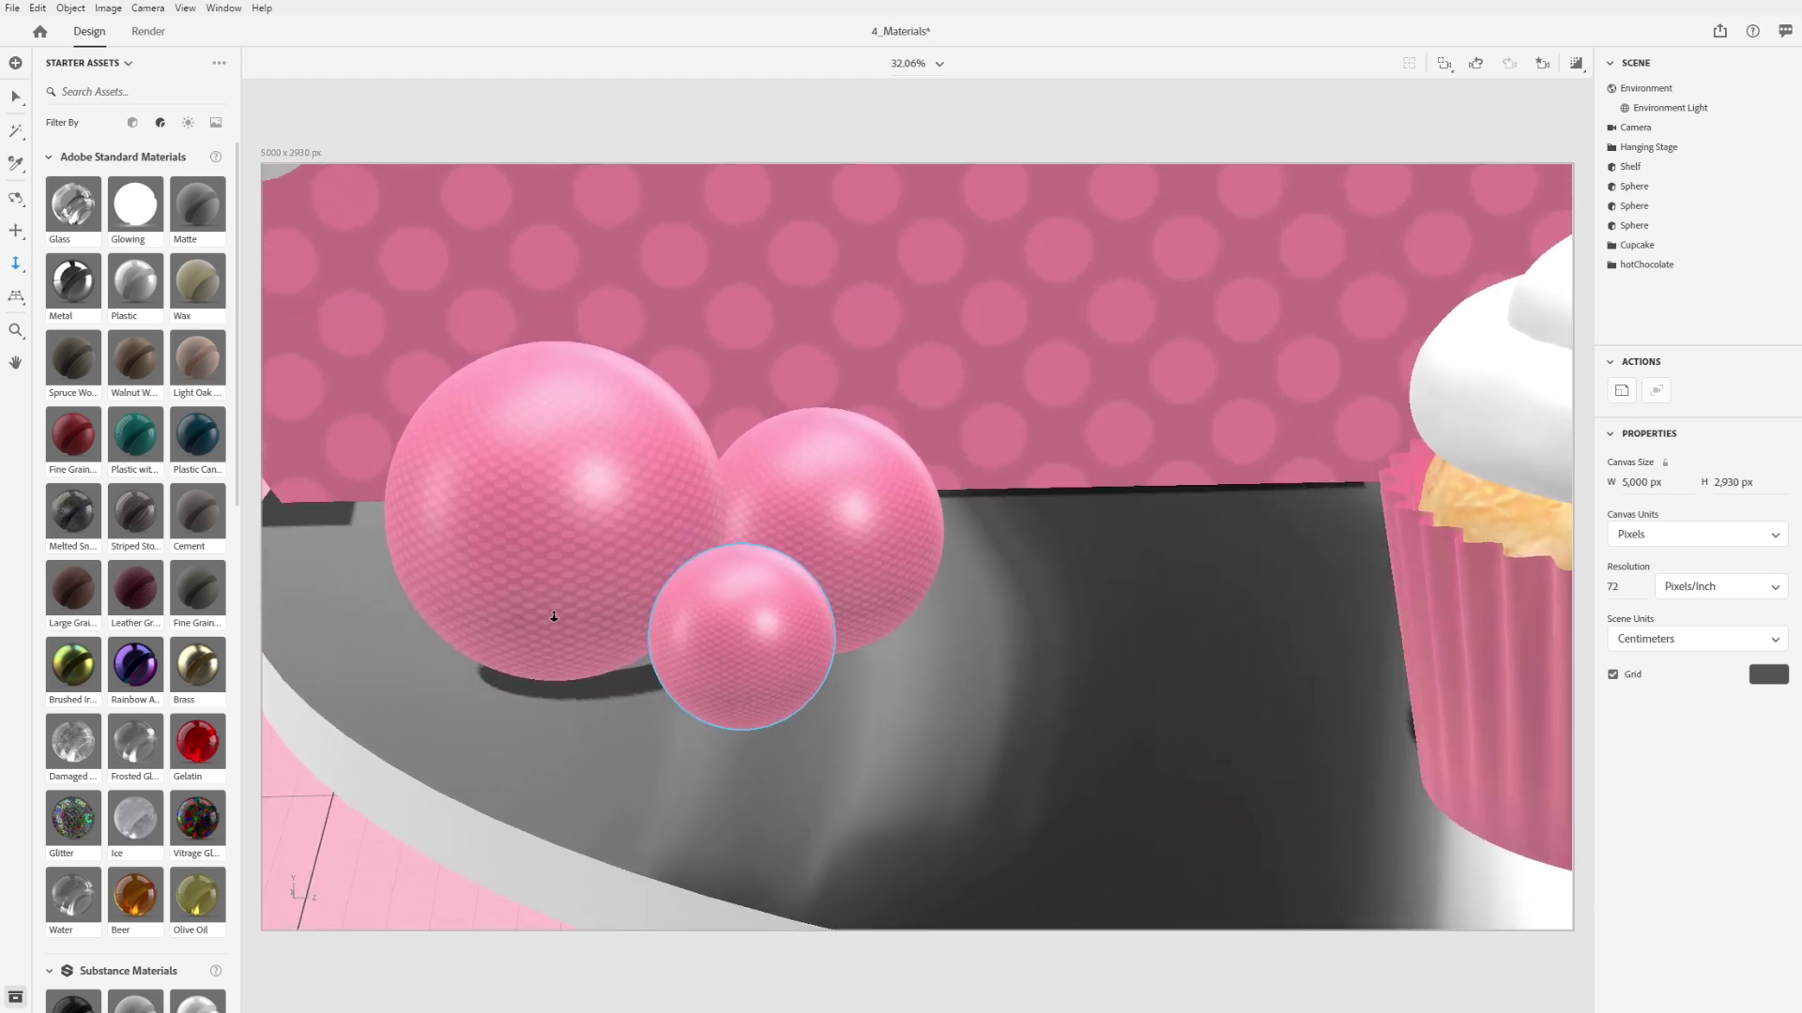
click(606, 533)
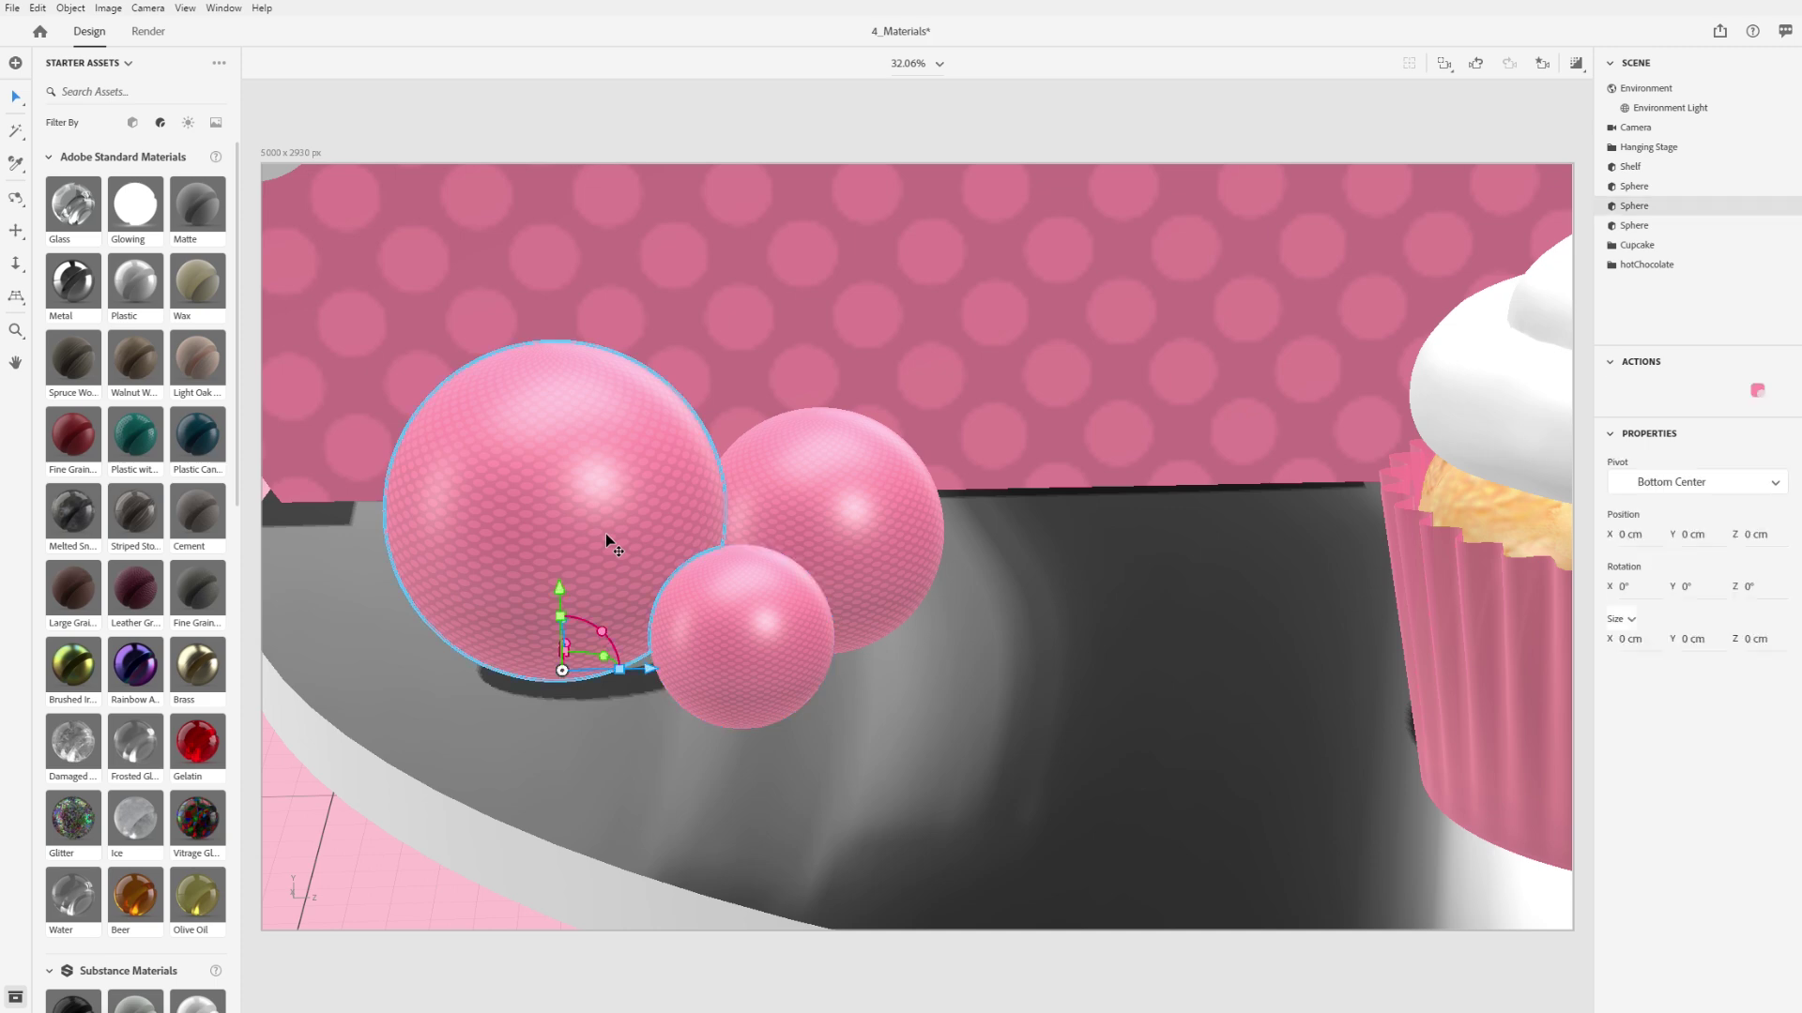
double_click(605, 533)
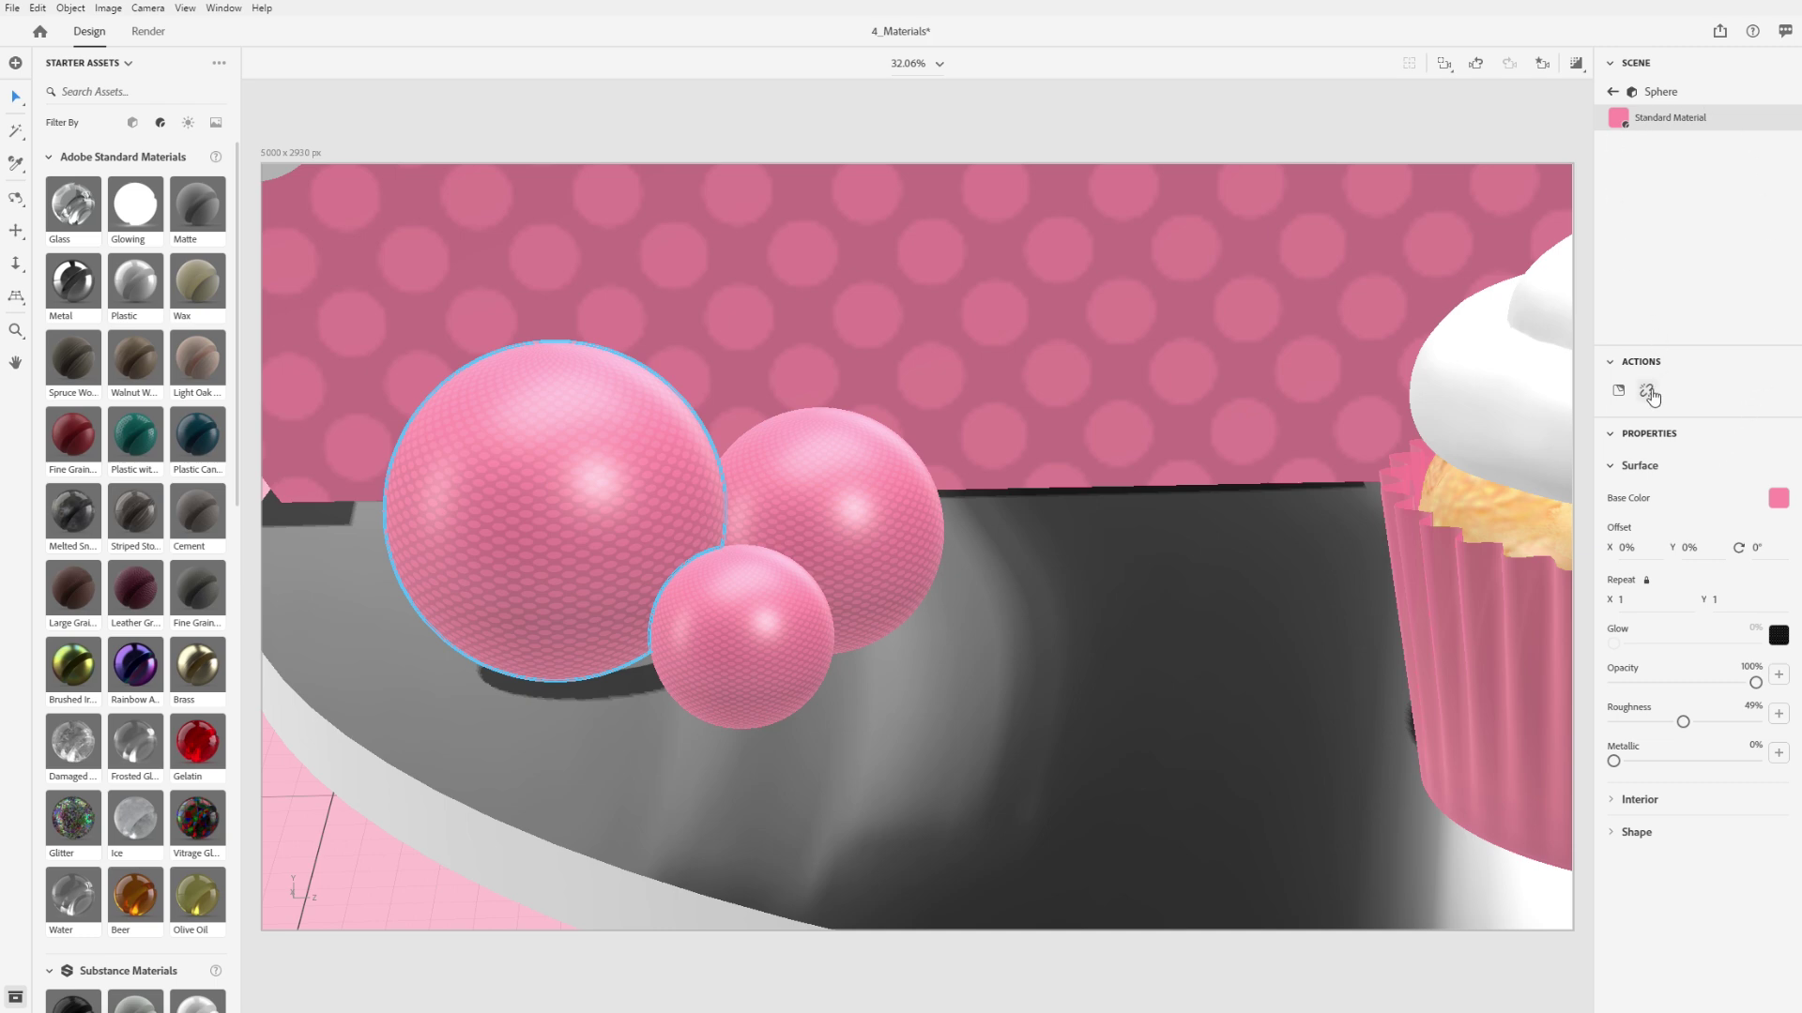
click(1778, 499)
mouse_move(1743, 587)
mouse_down()
mouse_move(1625, 586)
mouse_move(1750, 585)
mouse_up()
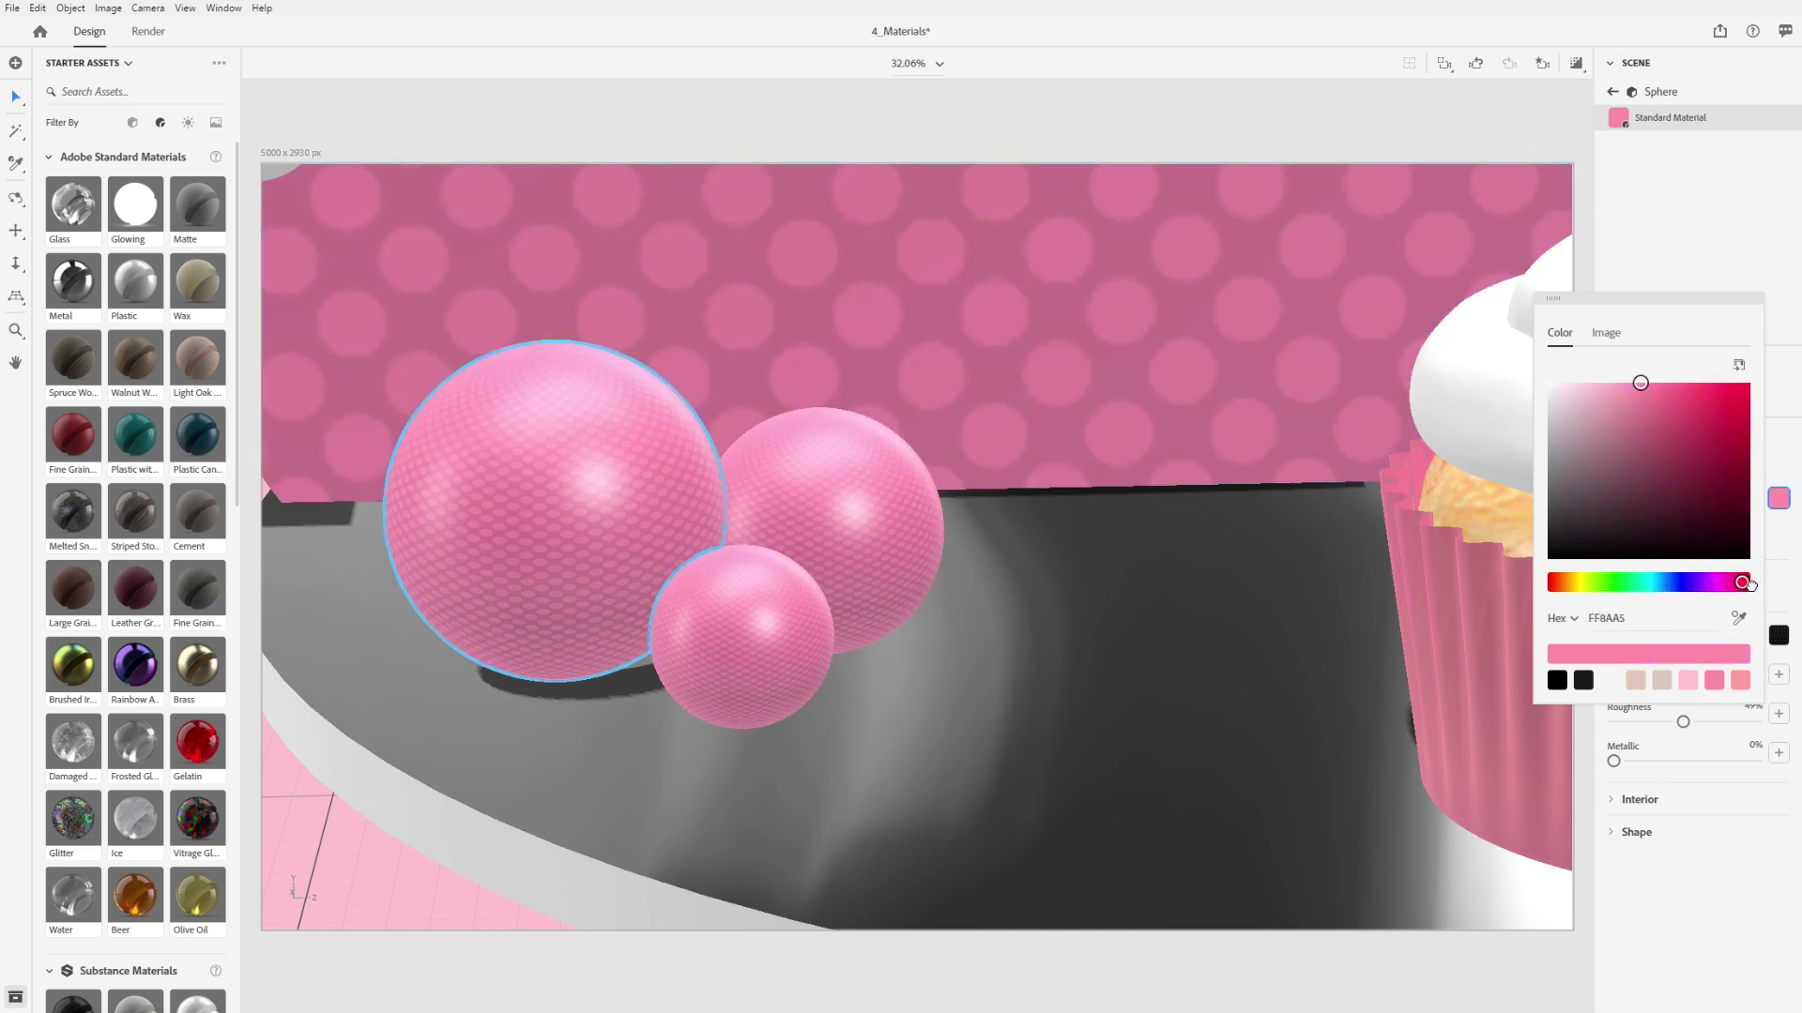
click(1768, 908)
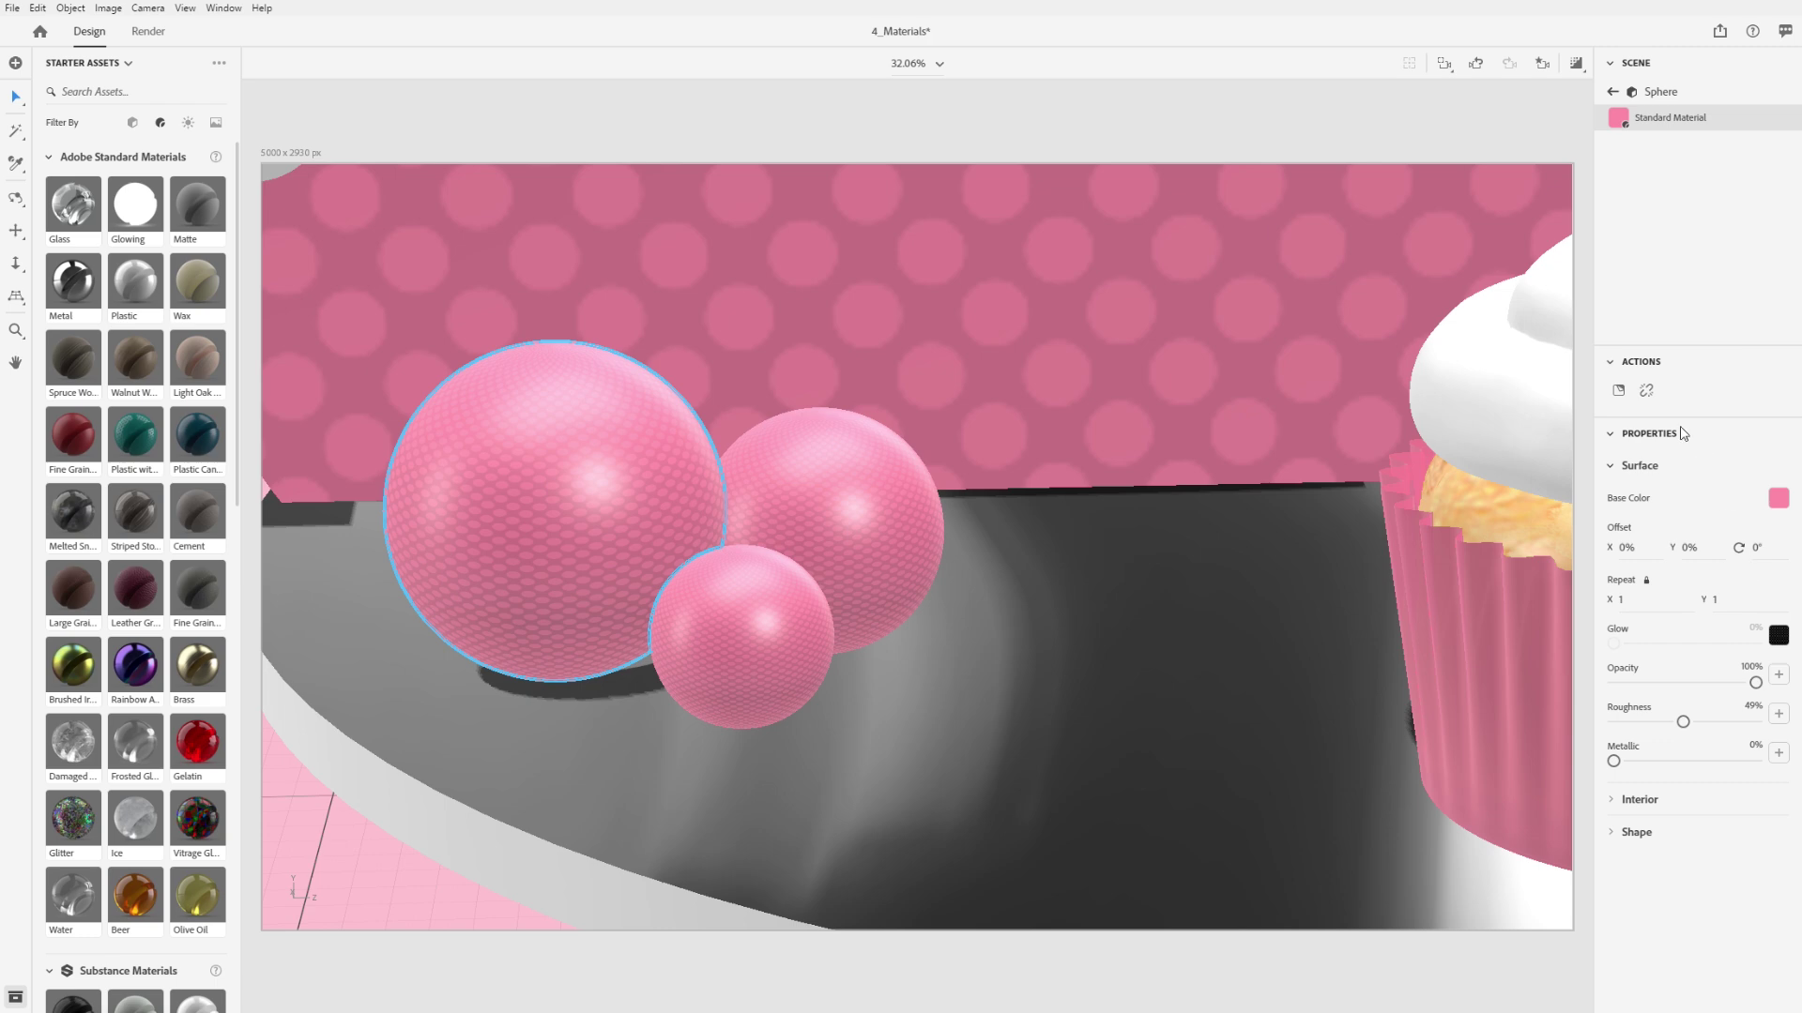
Step: Break the large sphere's material link and set its base color to light blue 8AB1FF
click(1647, 391)
click(1778, 498)
drag(1741, 589, 1681, 586)
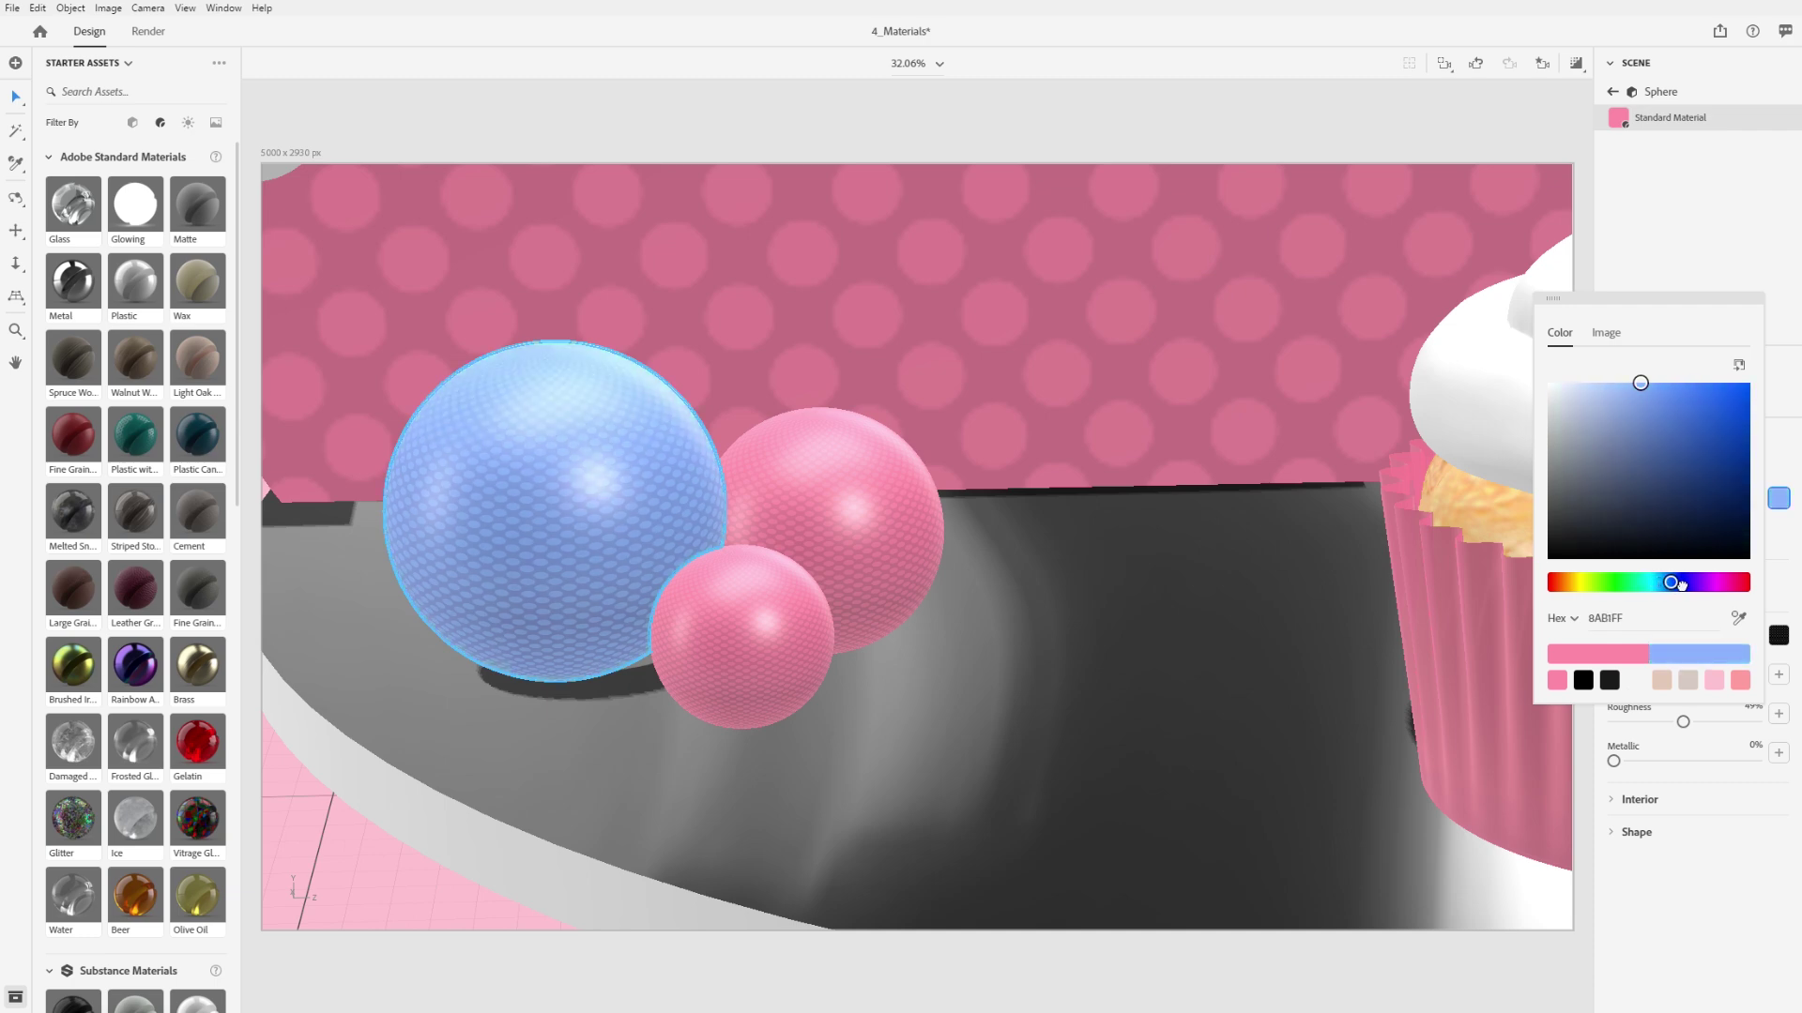
click(1725, 880)
Step: Revert the three spheres to their original plain white material and clear the selection
scroll(1167, 582, down, 6)
middle_drag(1166, 583, 820, 828)
scroll(820, 829, up, 1)
click(583, 791)
click(339, 833)
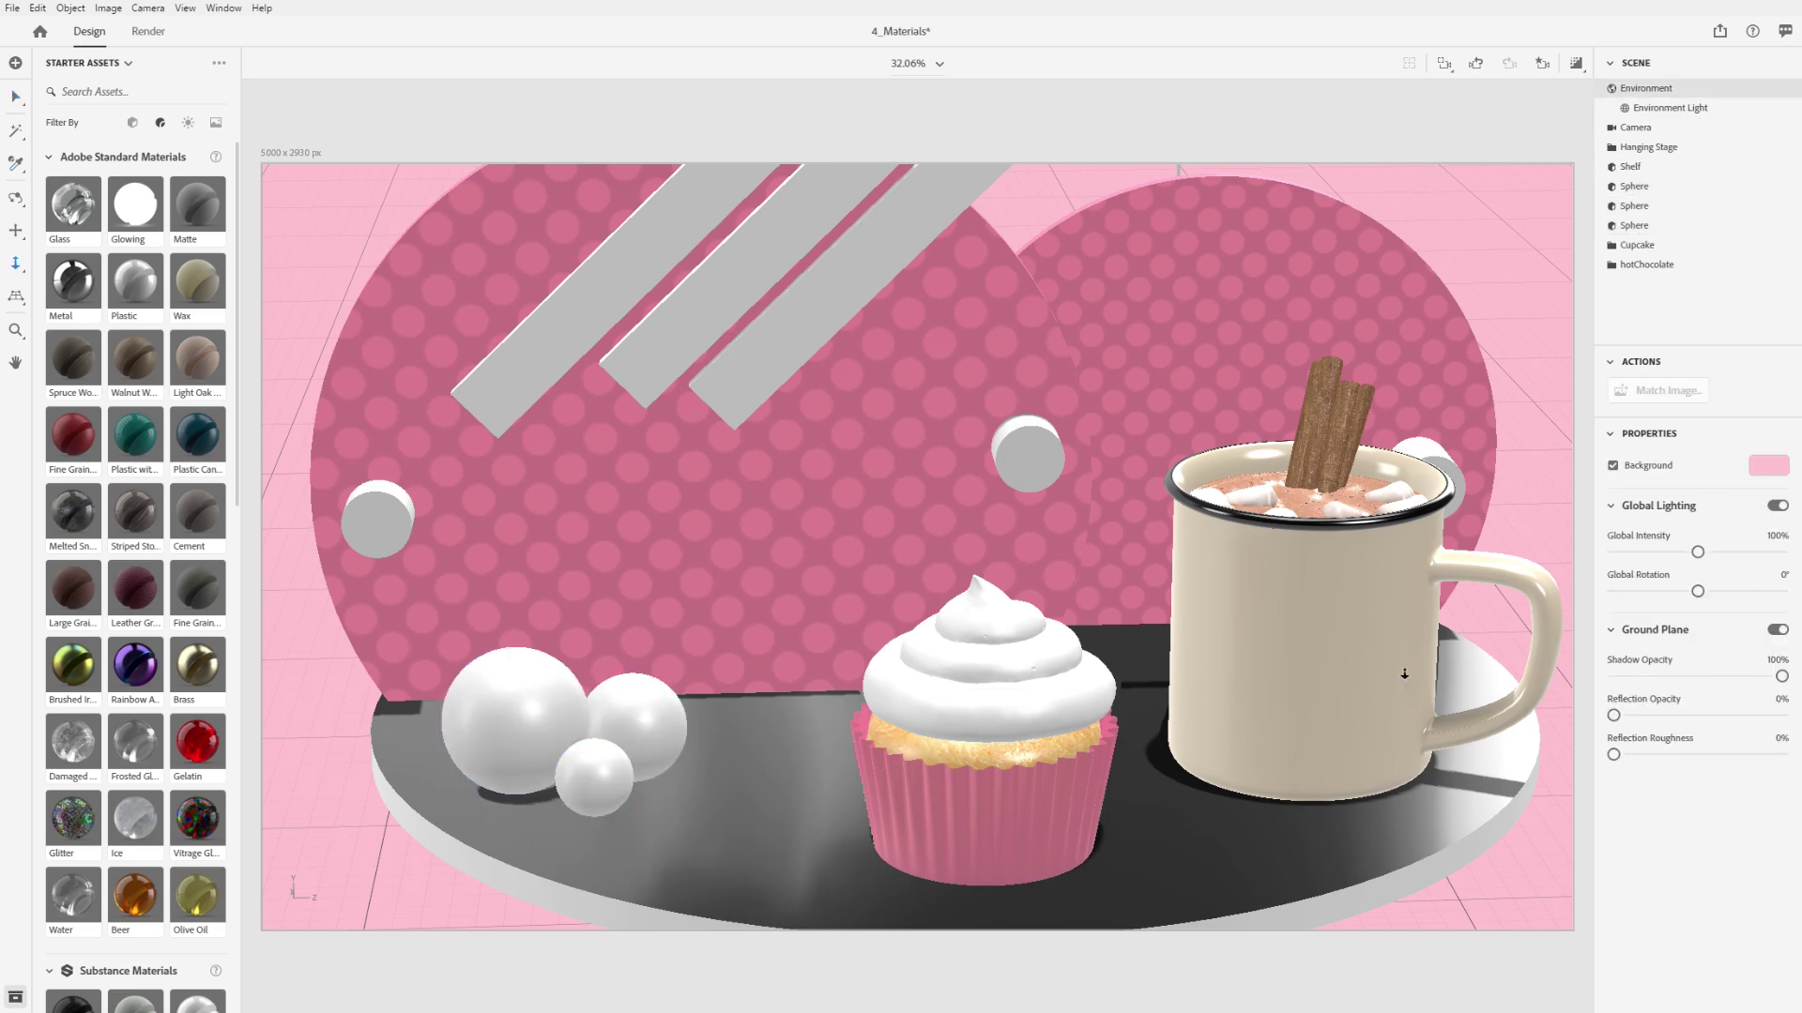
Step: Adjust the Magic Wand's selection size and select the mug's cream-colored surface without its black rim
scroll(1372, 675, up, 4)
middle_drag(1372, 675, 958, 536)
right_drag(957, 536, 897, 464)
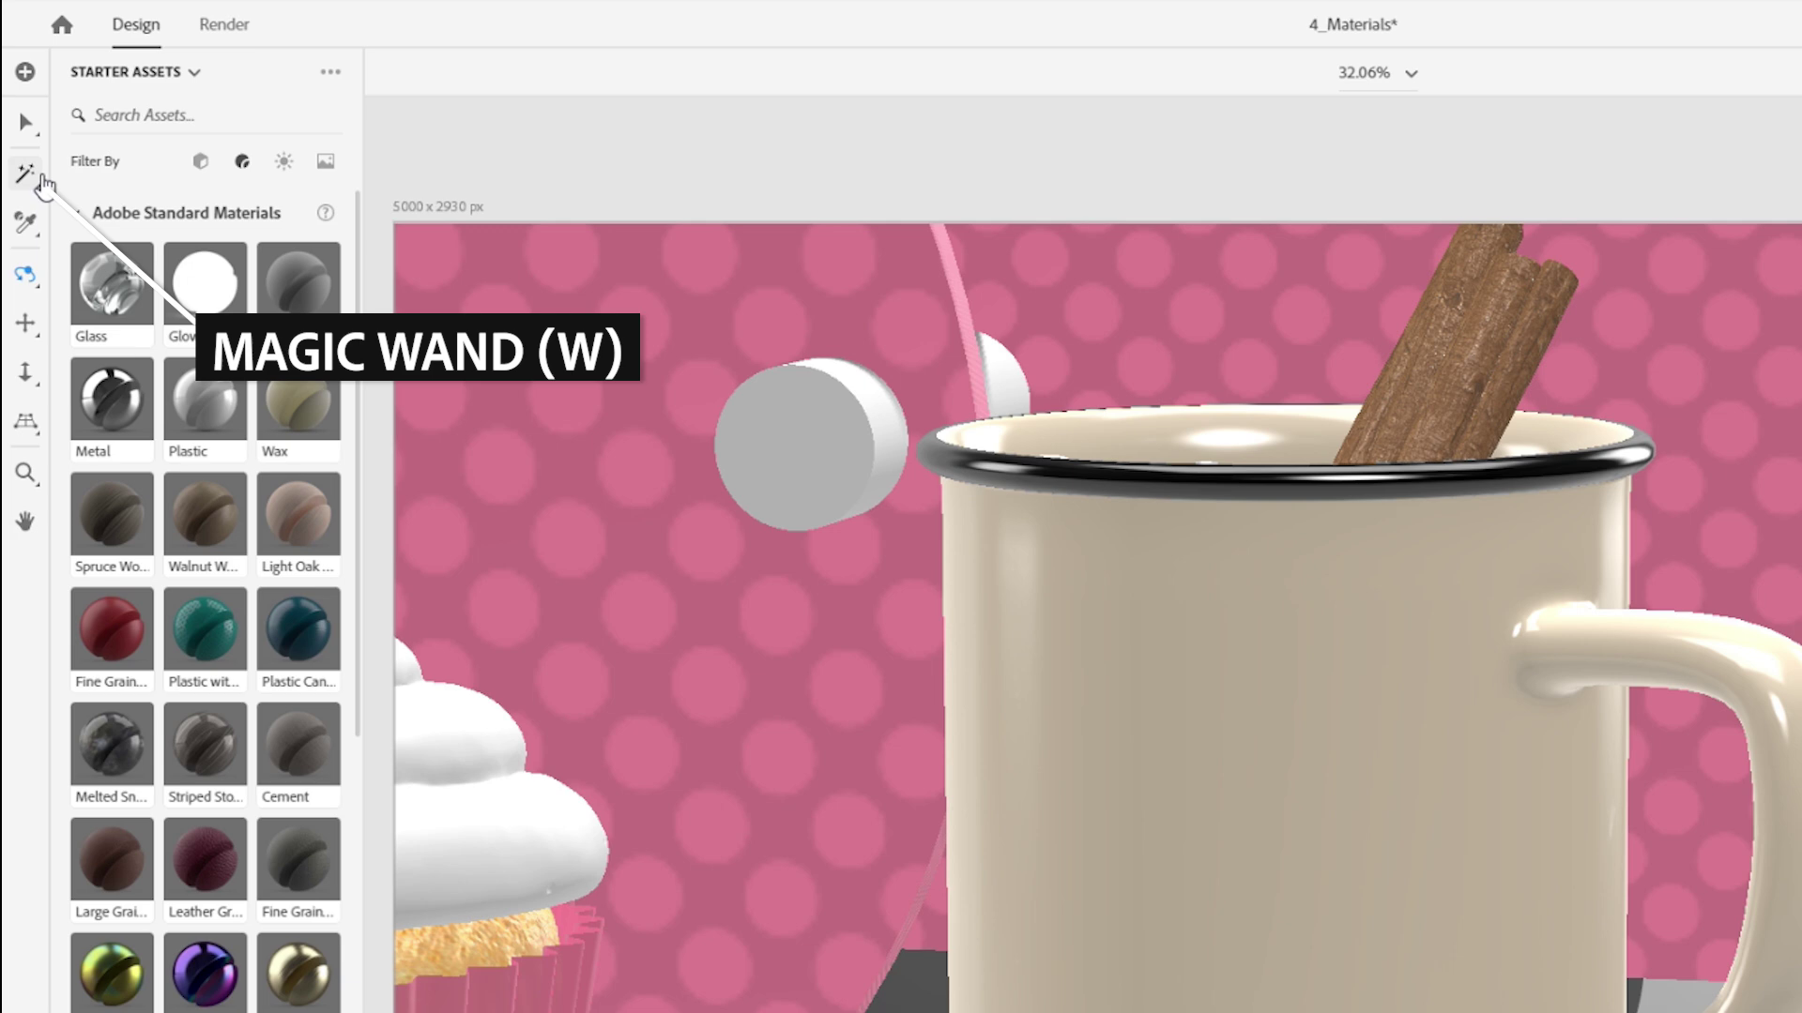
click(42, 176)
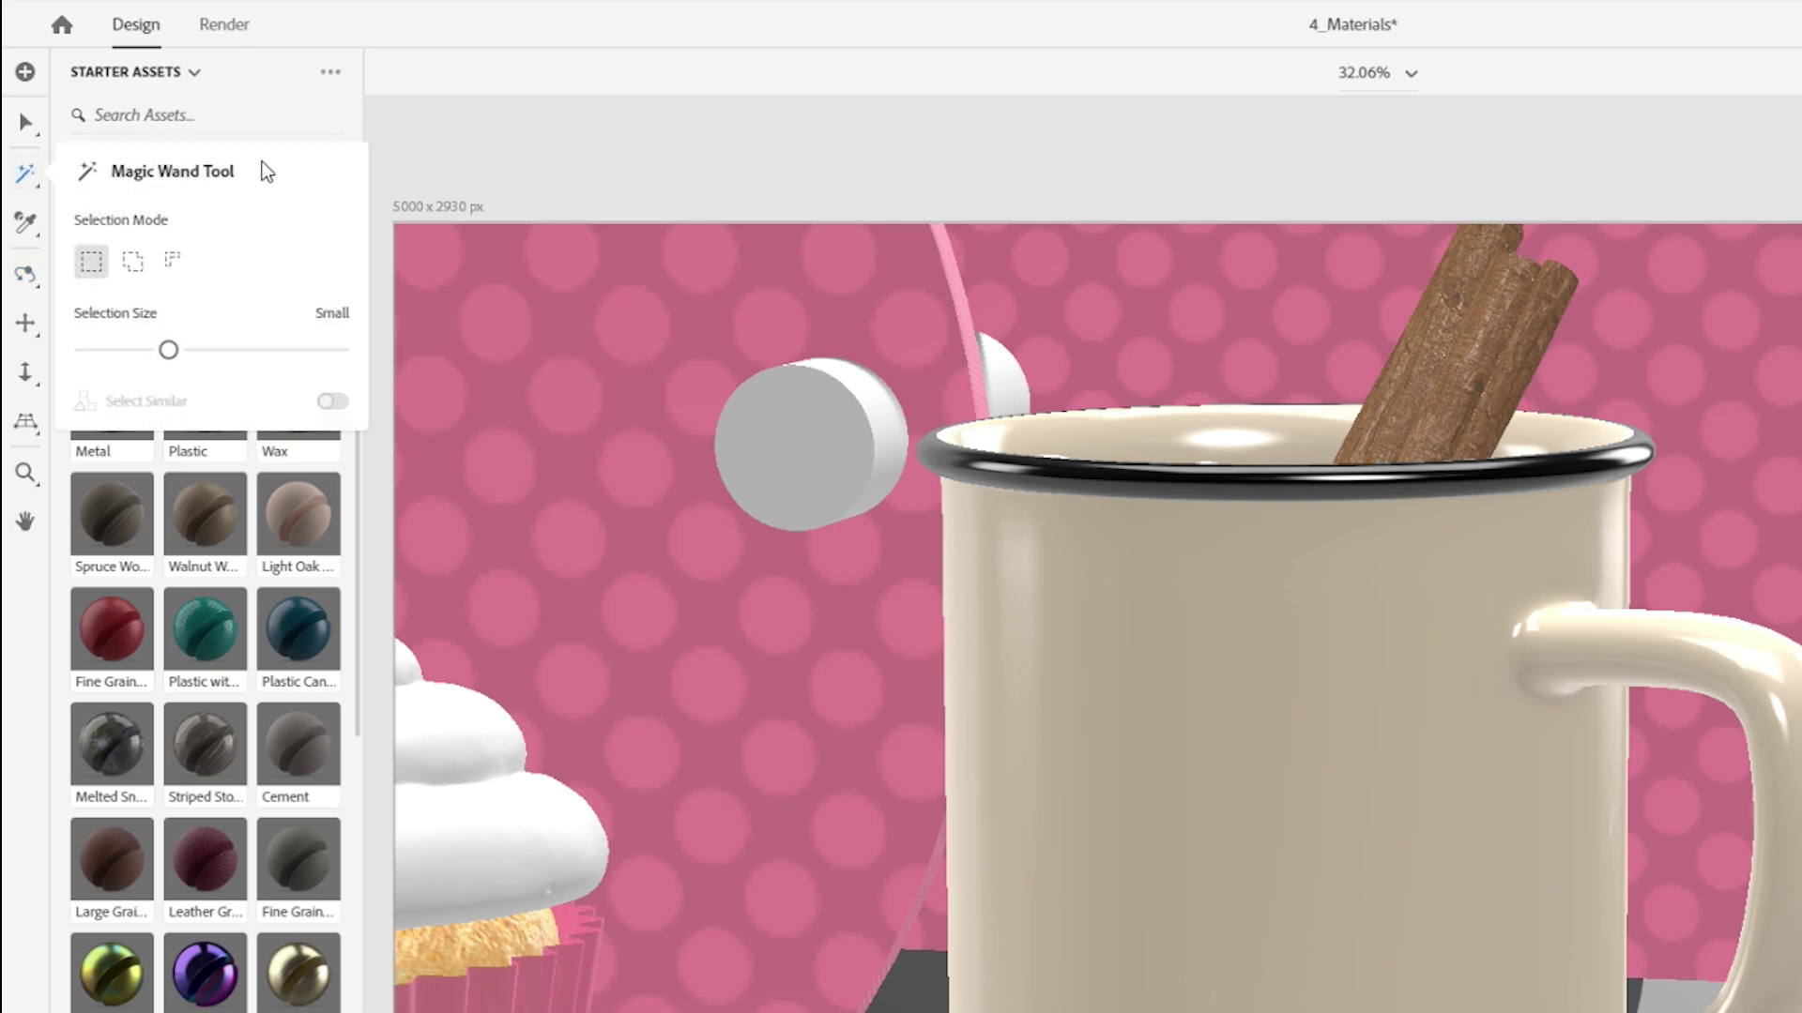
mouse_move(169, 350)
mouse_down()
mouse_move(281, 368)
mouse_move(192, 372)
mouse_up()
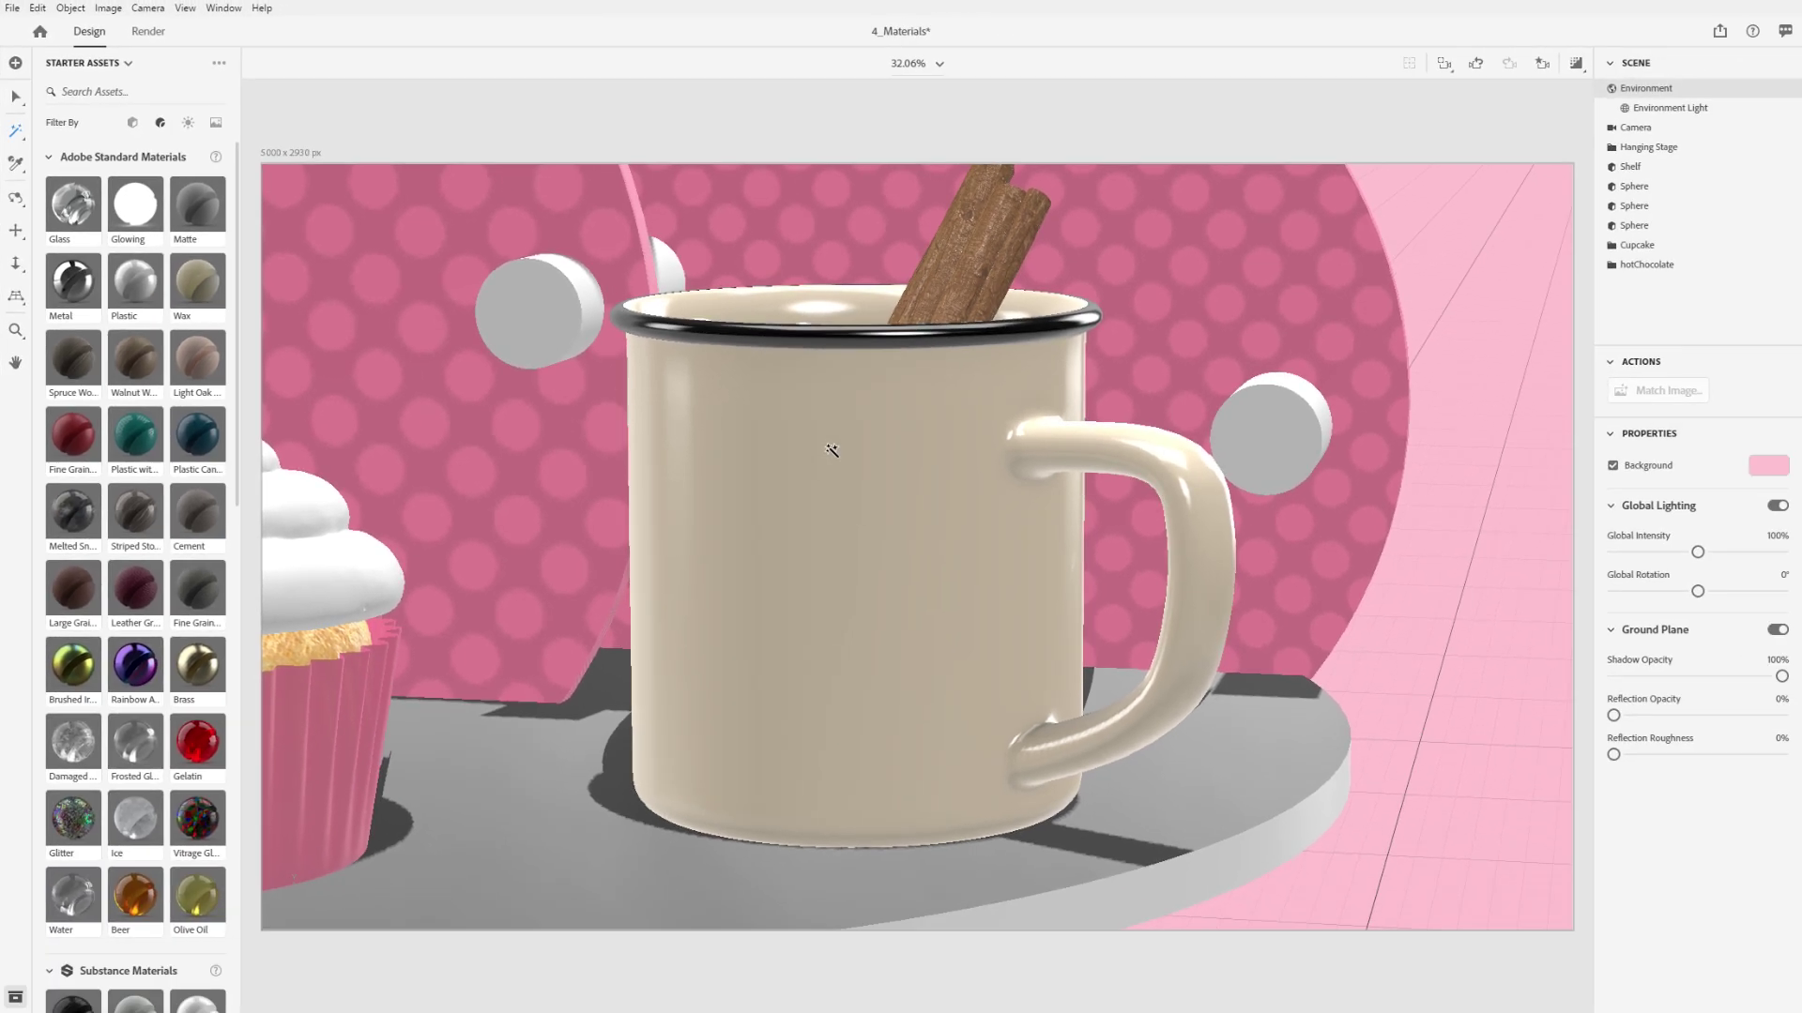
click(831, 451)
right_drag(900, 295, 893, 225)
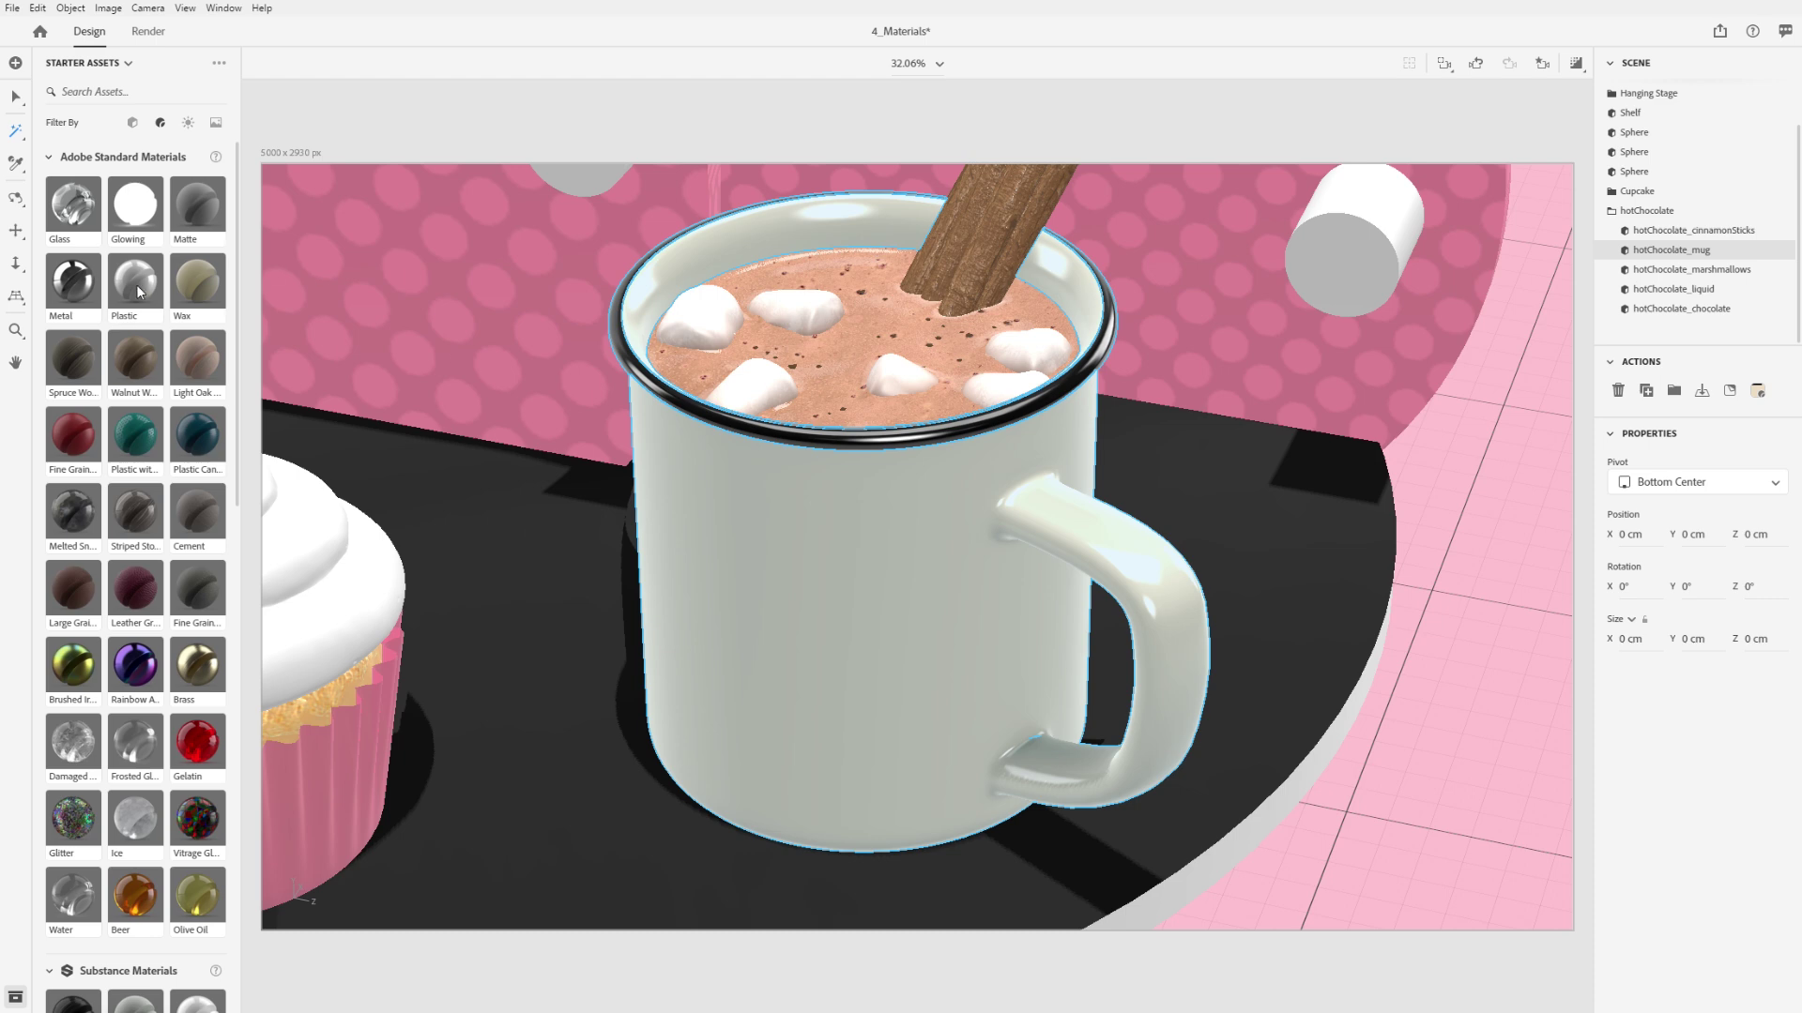
Step: Apply the Plastic material to the selected mug surface and set its base color to the recently used pink
drag(821, 544, 826, 555)
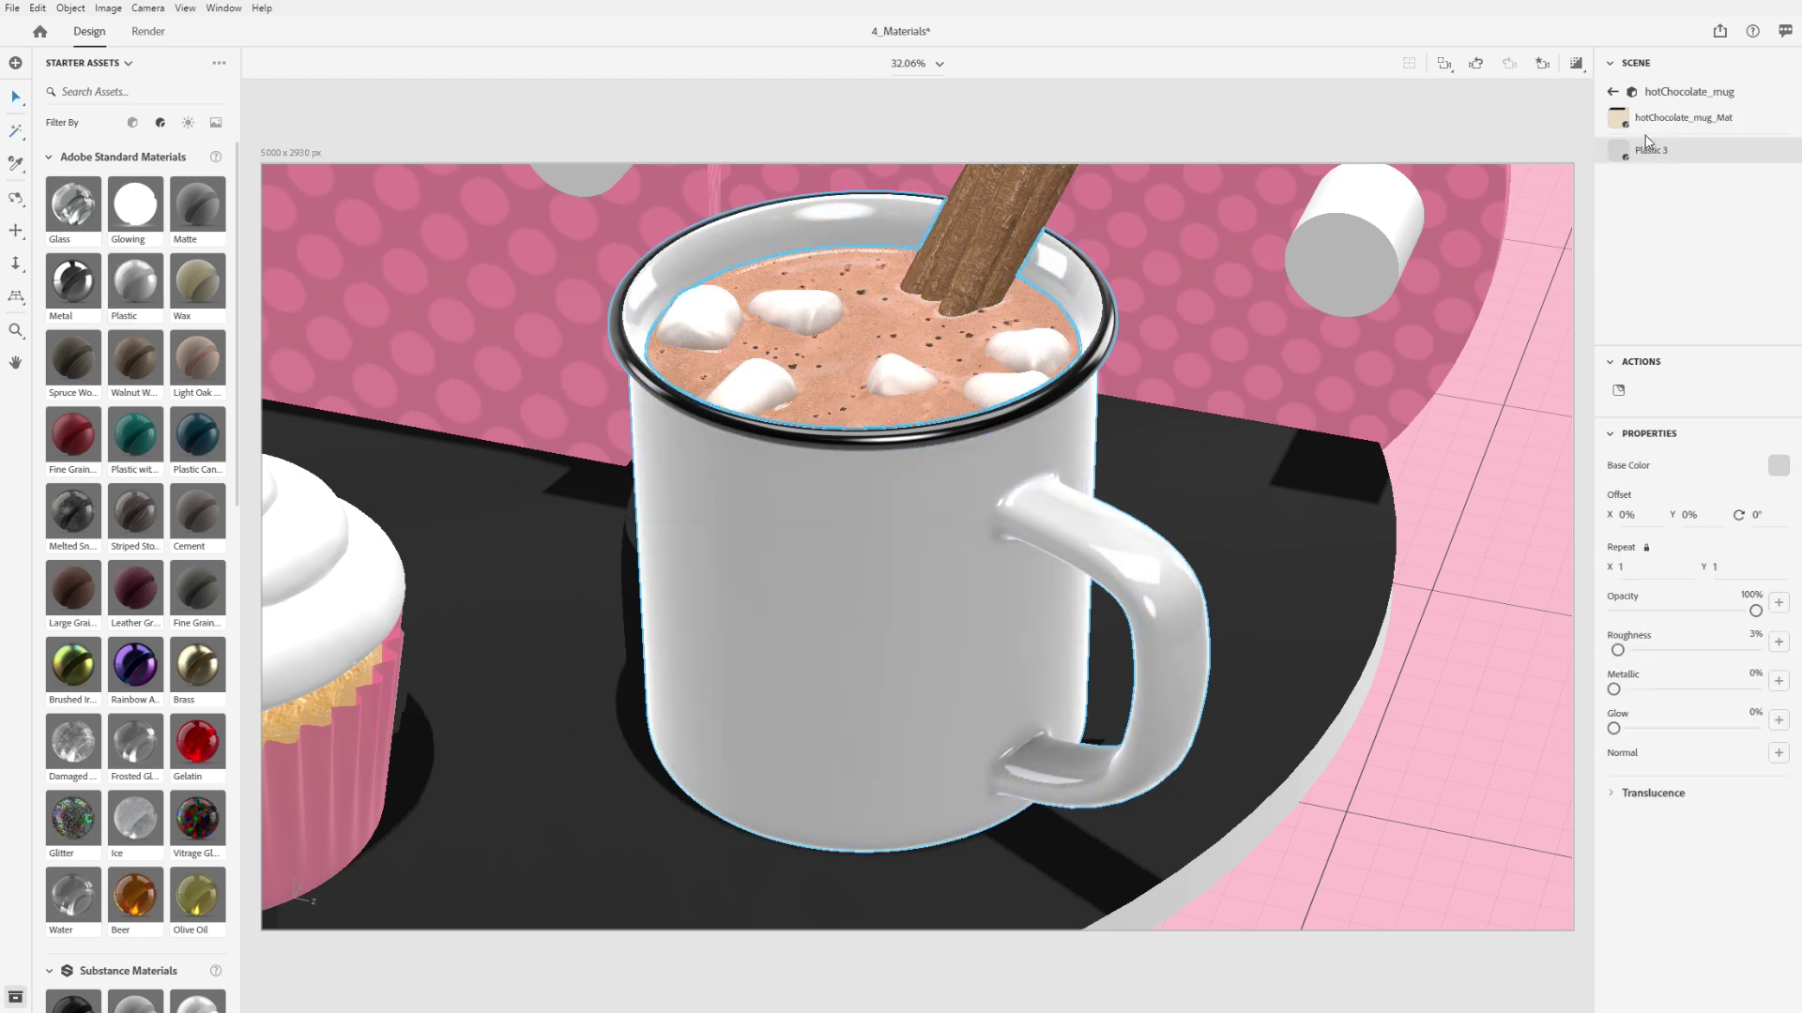
click(1778, 467)
click(1557, 647)
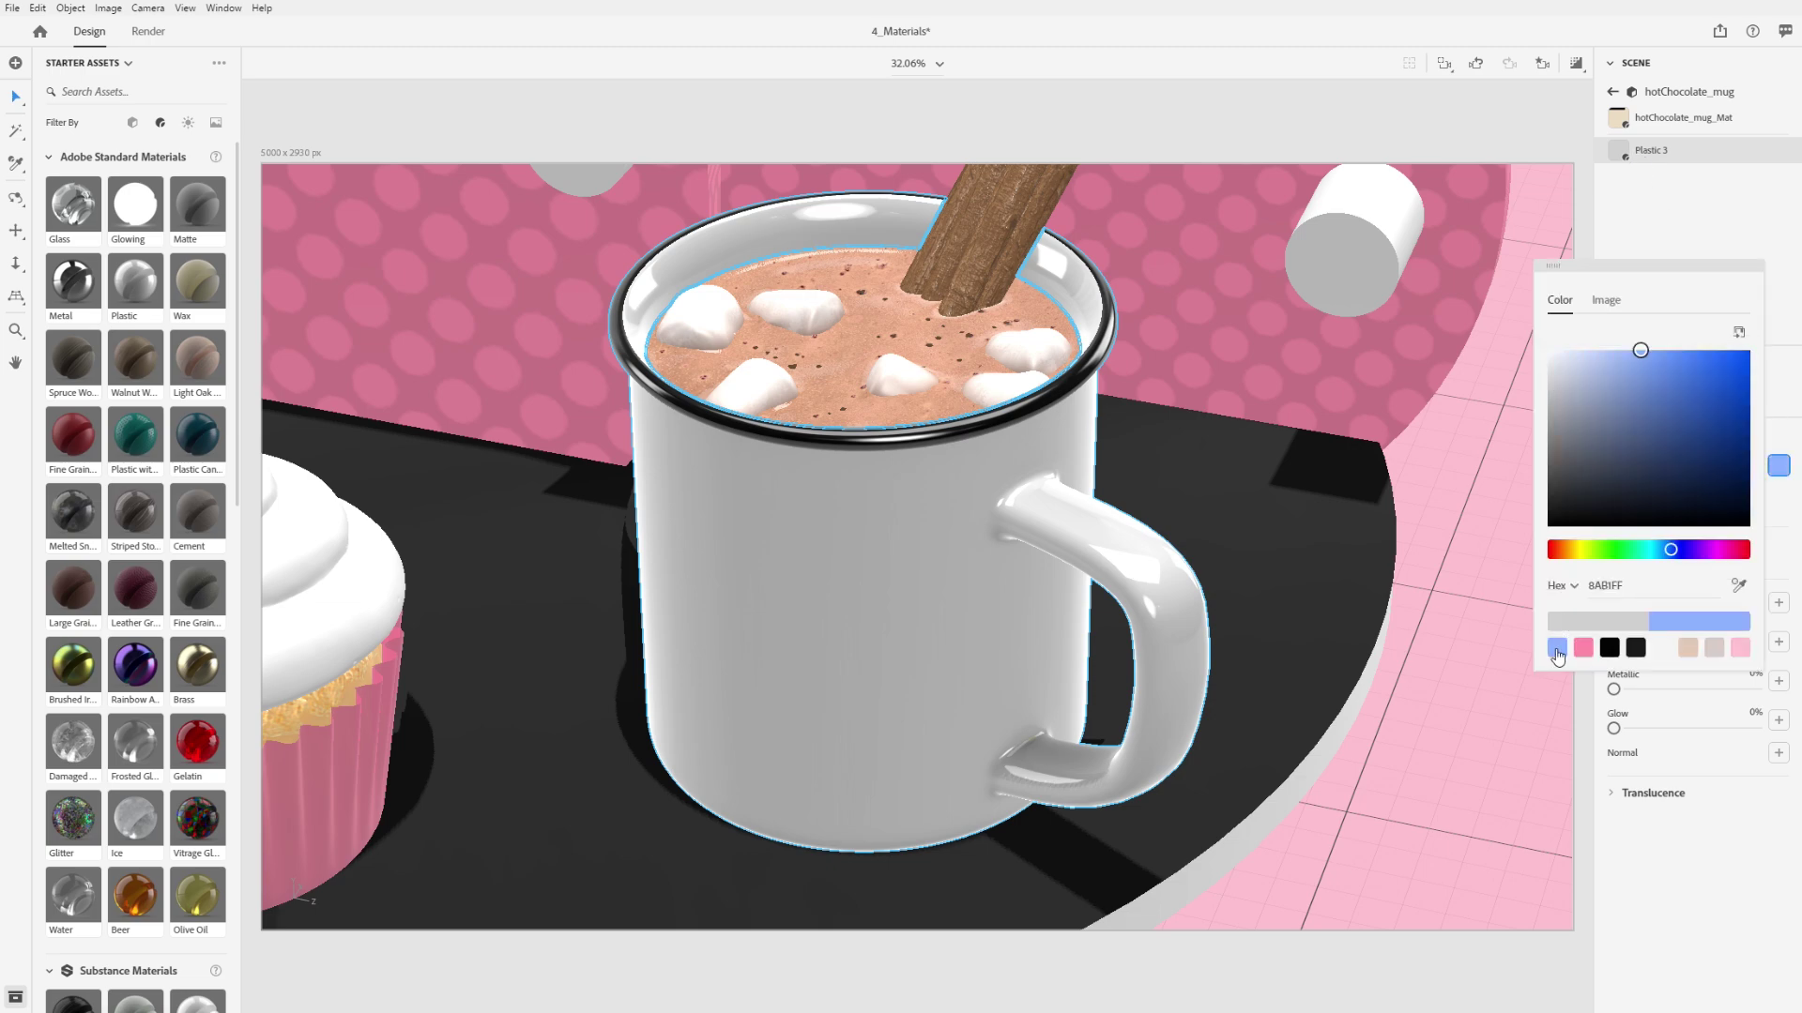
click(1584, 648)
Step: Select the cup object inside the Cupcake group and open its material
scroll(874, 623, down, 6)
right_drag(873, 623, 727, 623)
middle_drag(727, 623, 1013, 656)
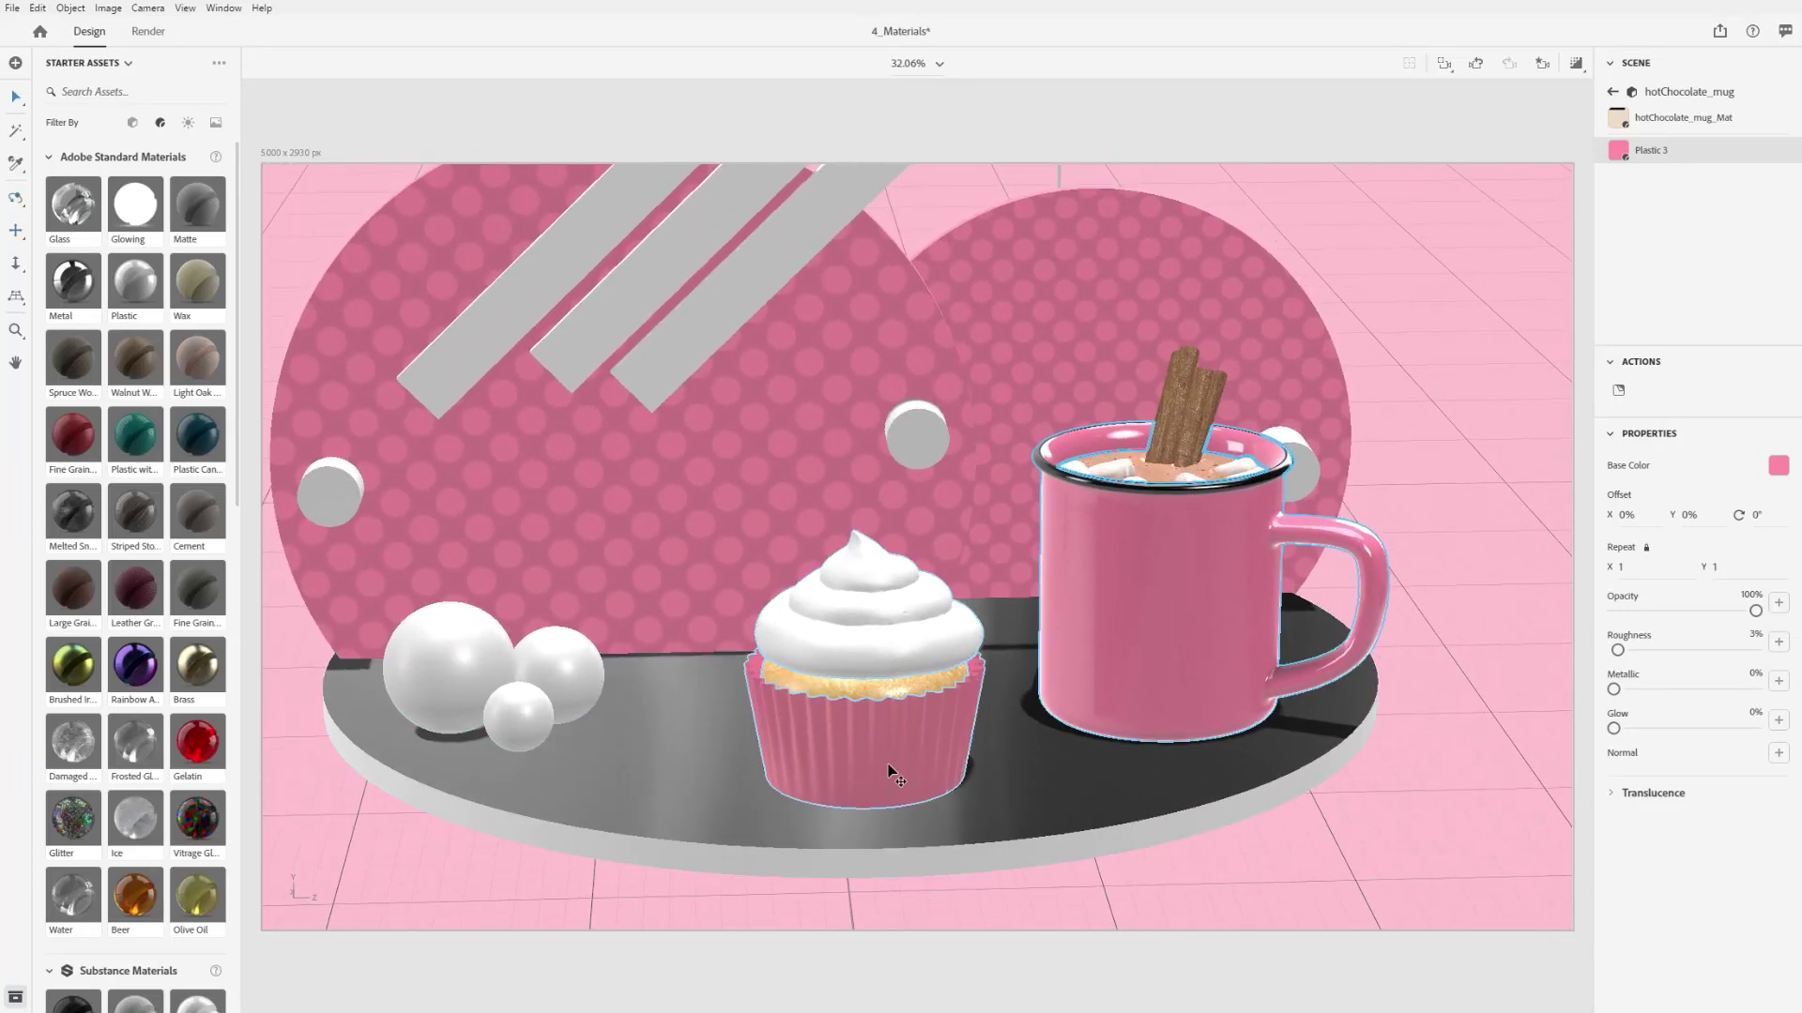
scroll(892, 721, up, 4)
scroll(892, 721, up, 5)
key(v)
click(917, 507)
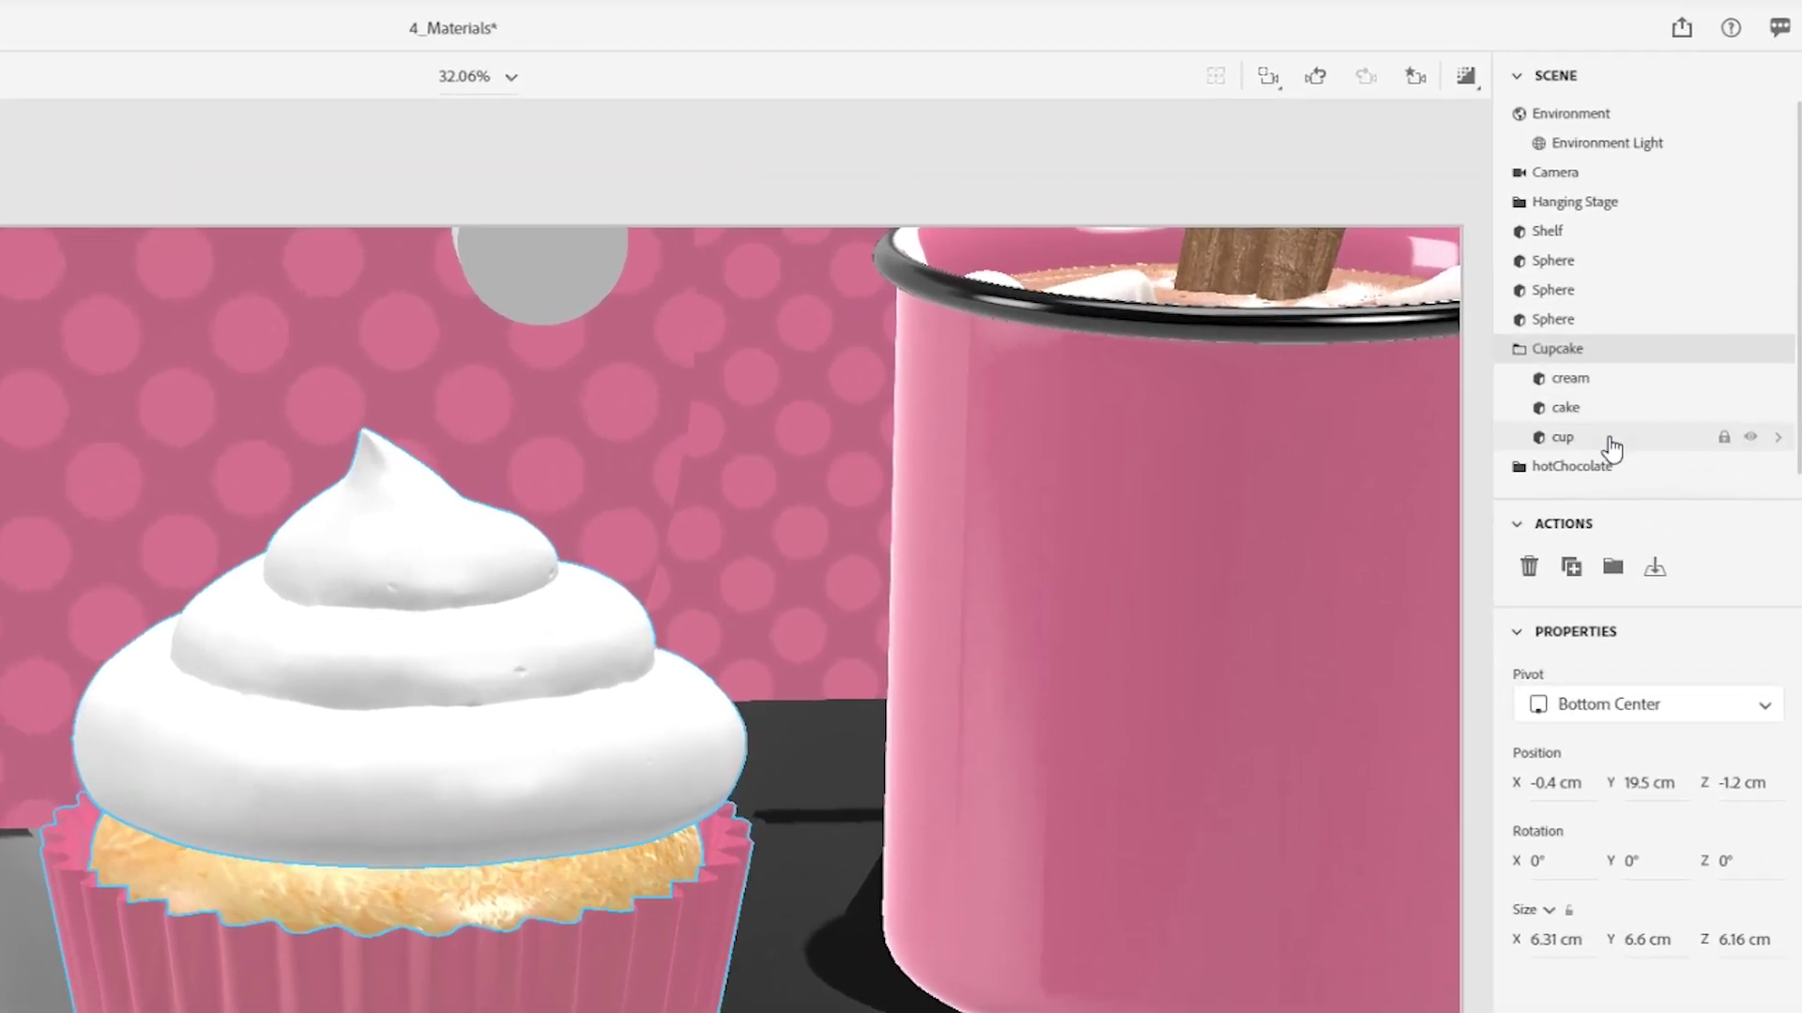
click(1617, 422)
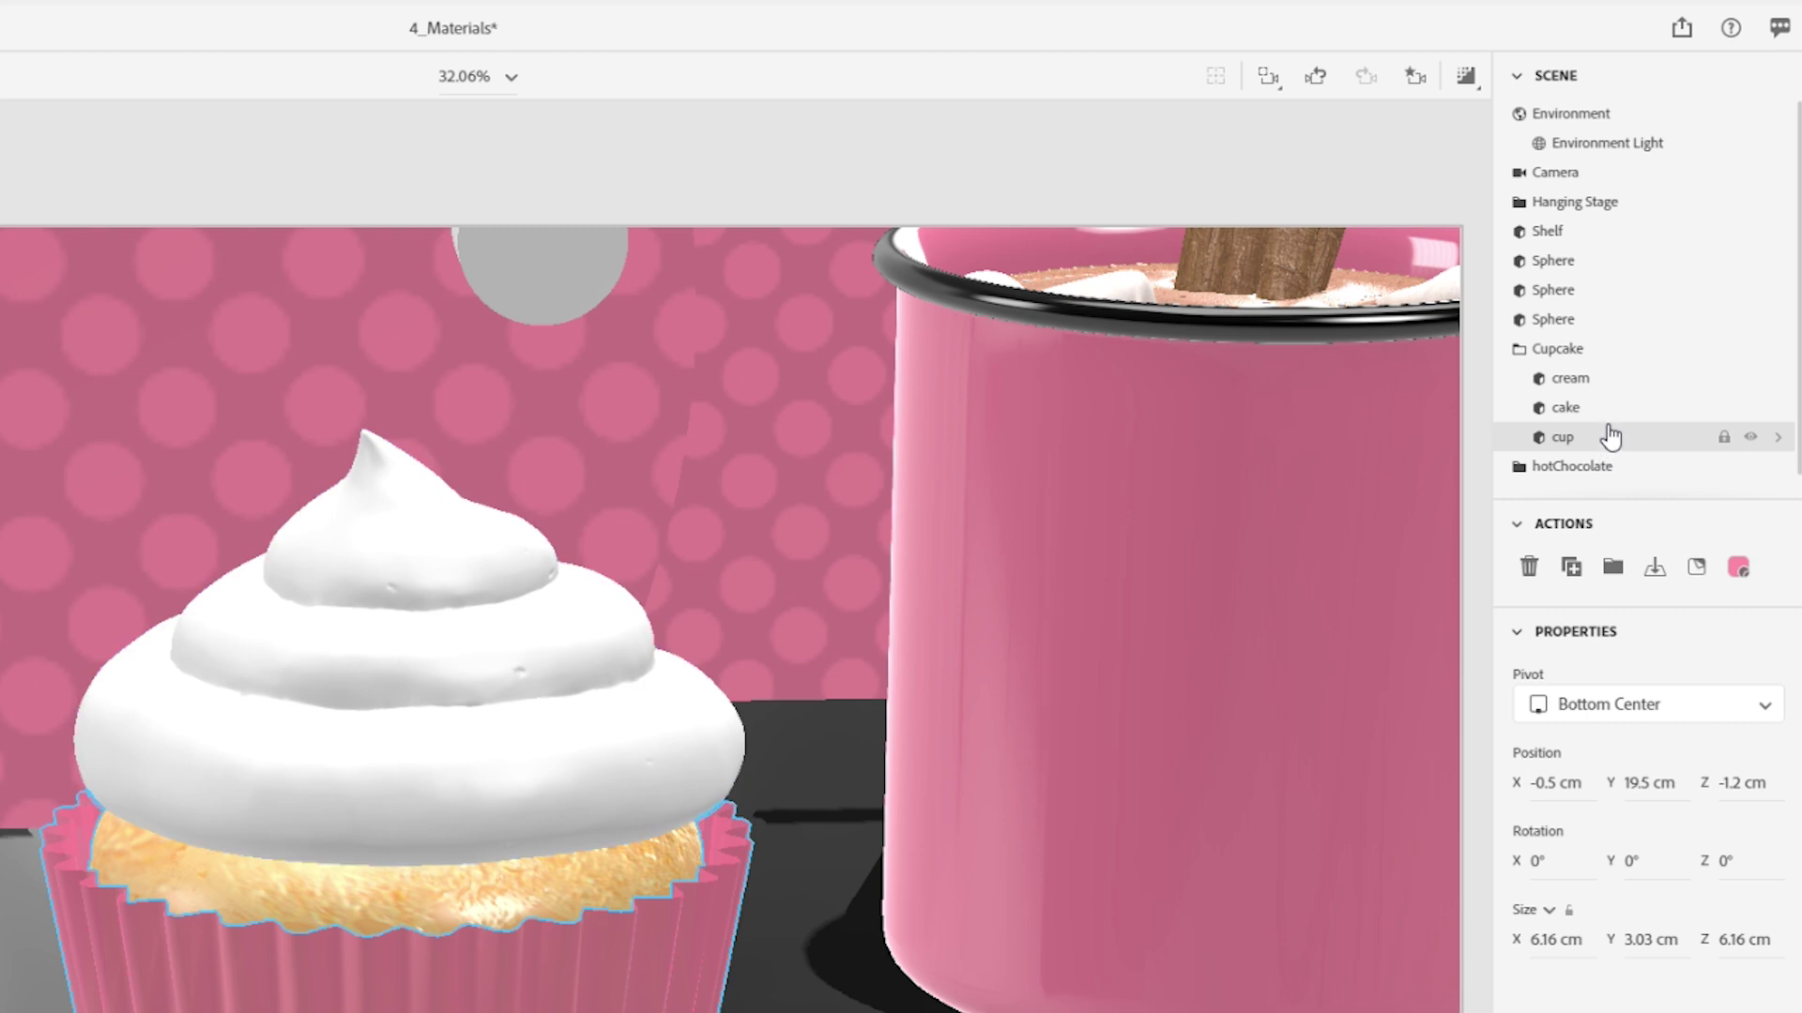
click(1749, 570)
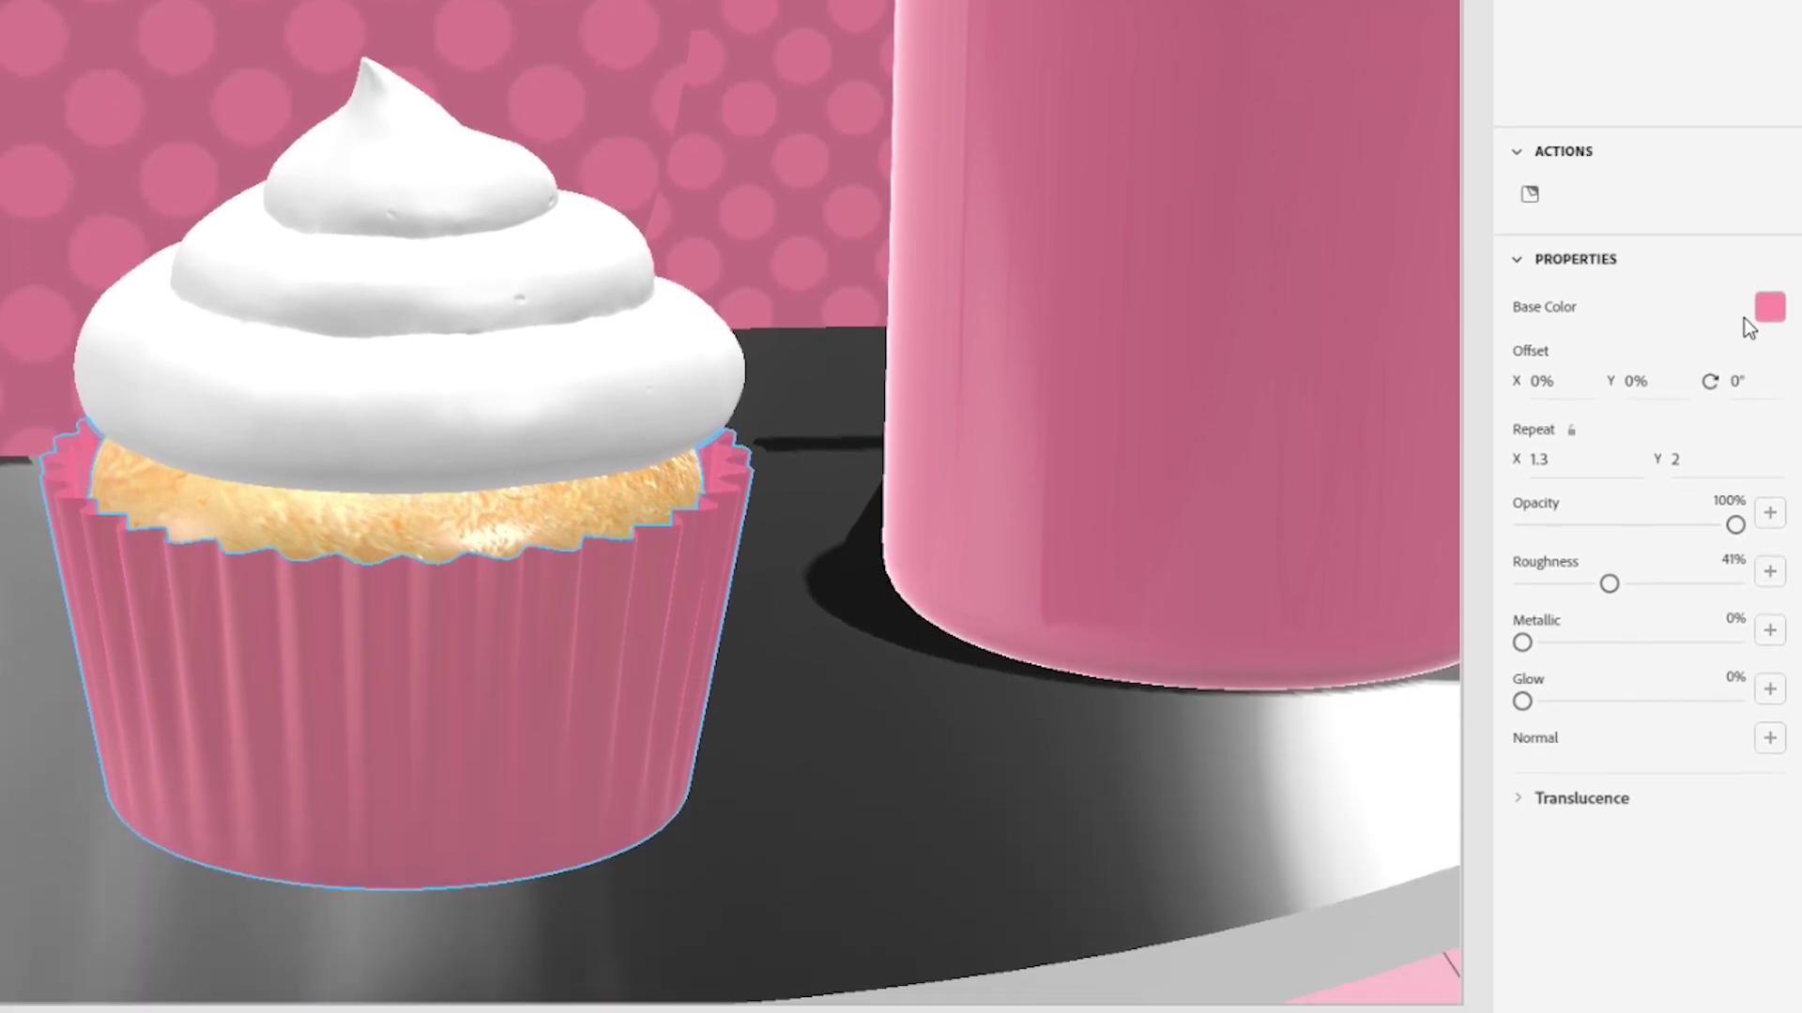
Step: Set the cup material's base color to F288A1 and roughness to 13%, and try metallic before returning it to 0%
click(1764, 314)
mouse_move(1567, 165)
mouse_down()
mouse_move(1511, 202)
mouse_move(1417, 383)
mouse_move(1558, 148)
mouse_up()
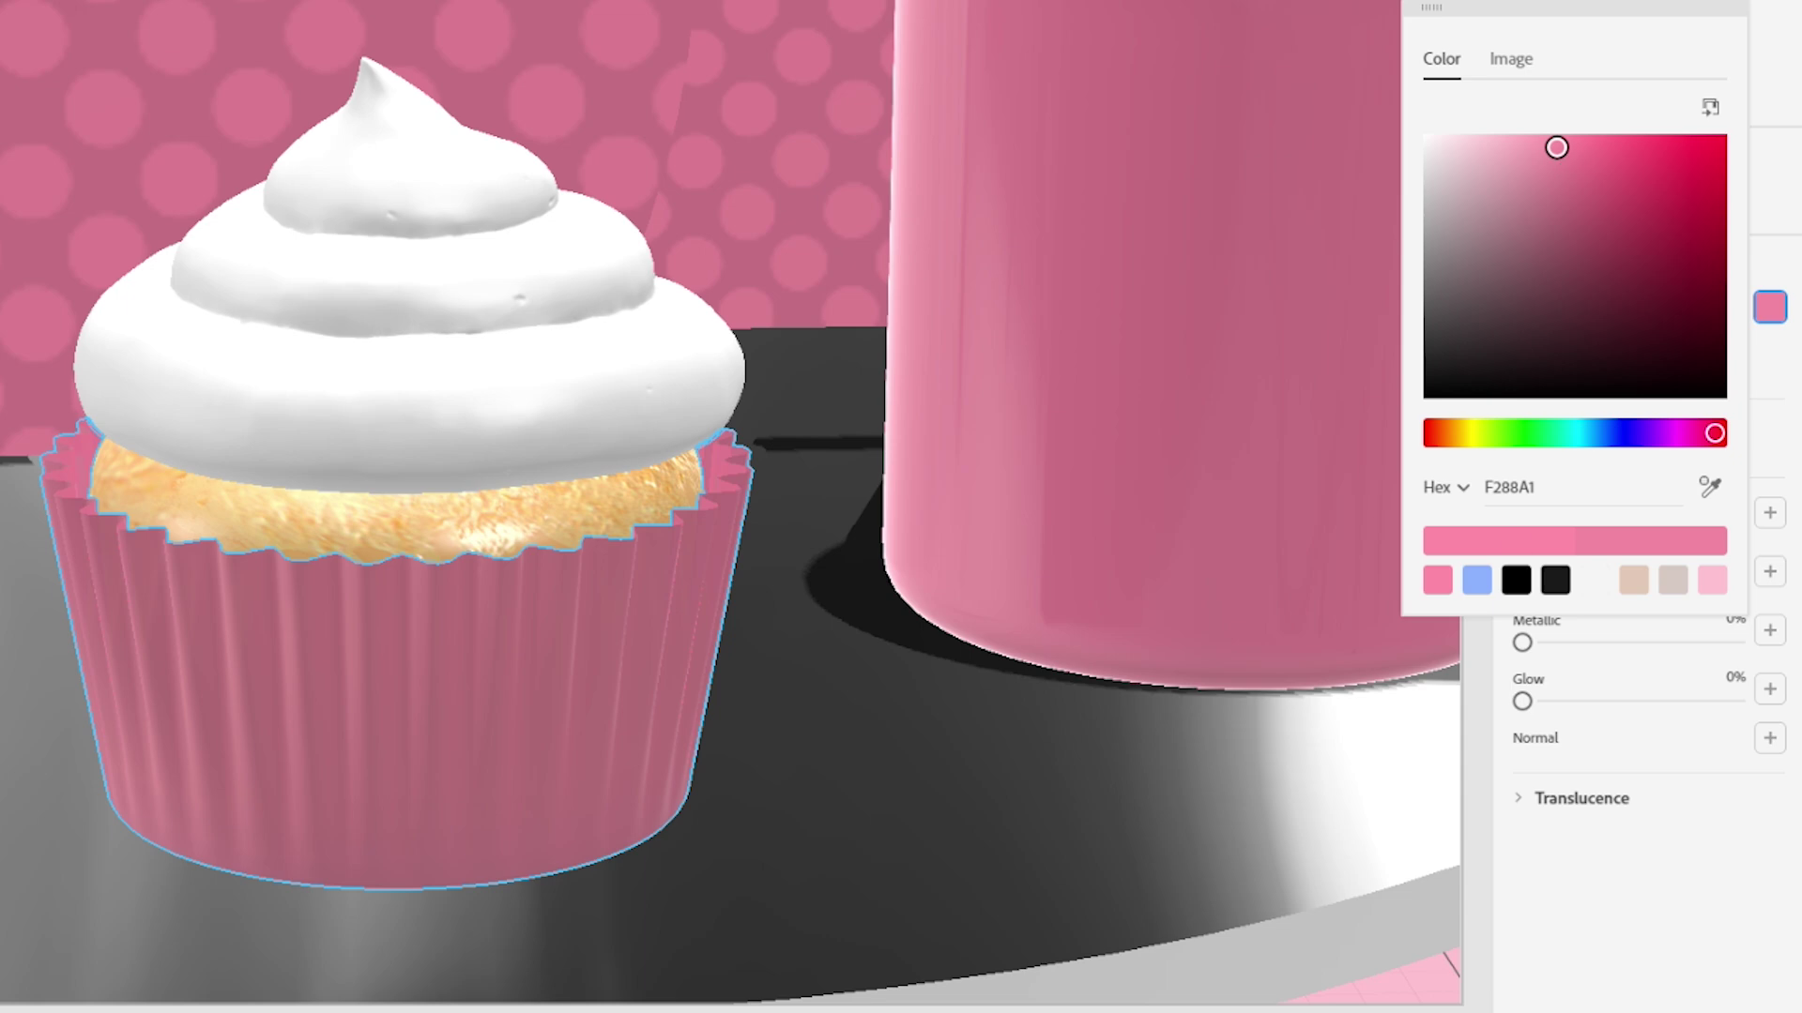
click(1540, 644)
drag(1540, 644, 1773, 603)
drag(1610, 583, 1550, 584)
drag(691, 788, 696, 729)
drag(1735, 642, 1524, 644)
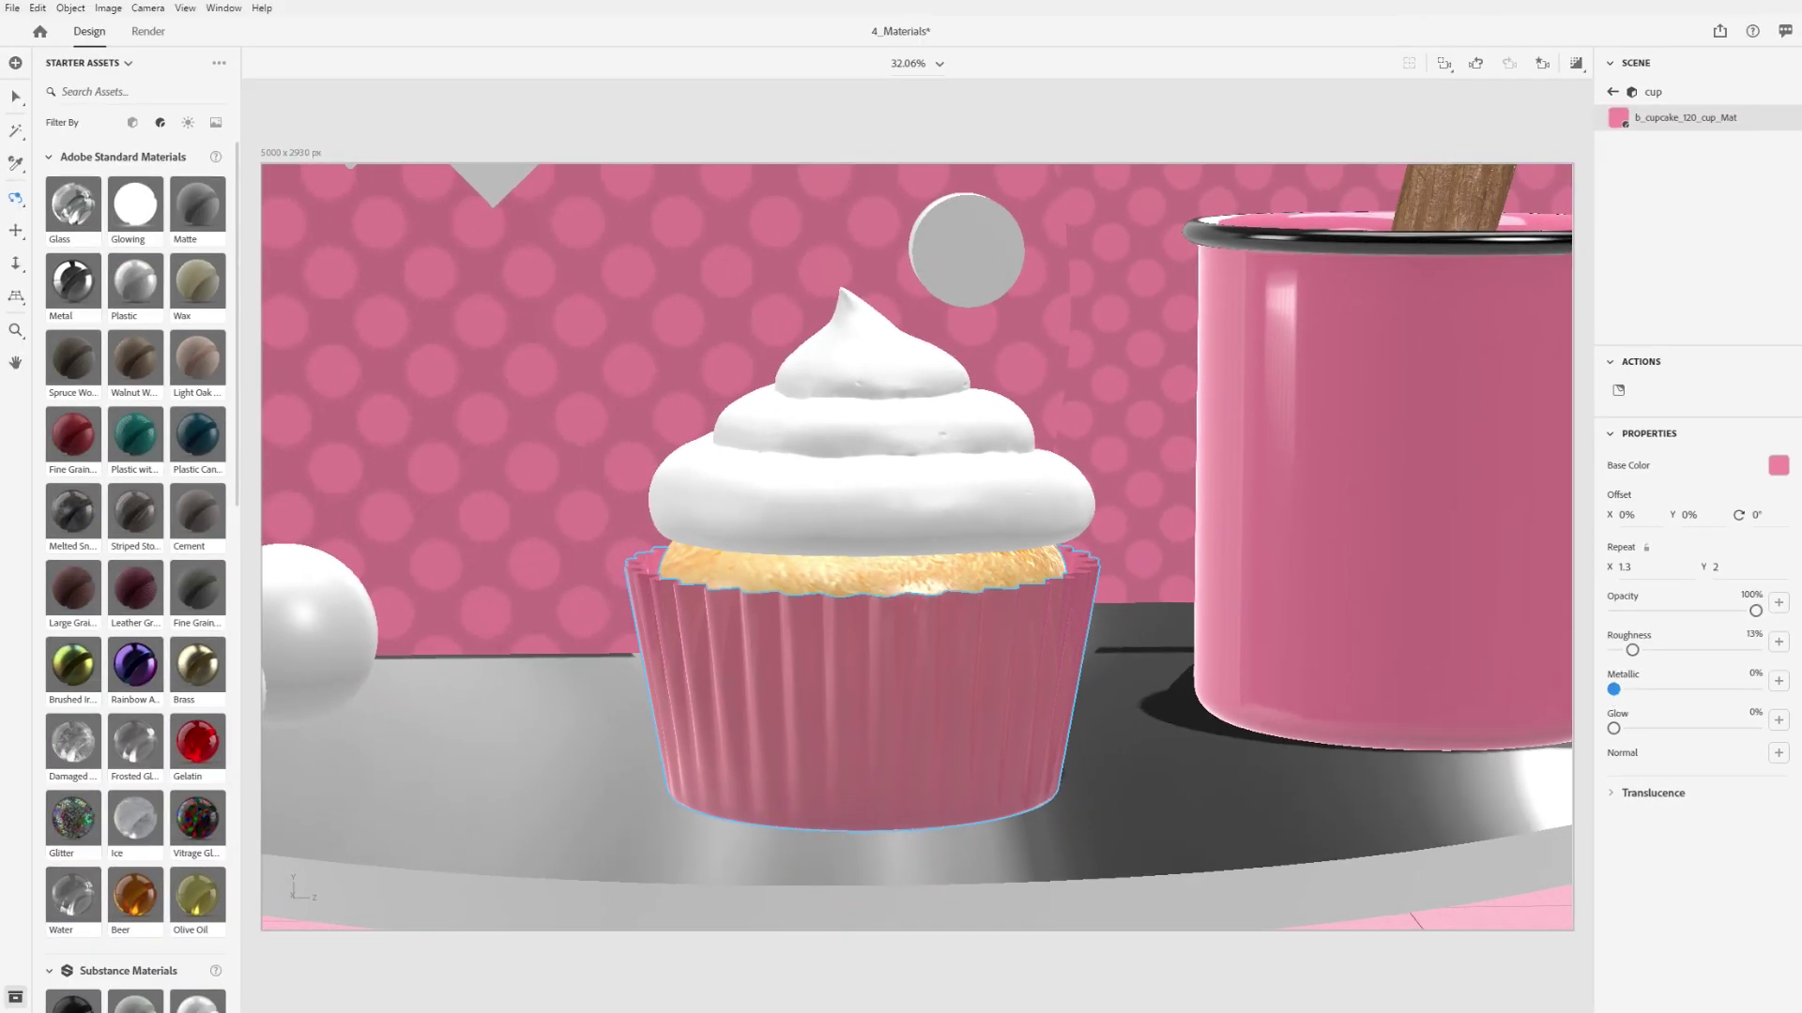
Step: Try the standard Matte and Metal materials on the cupcake's cup and settle on Rainbow Anodized Metal
click(54, 152)
click(52, 189)
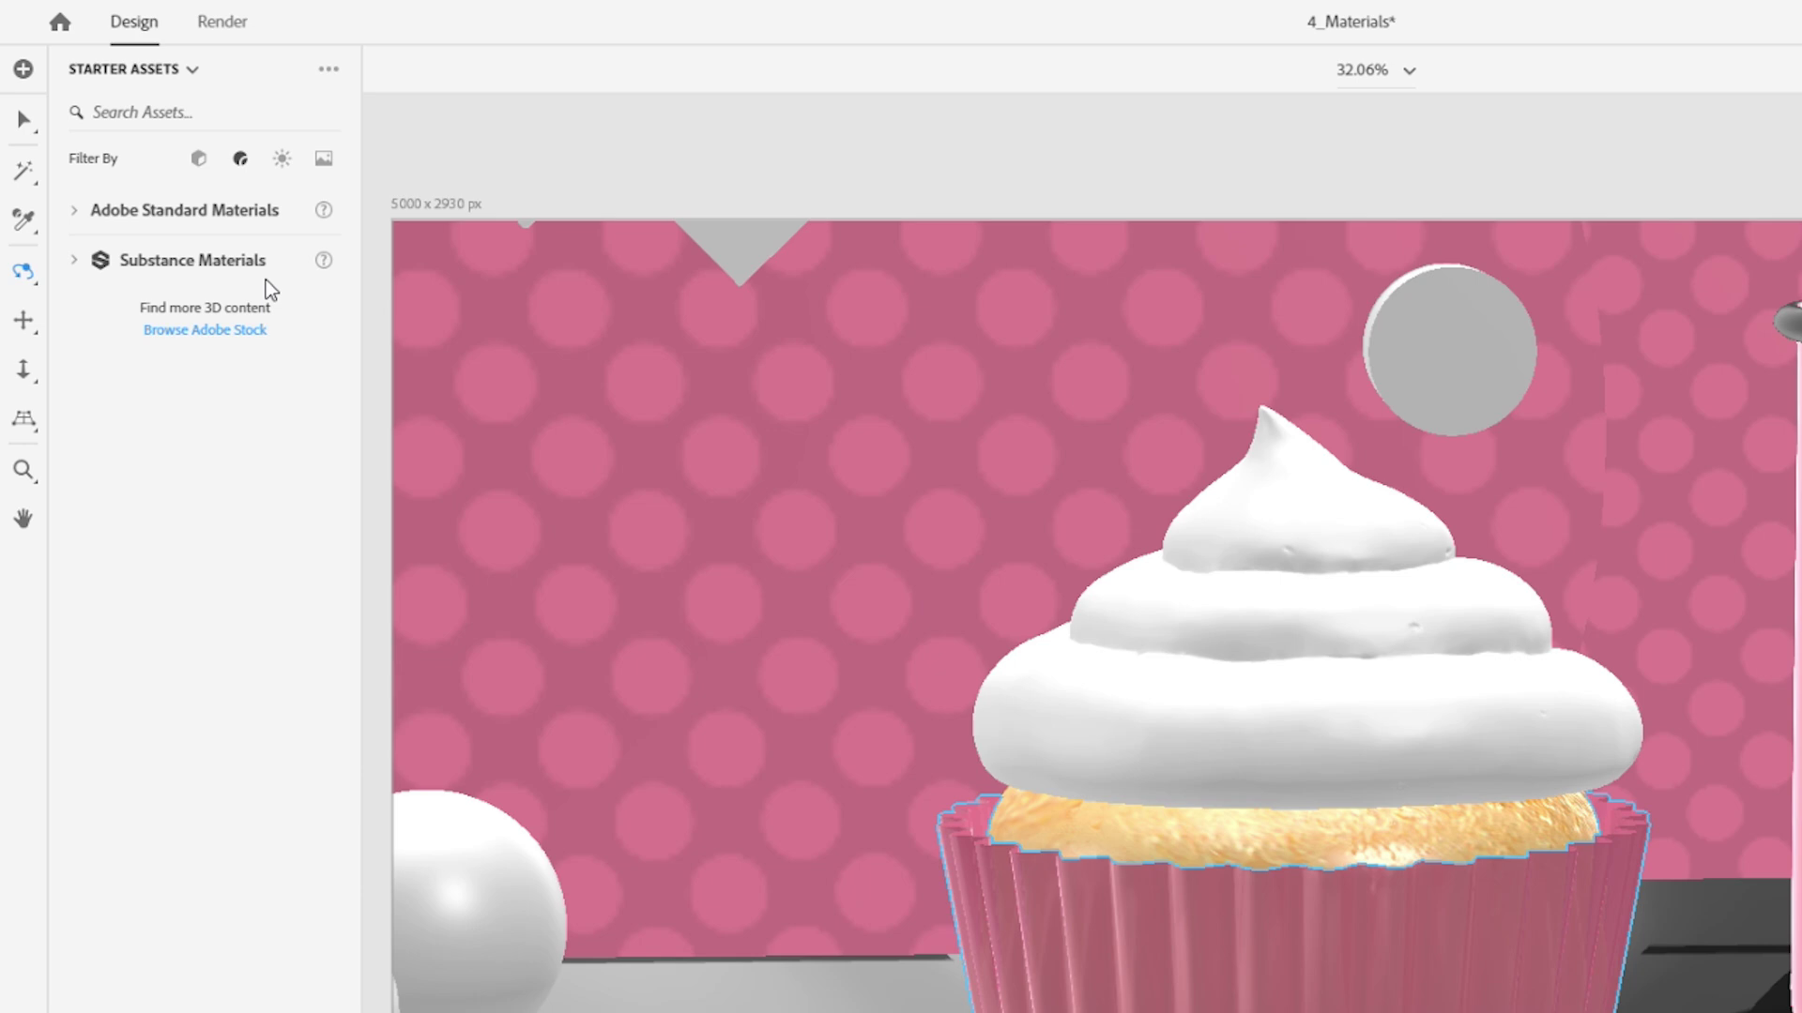
click(77, 212)
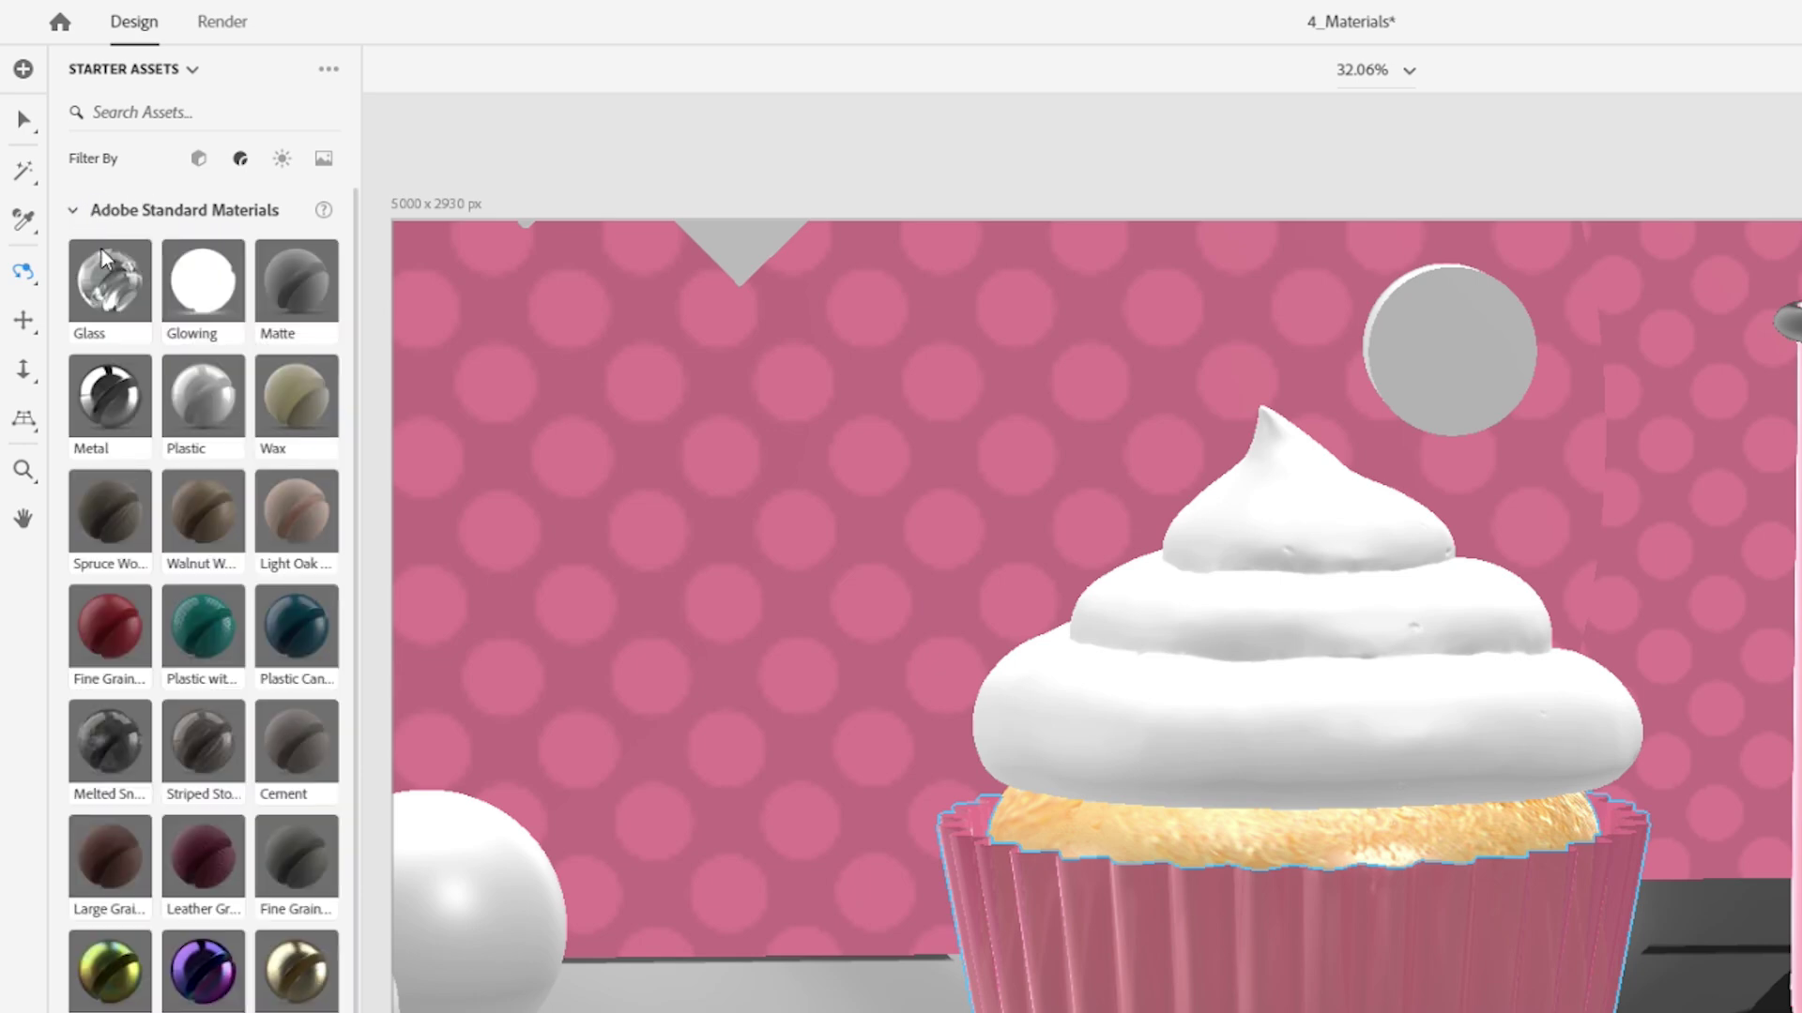
drag(300, 281, 1332, 1009)
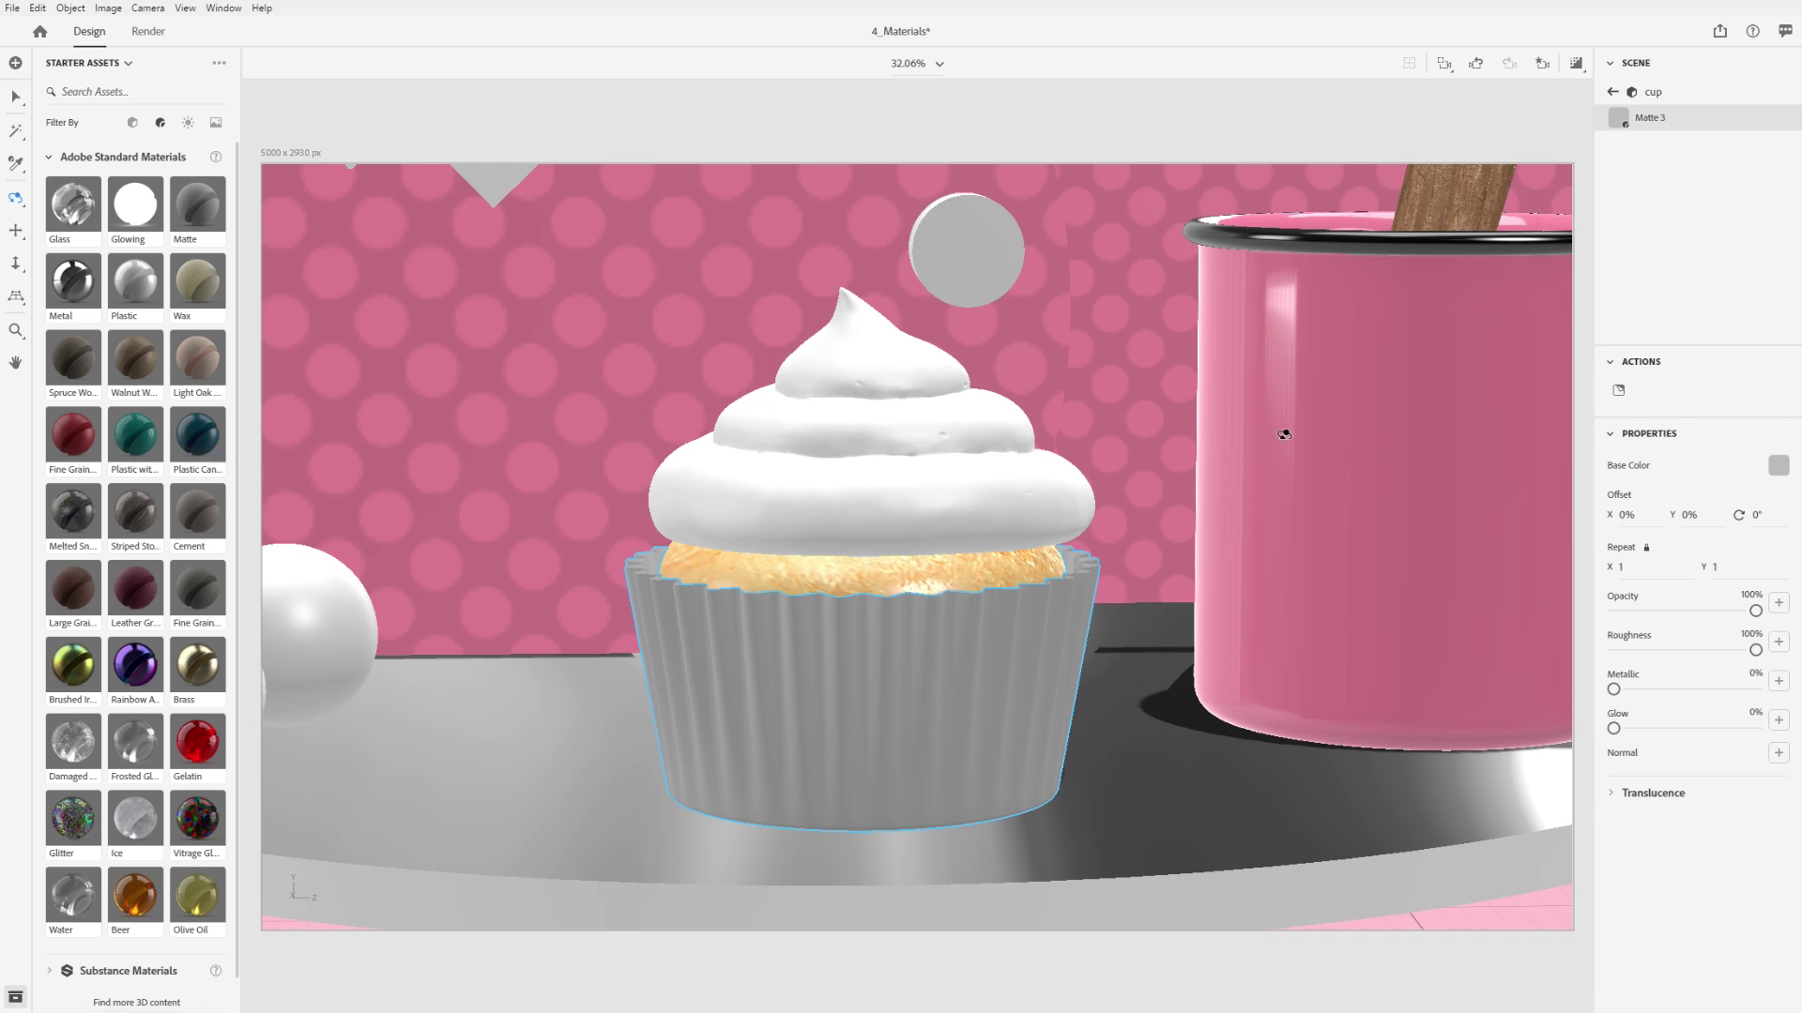
drag(84, 291, 904, 702)
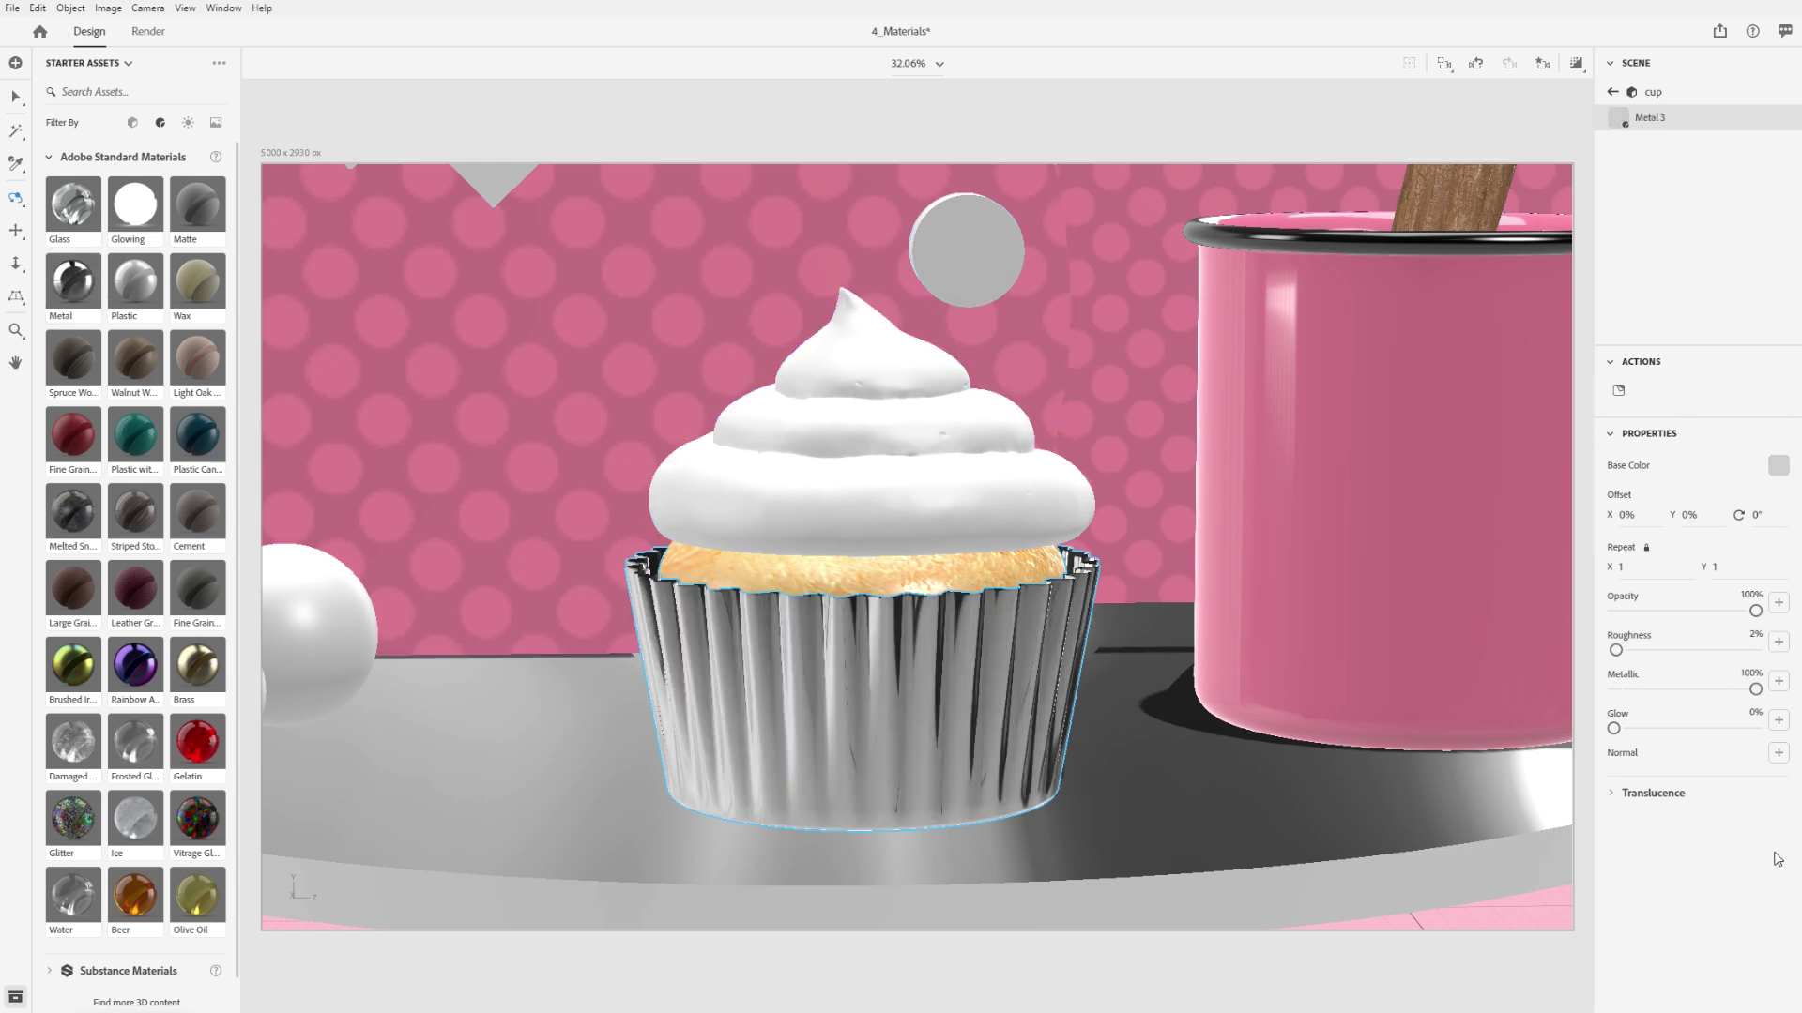
drag(135, 666, 1003, 744)
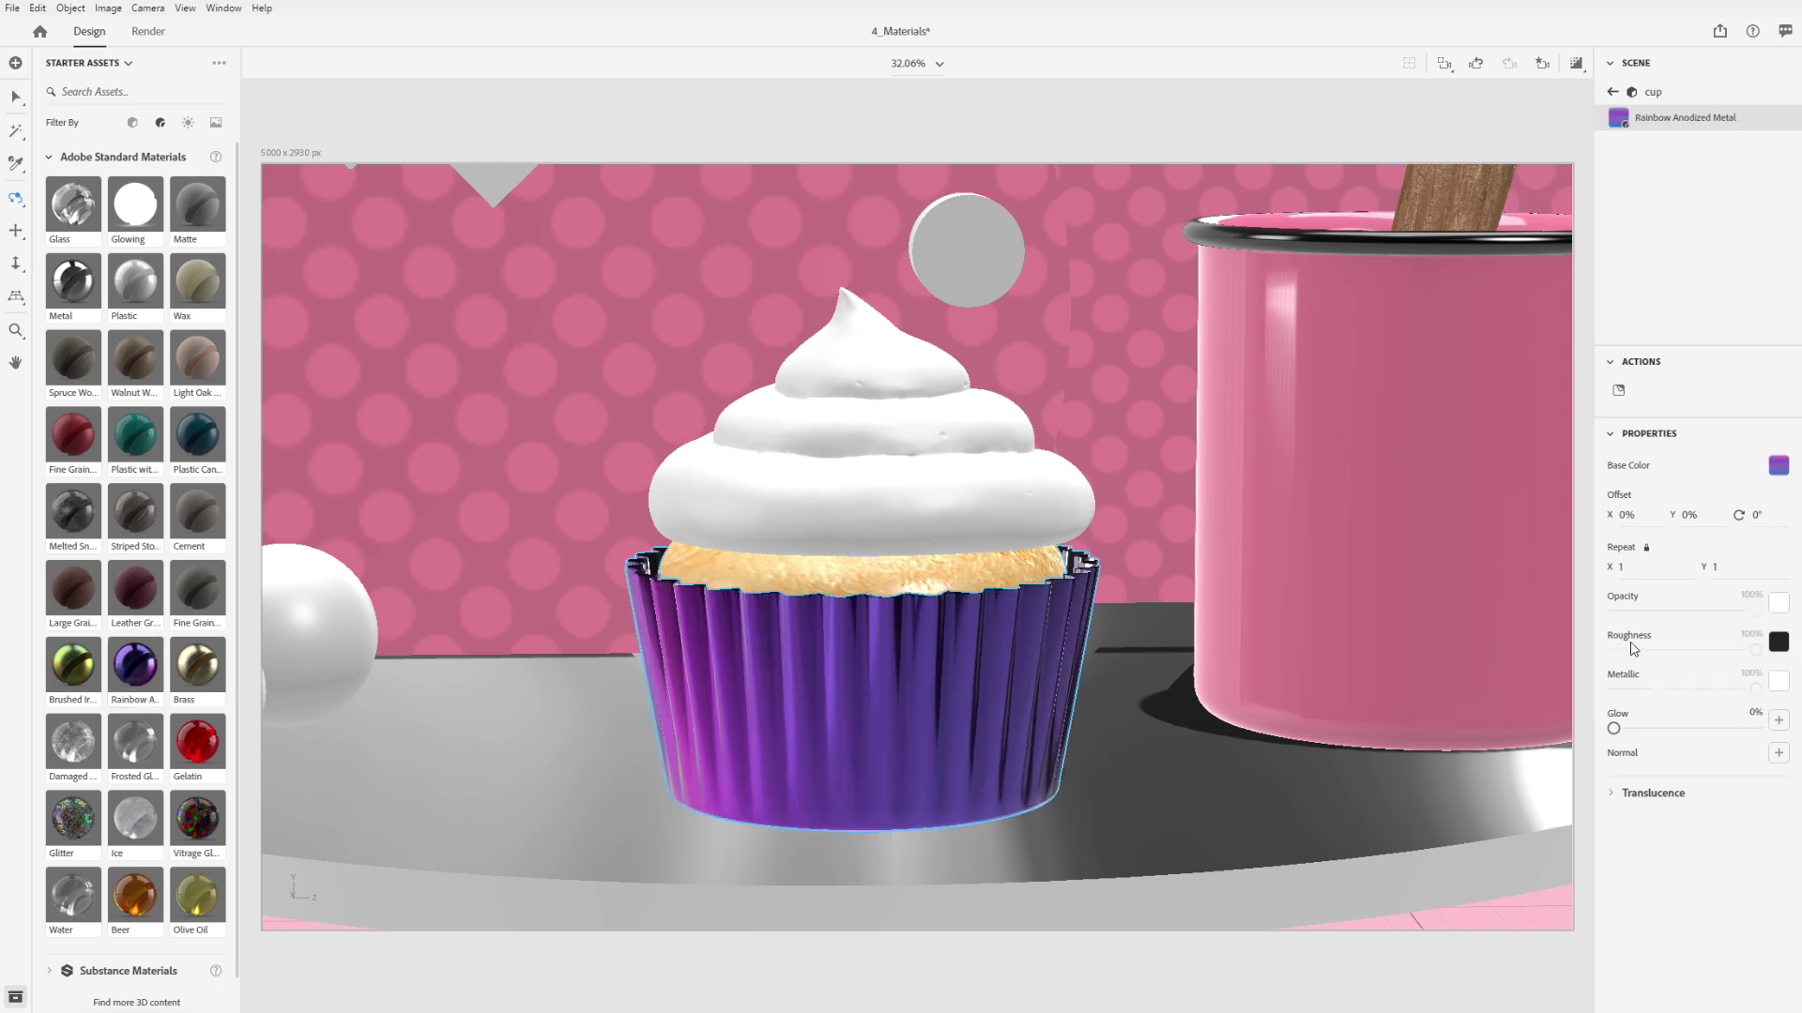
mouse_move(1635, 643)
Step: Assign the pink Polka Dots image to the cup's base color and black-and-white Stripes to its metallic channel, repeated 1.7 by 2.8
click(217, 123)
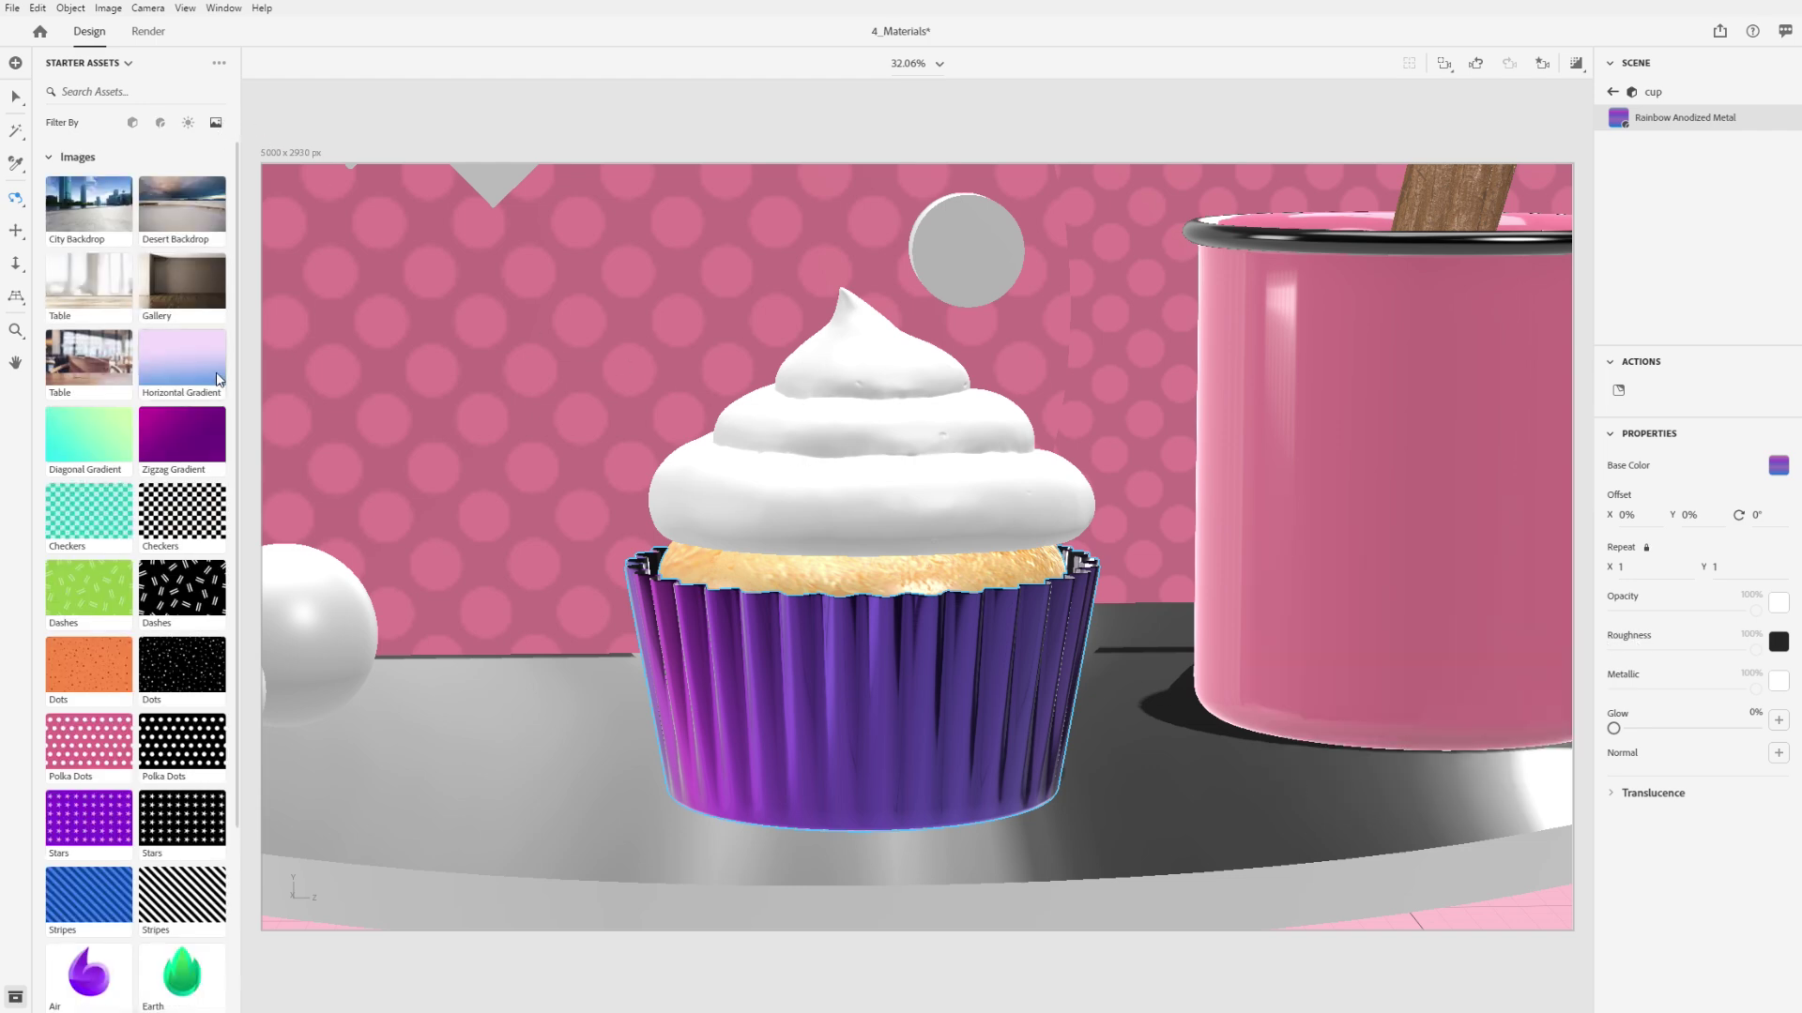
scroll(191, 355, down, 4)
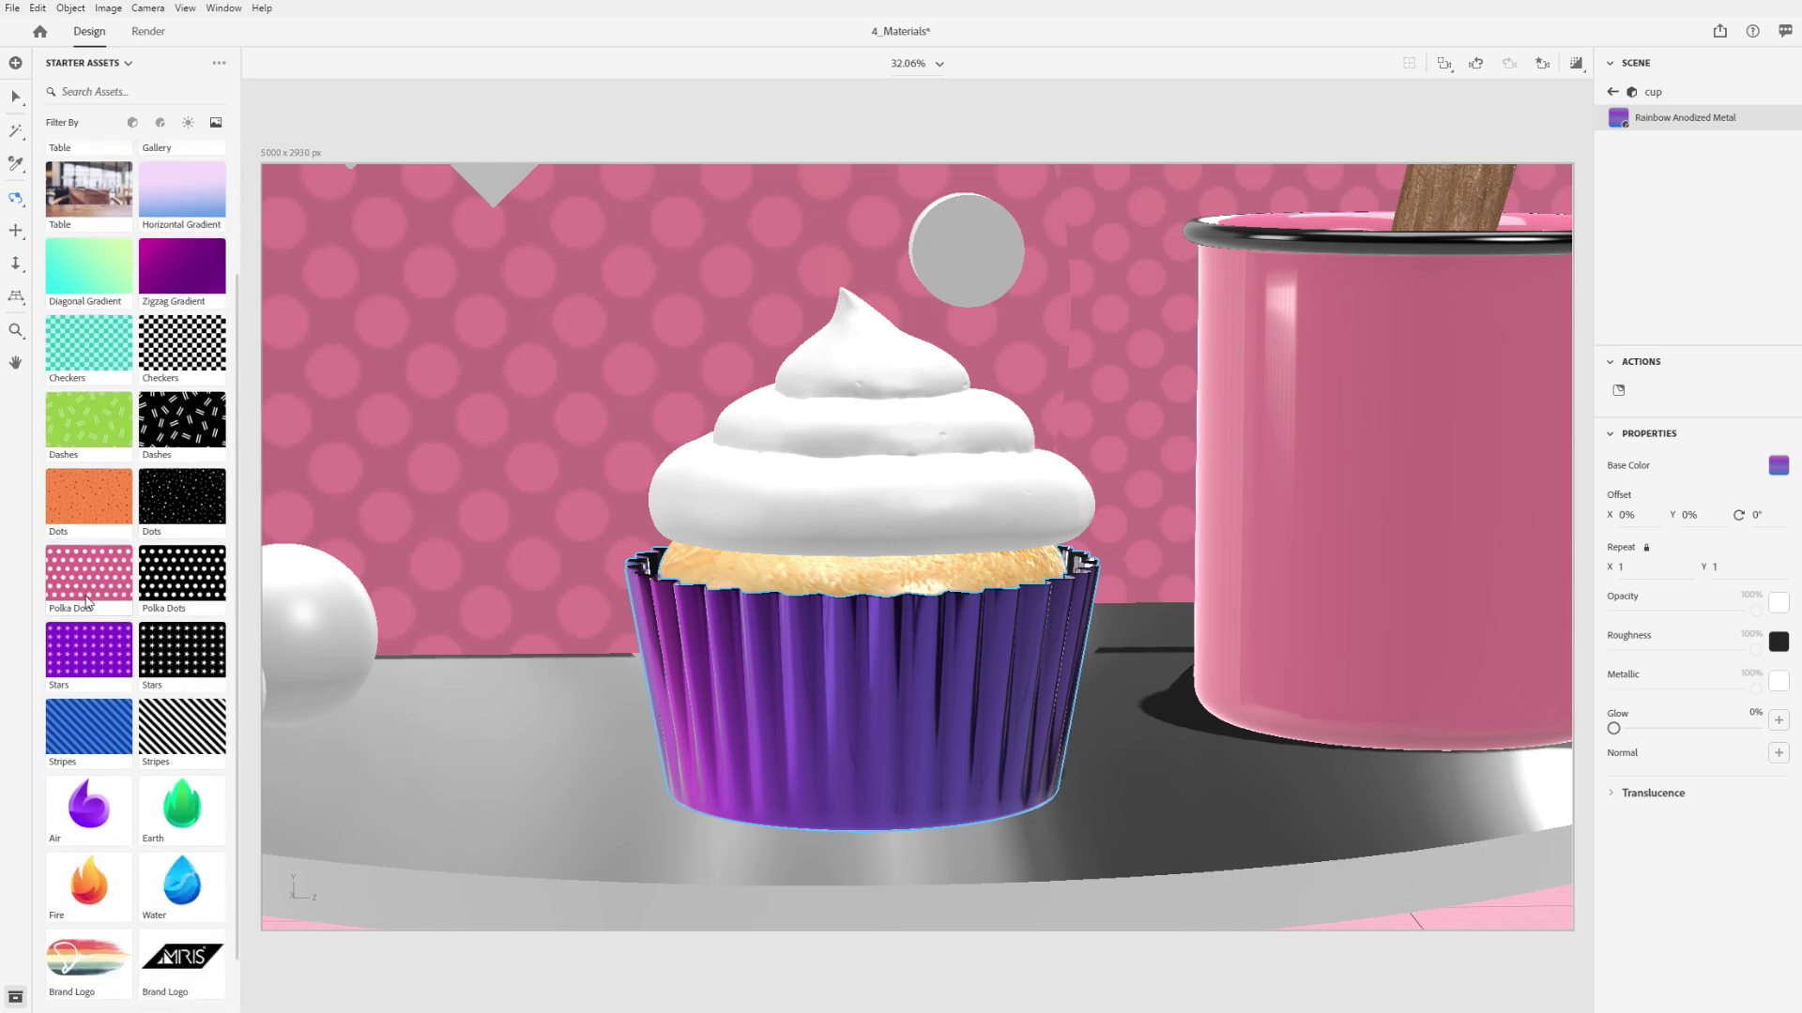
drag(1098, 466, 1782, 466)
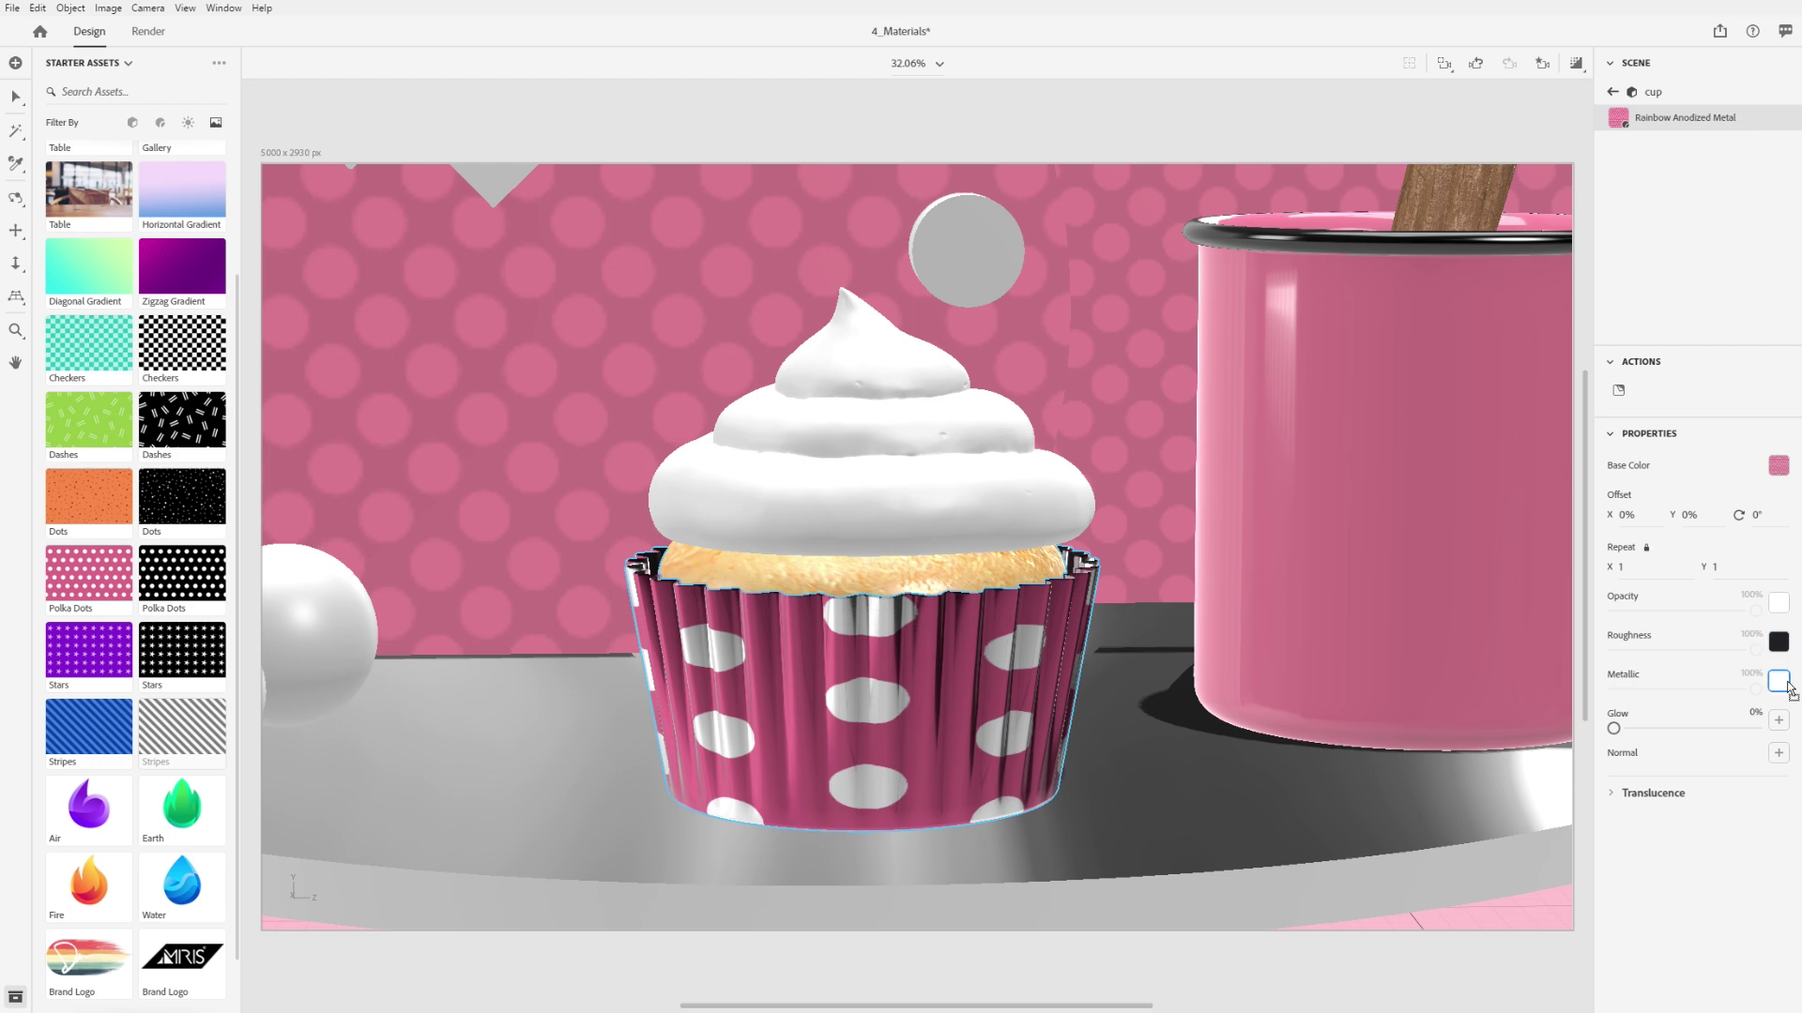
drag(1788, 690, 1792, 689)
drag(1620, 568, 1621, 568)
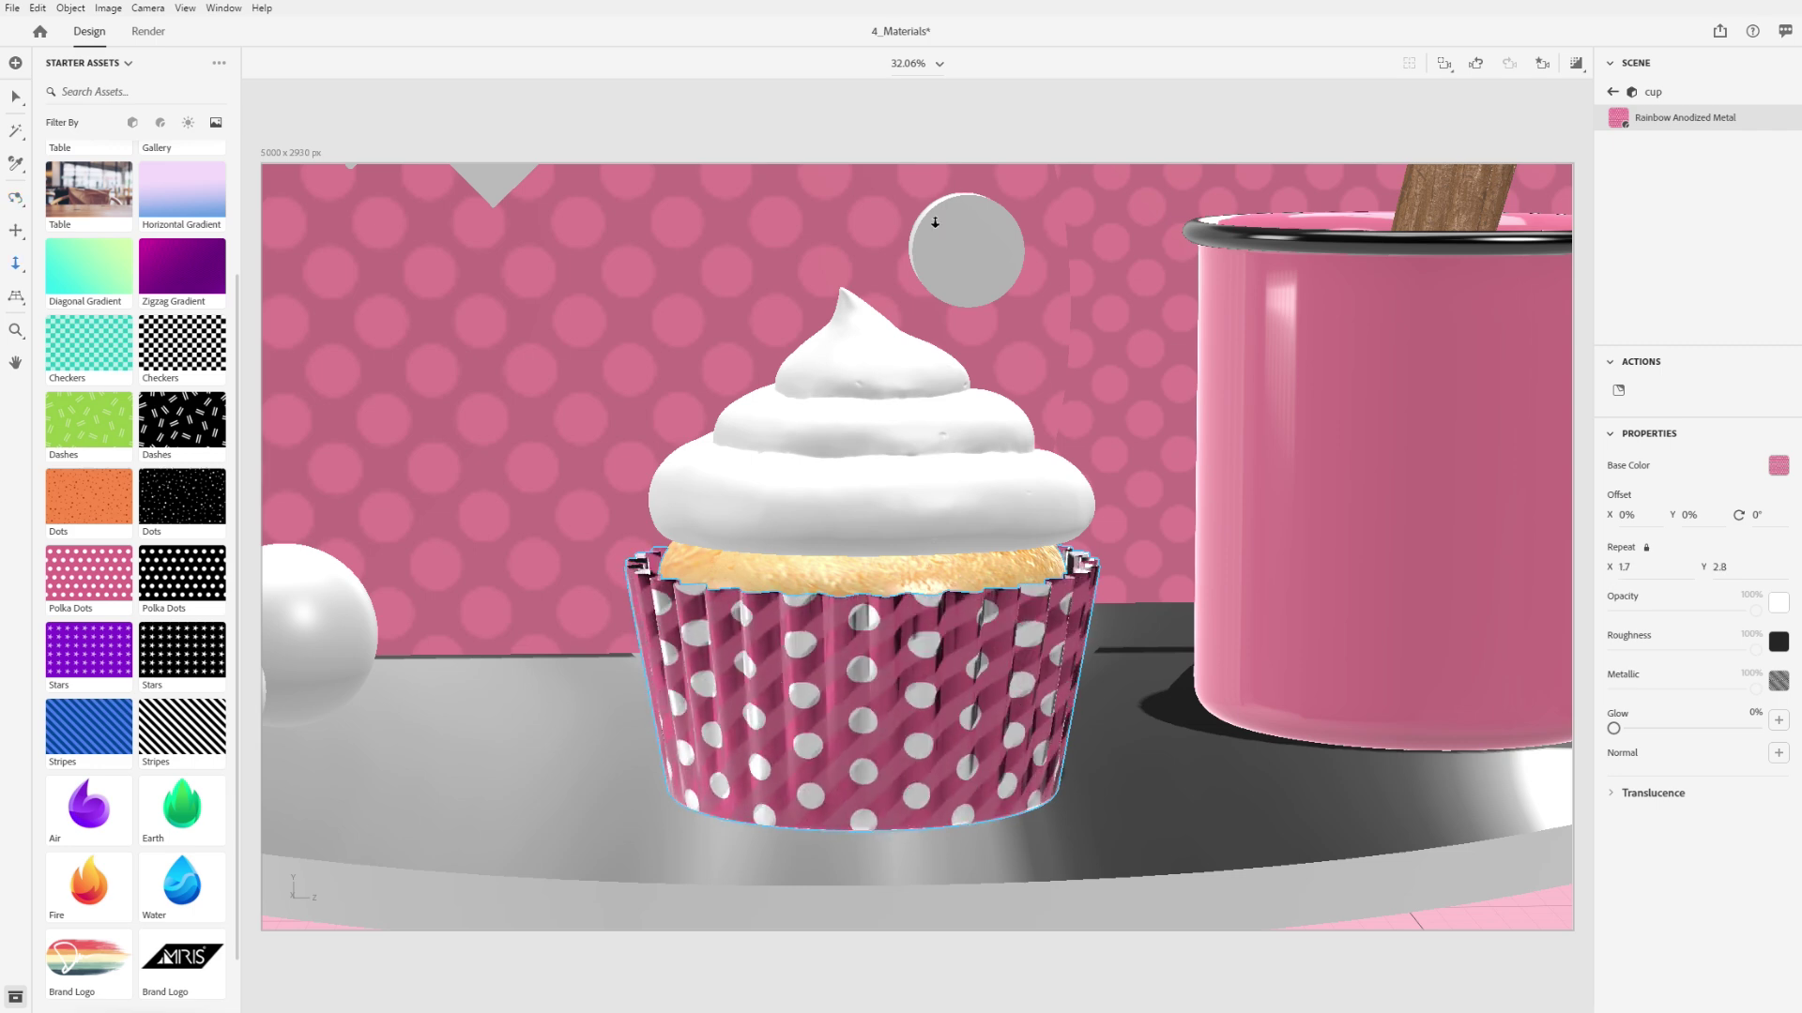
Step: Show the Substance Materials and apply Striped Glossy Paper to the shelf's top surface with a repeat of 2.7
right_drag(963, 196, 943, 516)
scroll(944, 516, down, 5)
scroll(943, 516, up, 2)
click(161, 122)
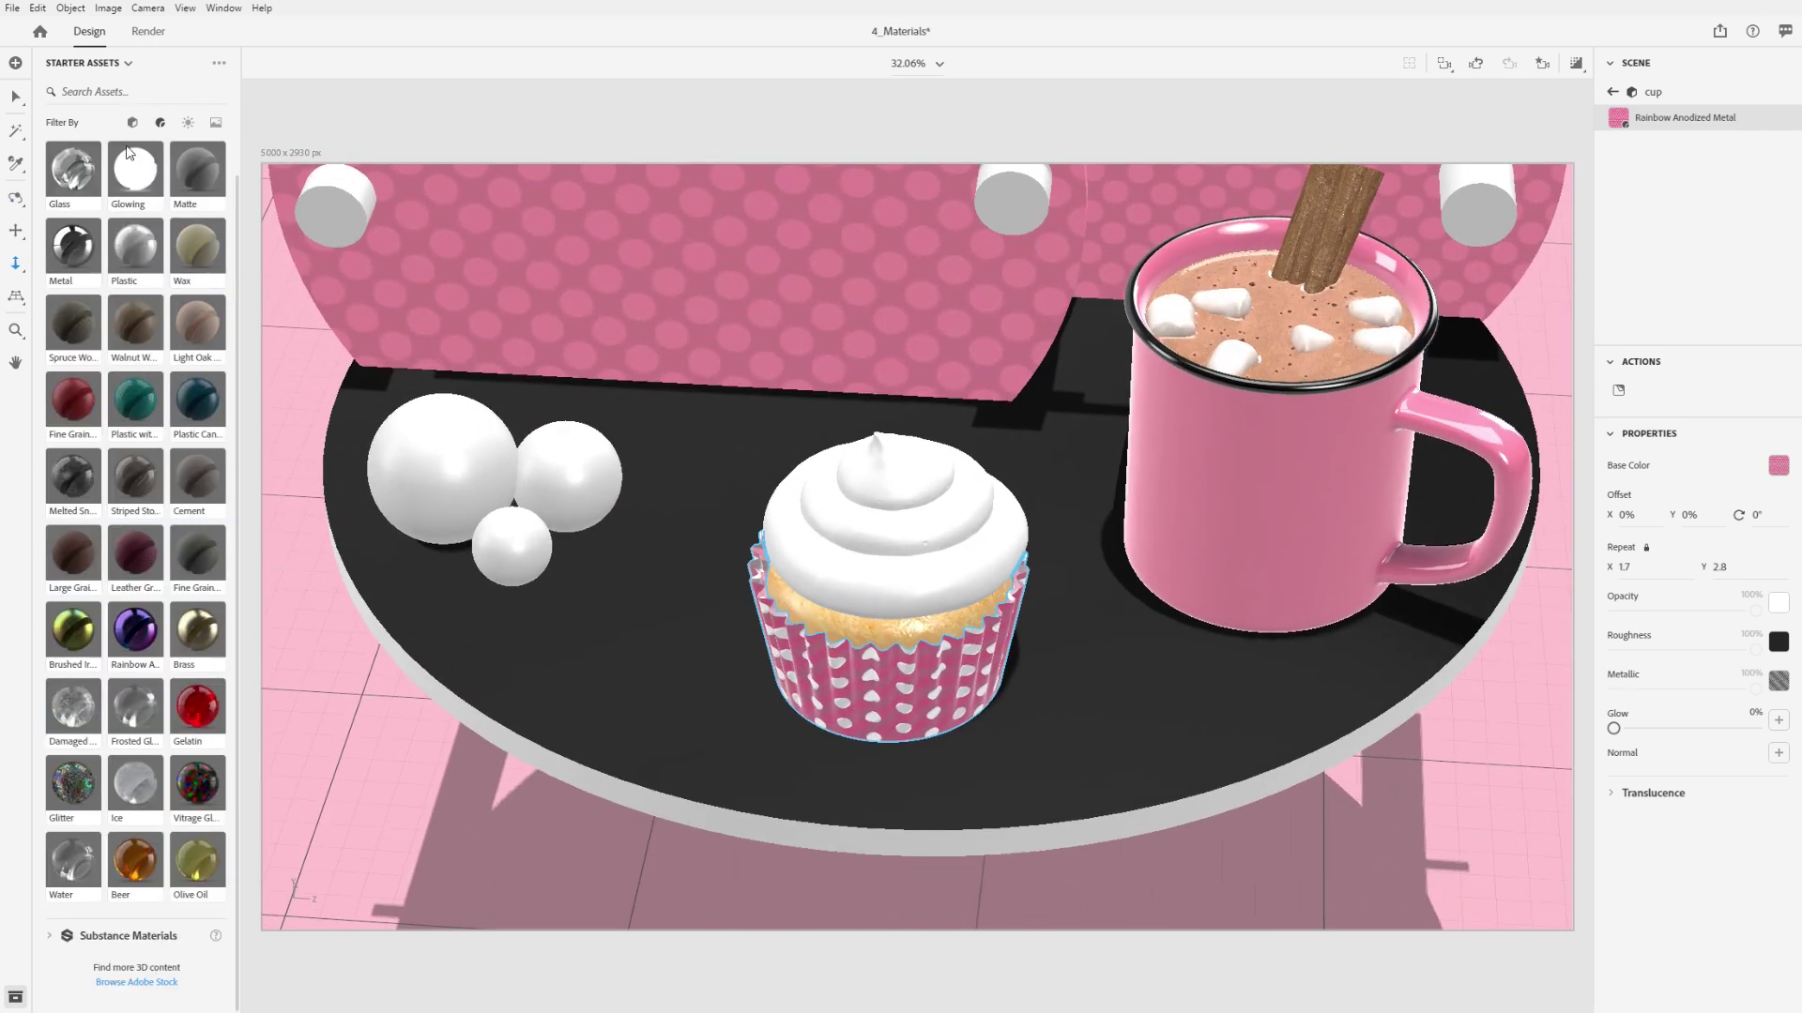
click(49, 157)
click(49, 189)
click(49, 190)
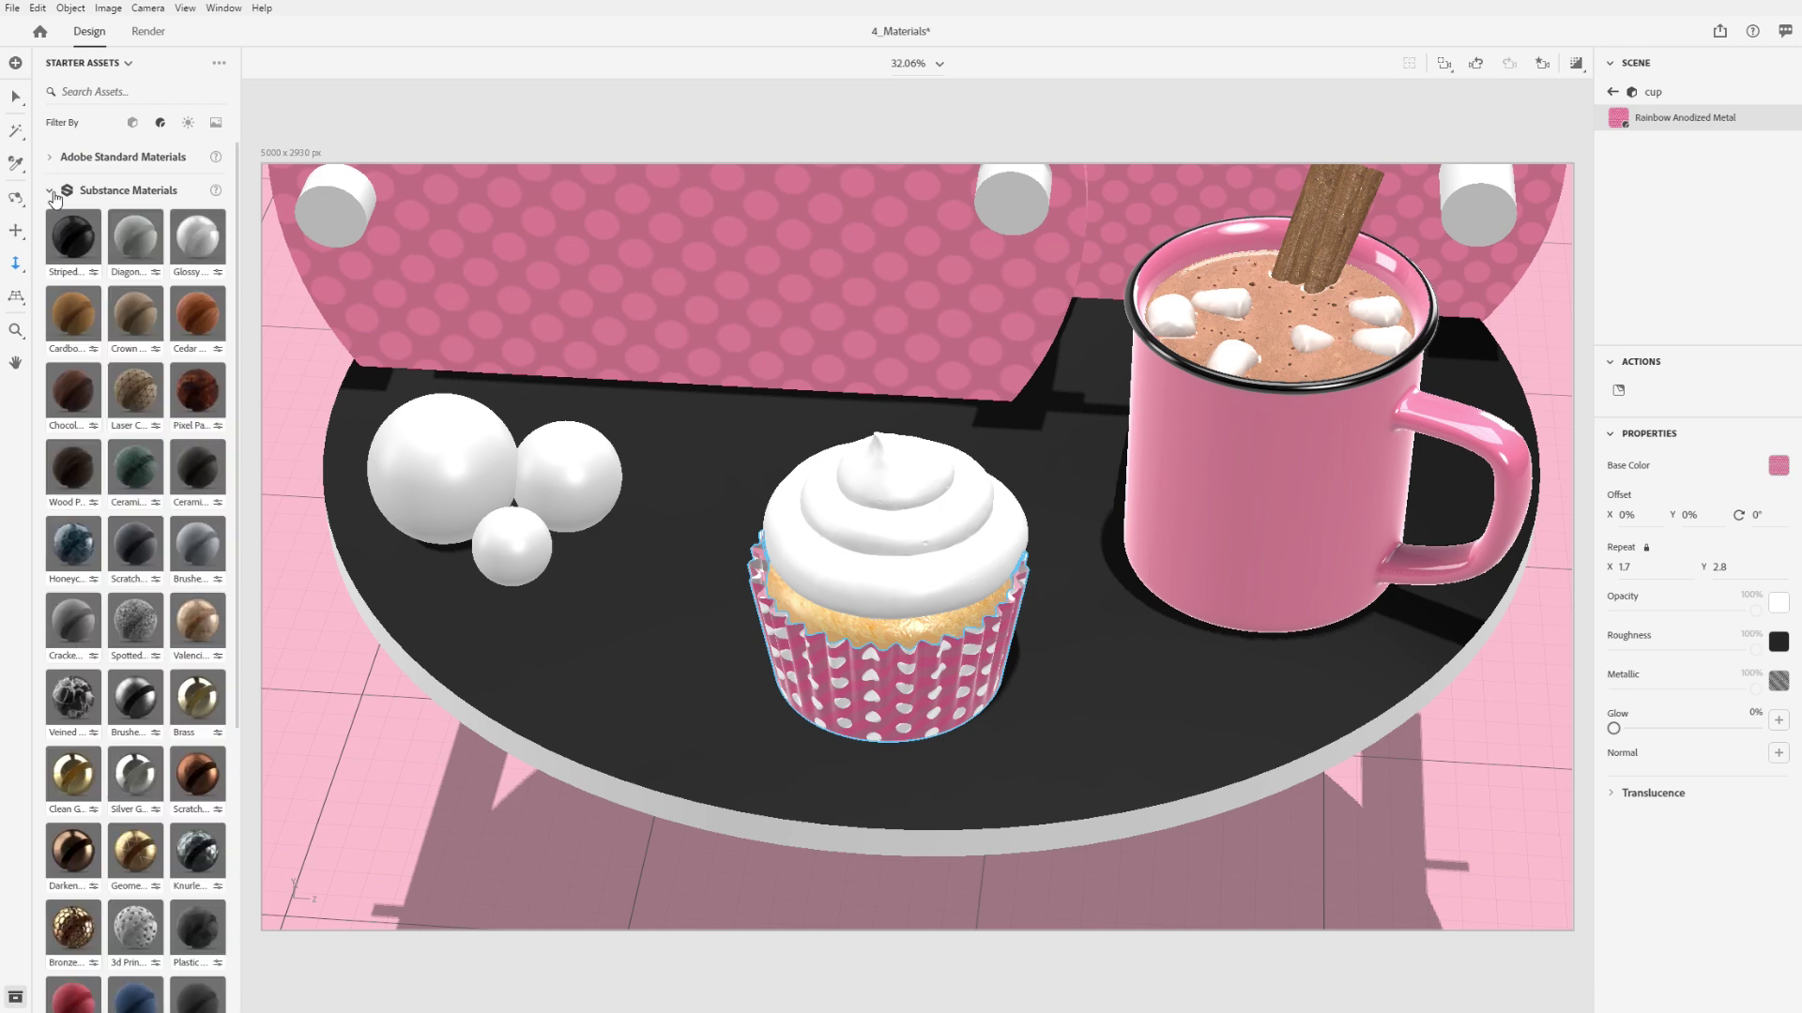
mouse_move(234, 219)
mouse_down()
mouse_move(223, 430)
mouse_move(235, 192)
mouse_up()
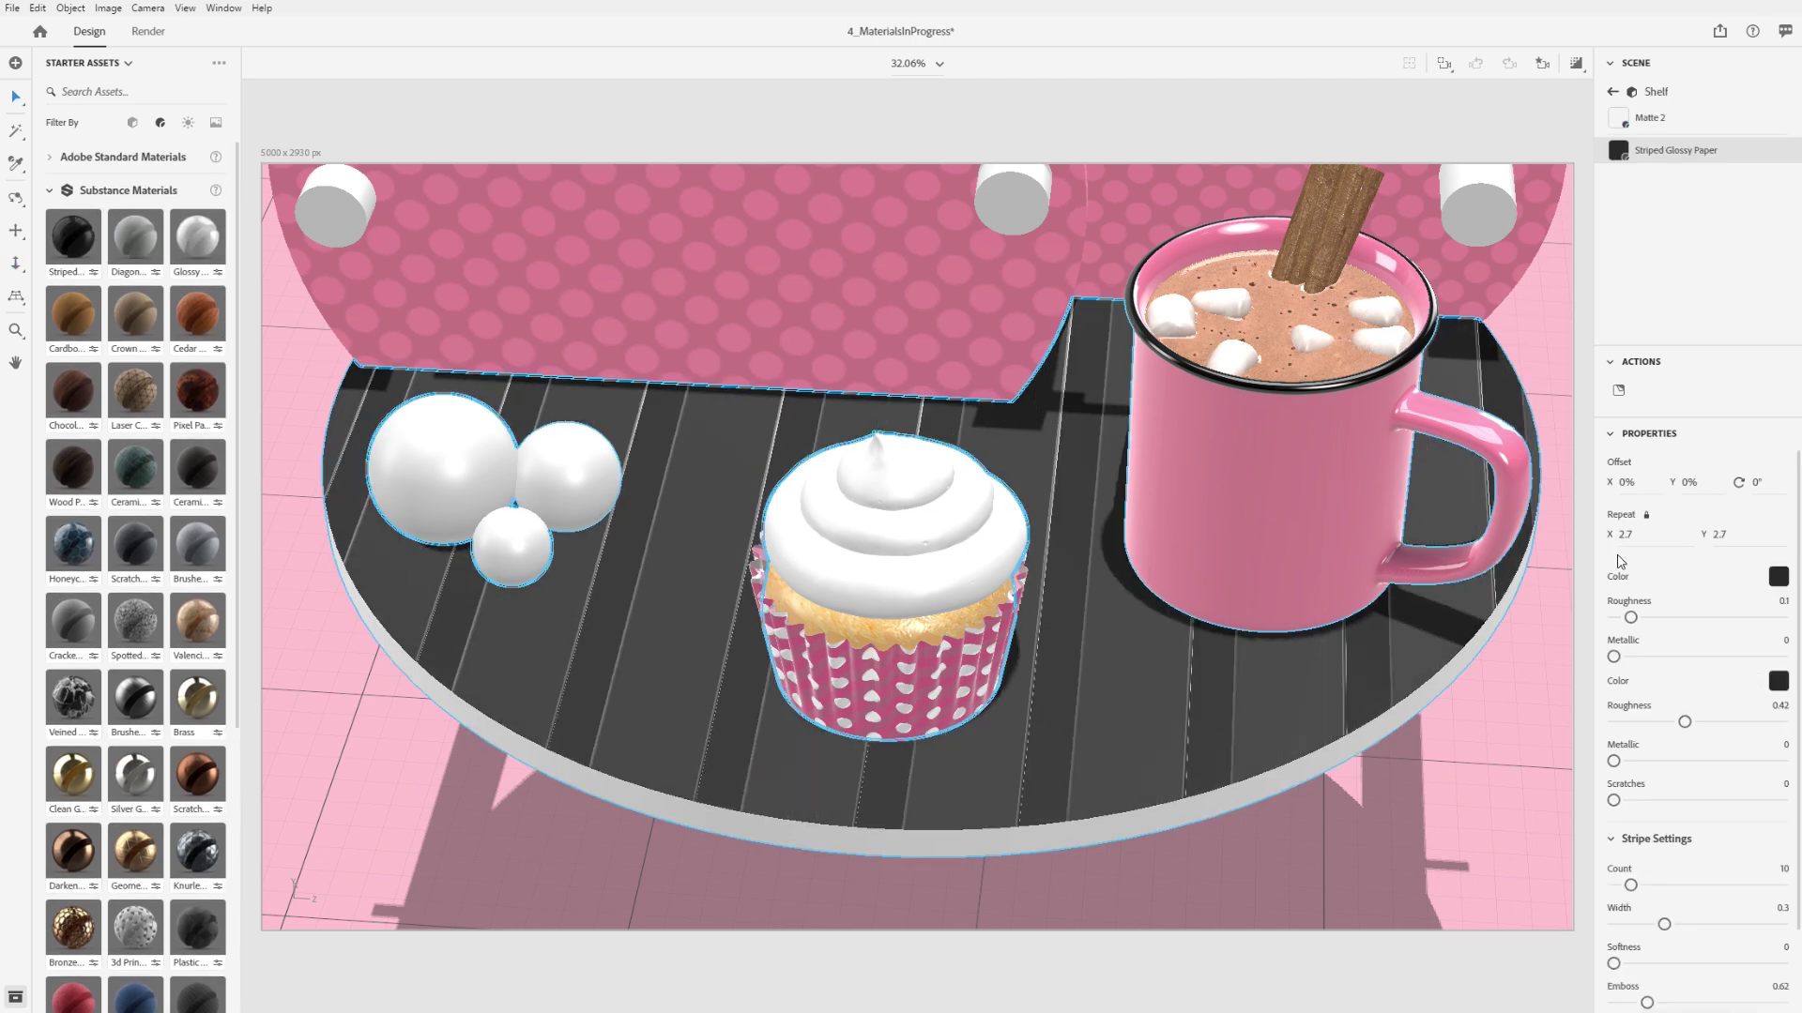
Step: Set the shelf paper's two roughness values to 0.12 and 0.48 and its first color to dark gray 2E2E2E
drag(1642, 621, 1650, 621)
click(1777, 577)
drag(1550, 451, 1547, 576)
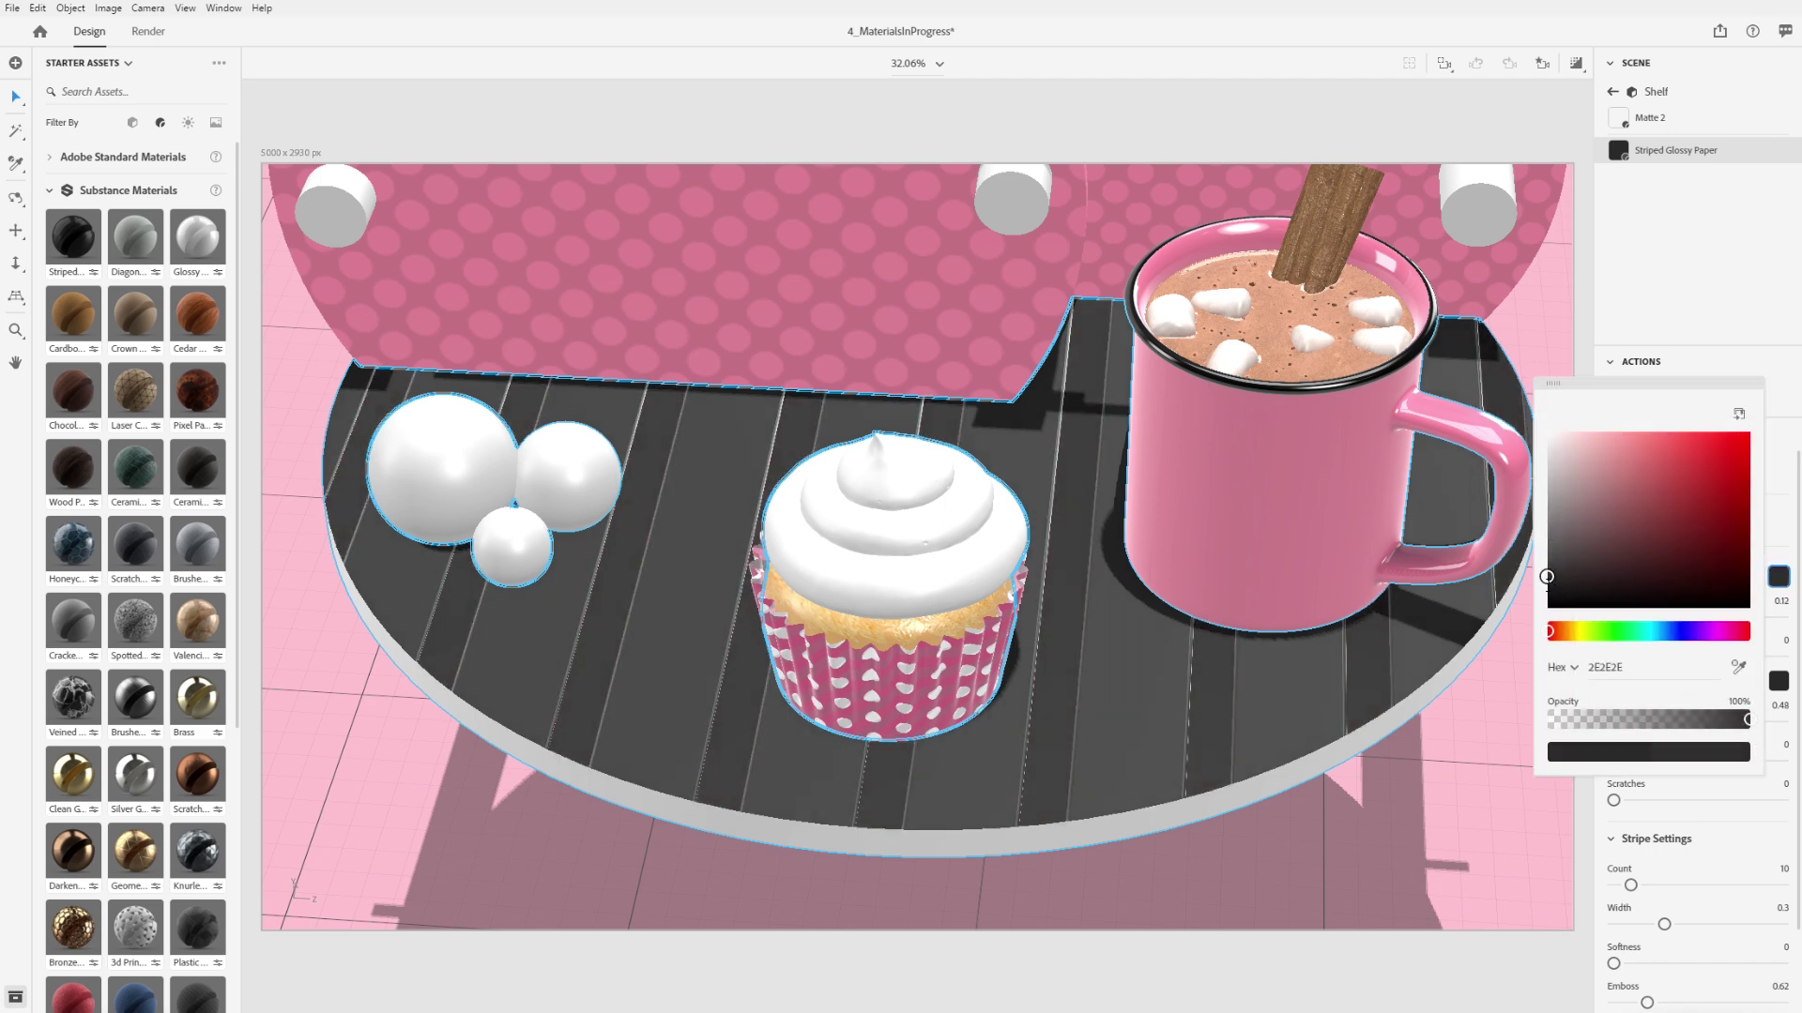
click(1788, 513)
Step: Set the shelf paper's stripe count to 13, width to 0.45 and emboss to 0
scroll(1689, 657, down, 3)
drag(1630, 799, 1699, 843)
drag(1649, 919, 1609, 920)
Step: Replace the shelf top's striped paper with the Cedar Wood substance material and set its repeat to 3.1
right_drag(1177, 714, 1099, 645)
drag(1099, 646, 1092, 636)
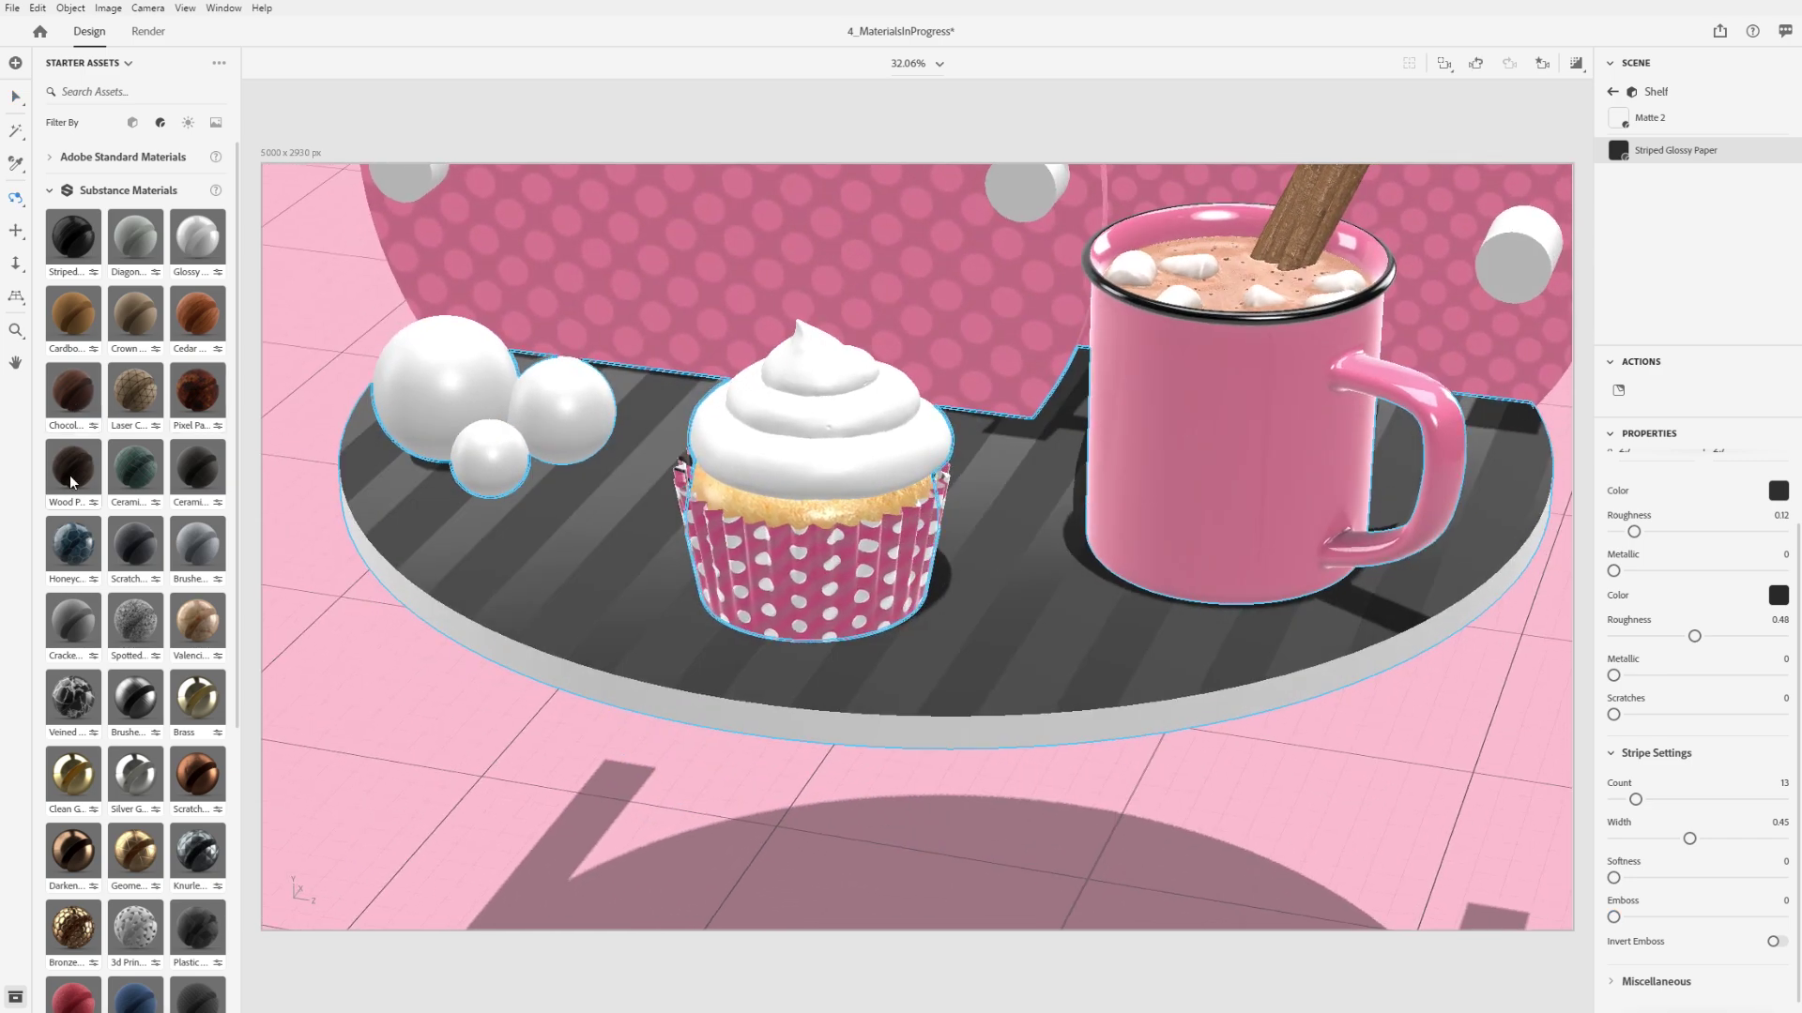
drag(72, 482, 602, 512)
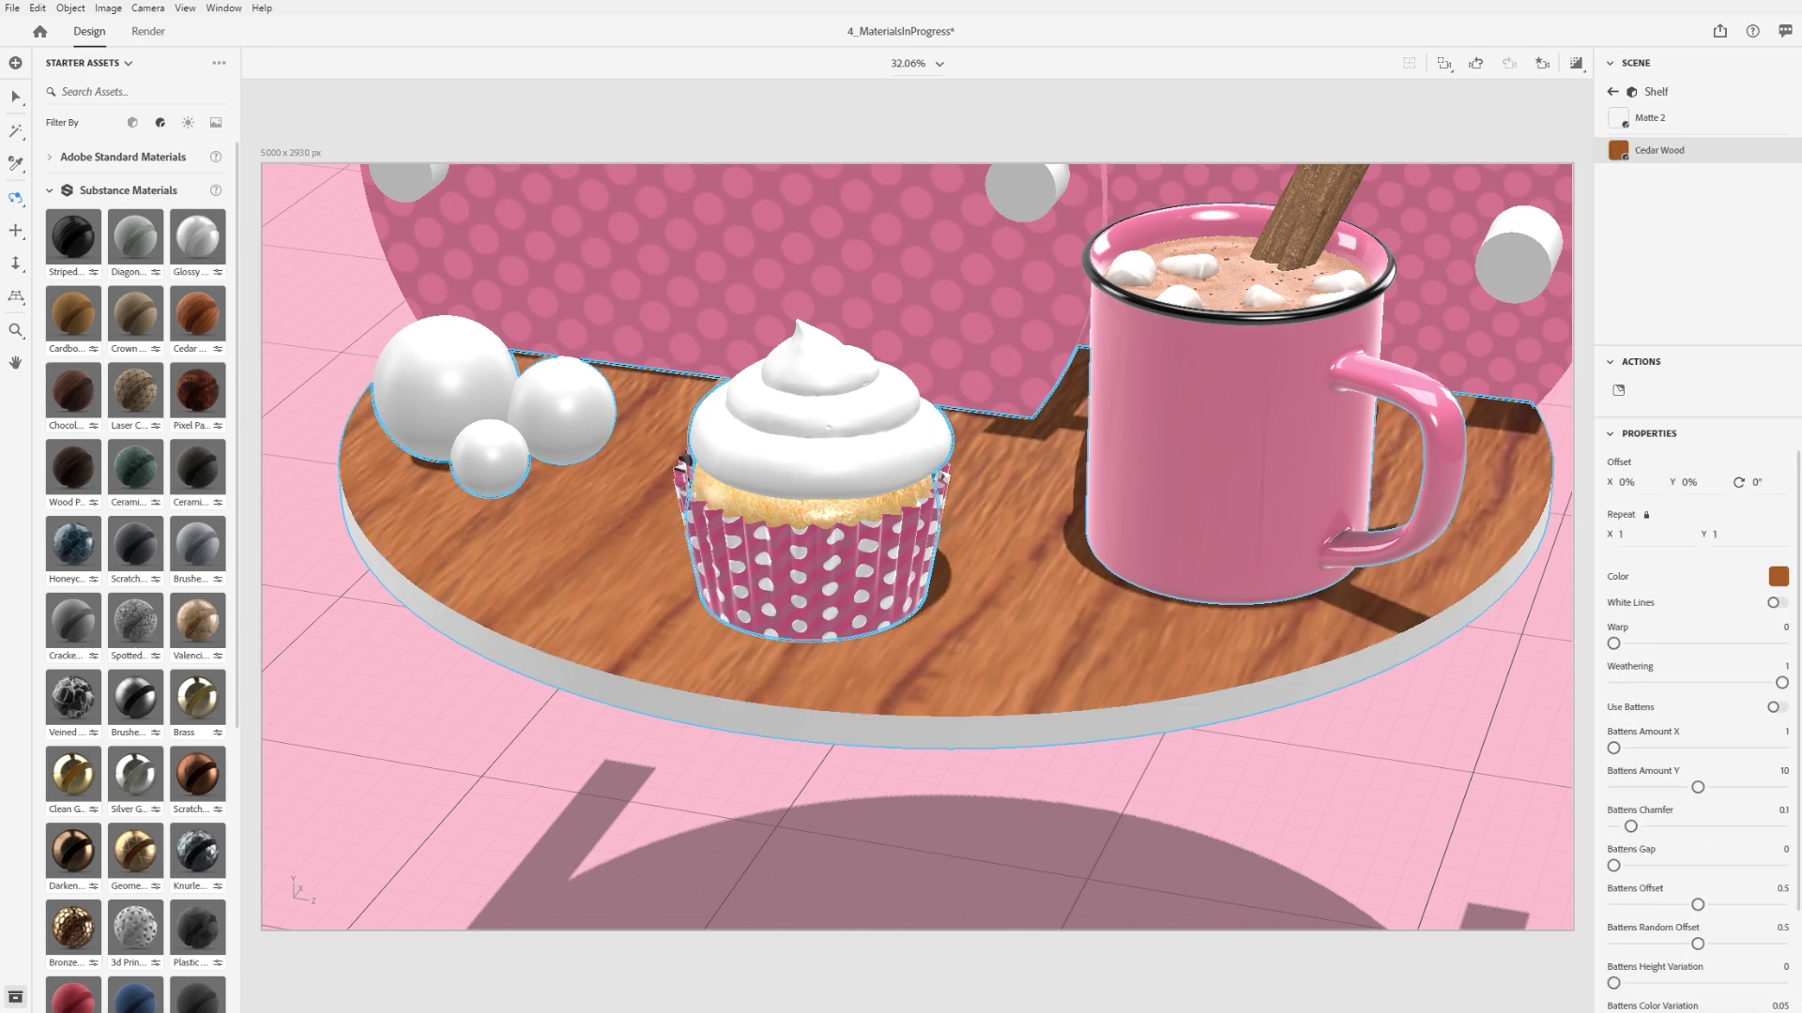
scroll(1783, 545, down, 1)
drag(1611, 489, 1605, 573)
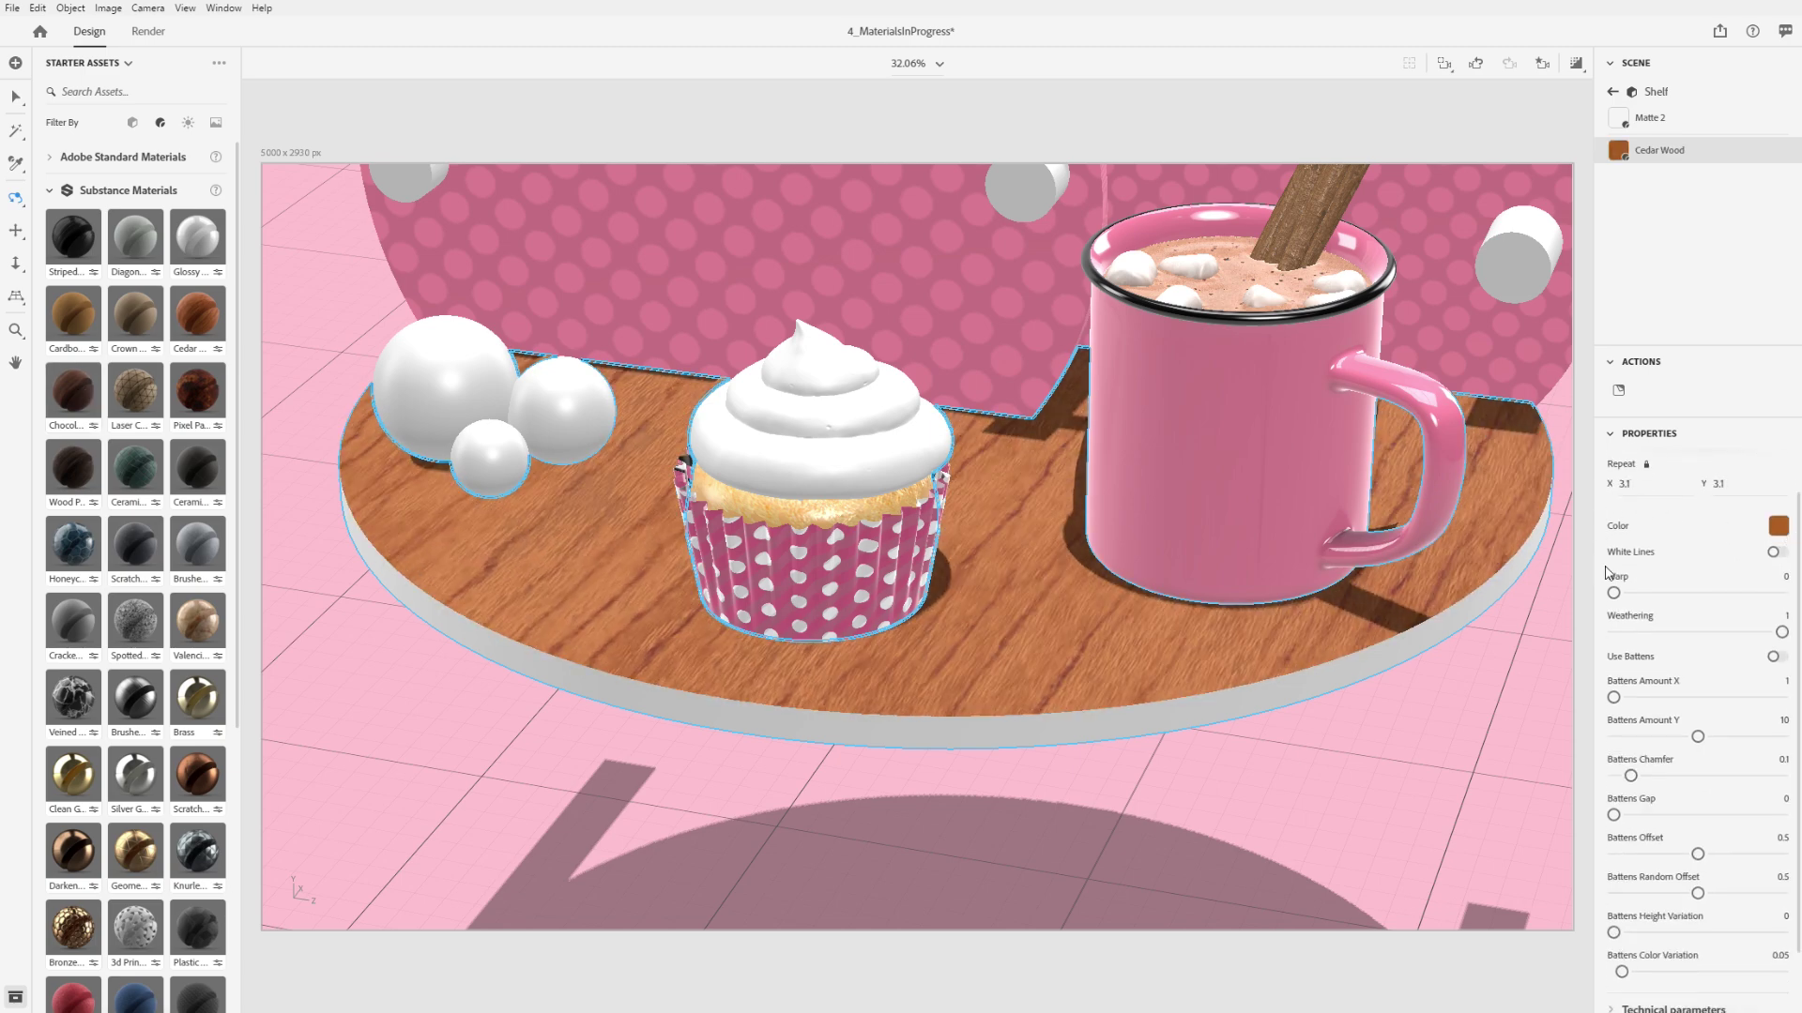
Step: Enable battens on the shelf's wood with a gap of 0.14, an X amount of 5 and color variation of 0.19
click(1777, 657)
mouse_move(1614, 815)
mouse_down()
mouse_move(1678, 814)
mouse_move(1637, 815)
mouse_up()
drag(1614, 697, 1668, 694)
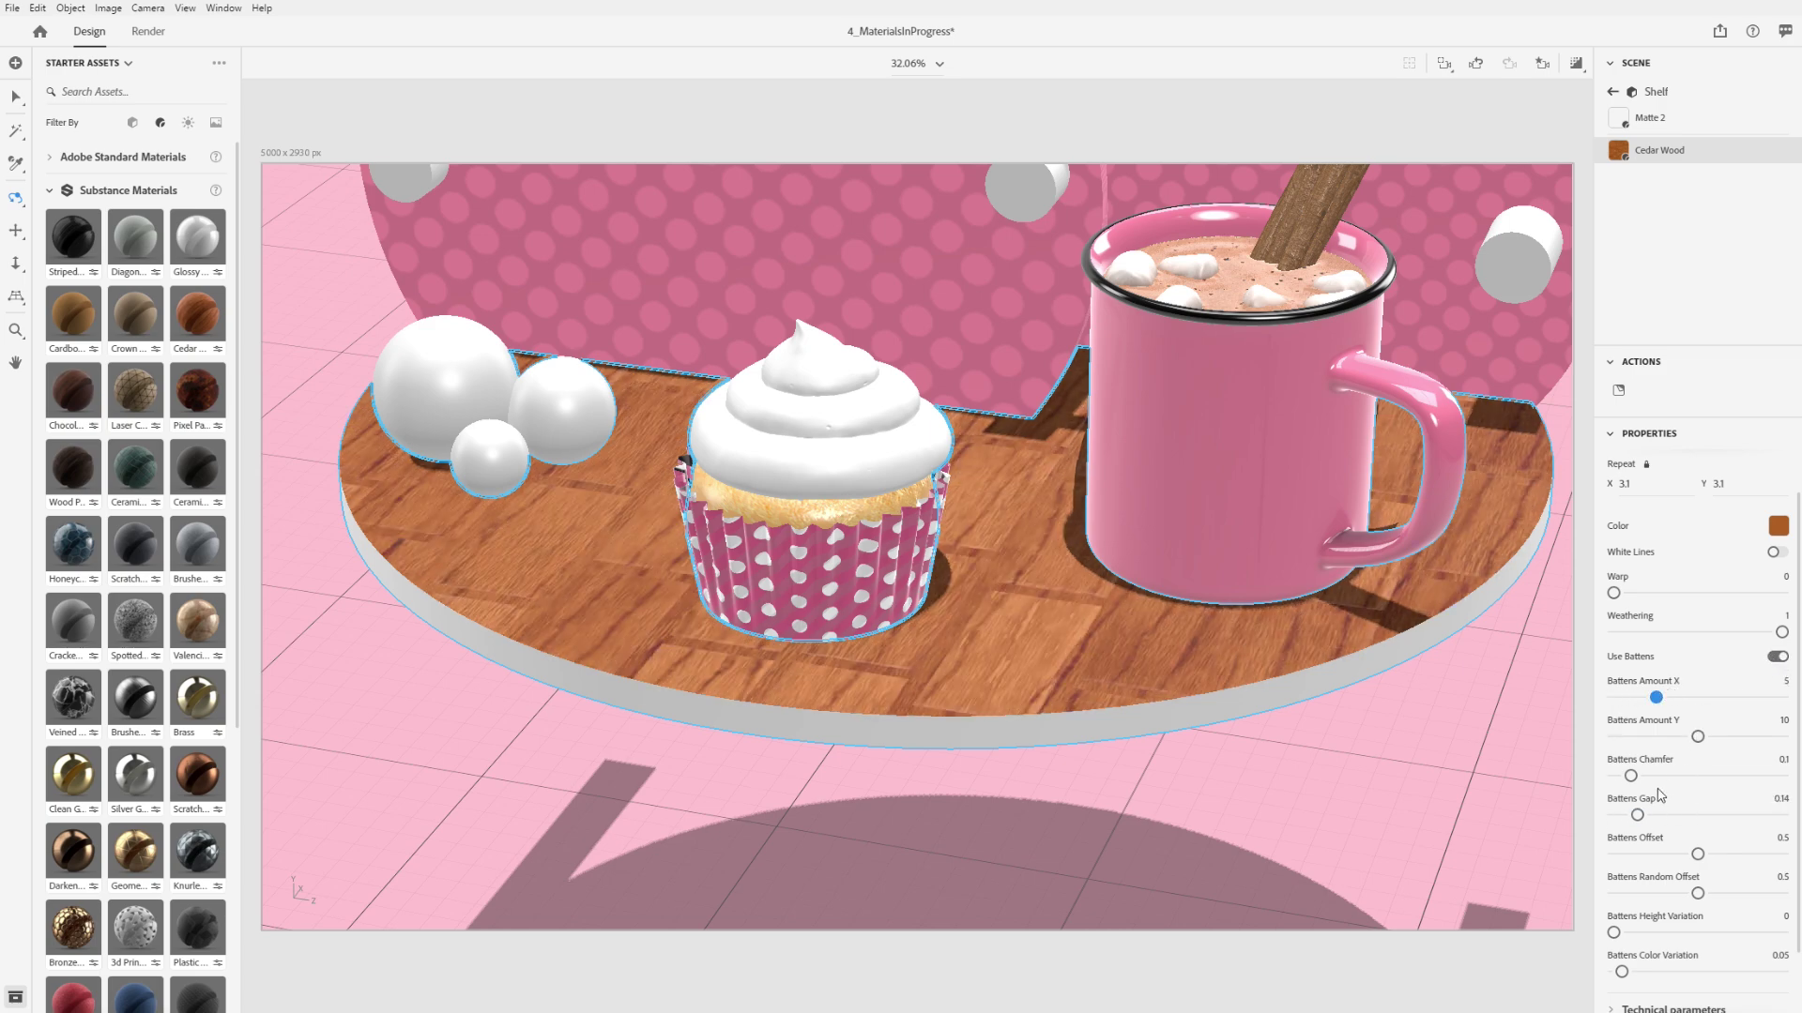
drag(1654, 972, 1661, 972)
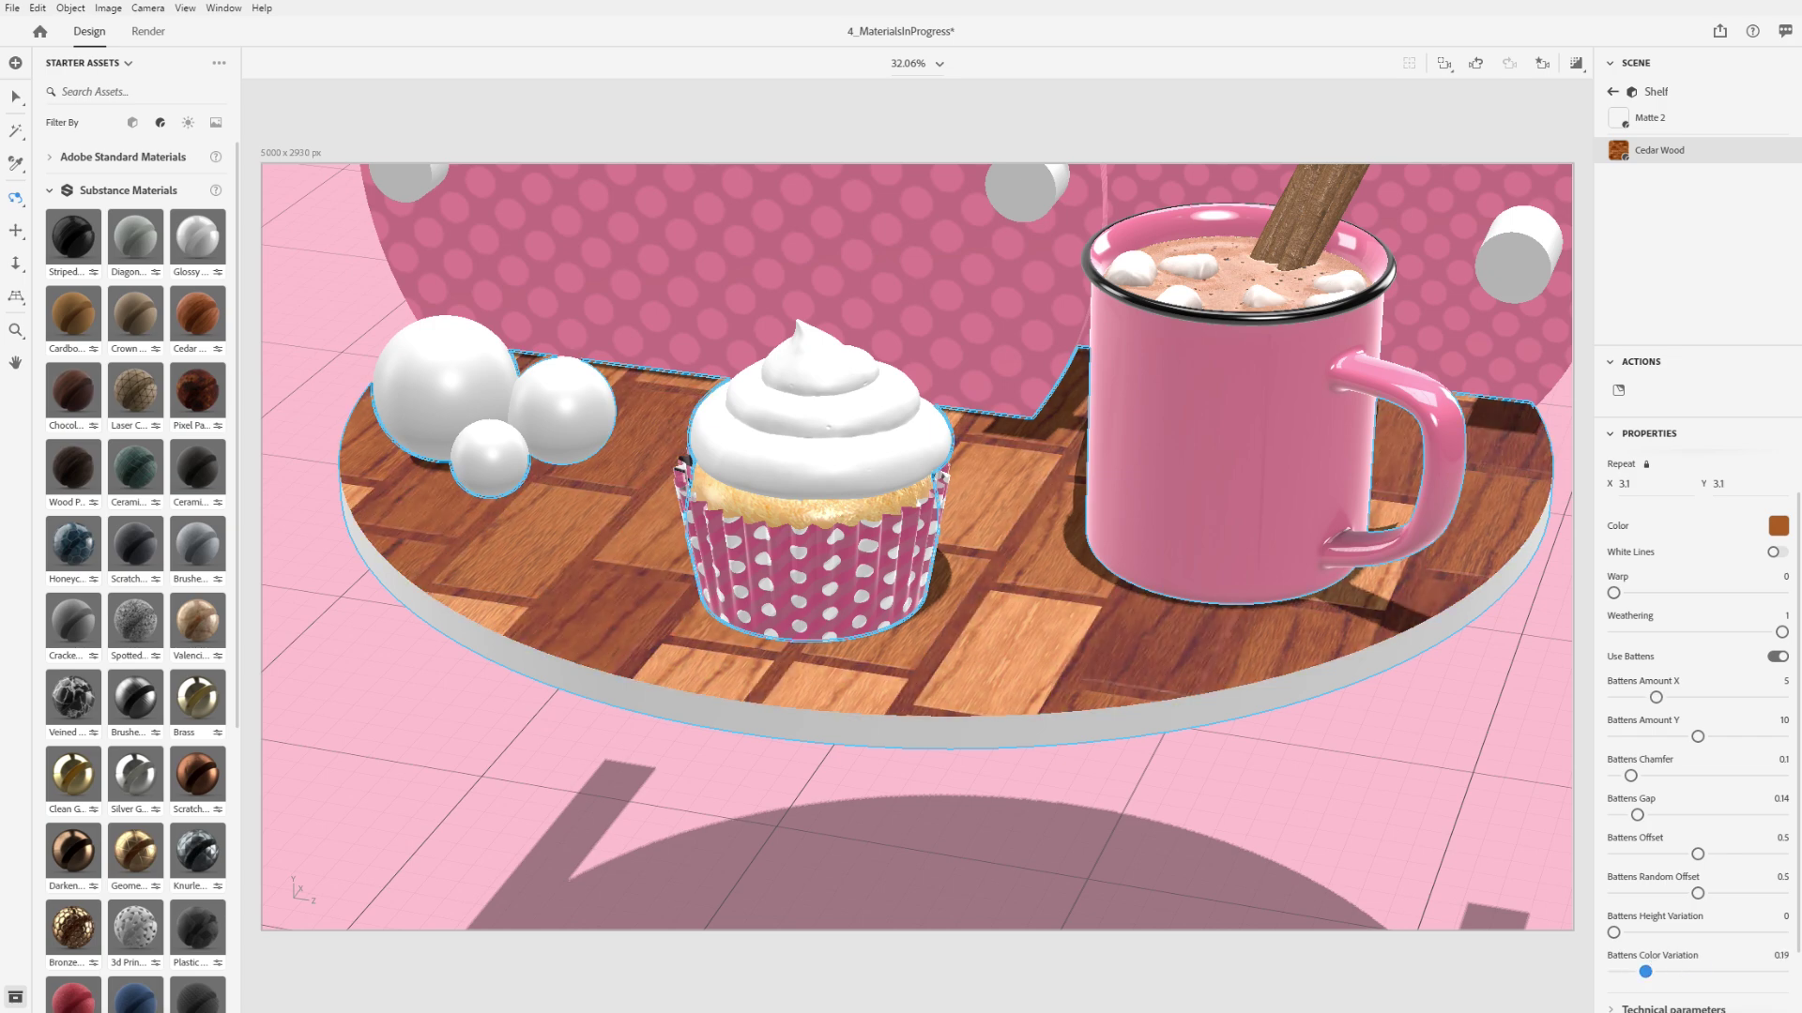
Step: Change the shelf's wood to a light tan color and set the battens chamfer to 0.04 and gap to 0.05
click(1778, 526)
drag(1586, 420, 1616, 426)
click(1748, 763)
drag(1637, 814, 1621, 814)
drag(1125, 792, 1381, 871)
key(2)
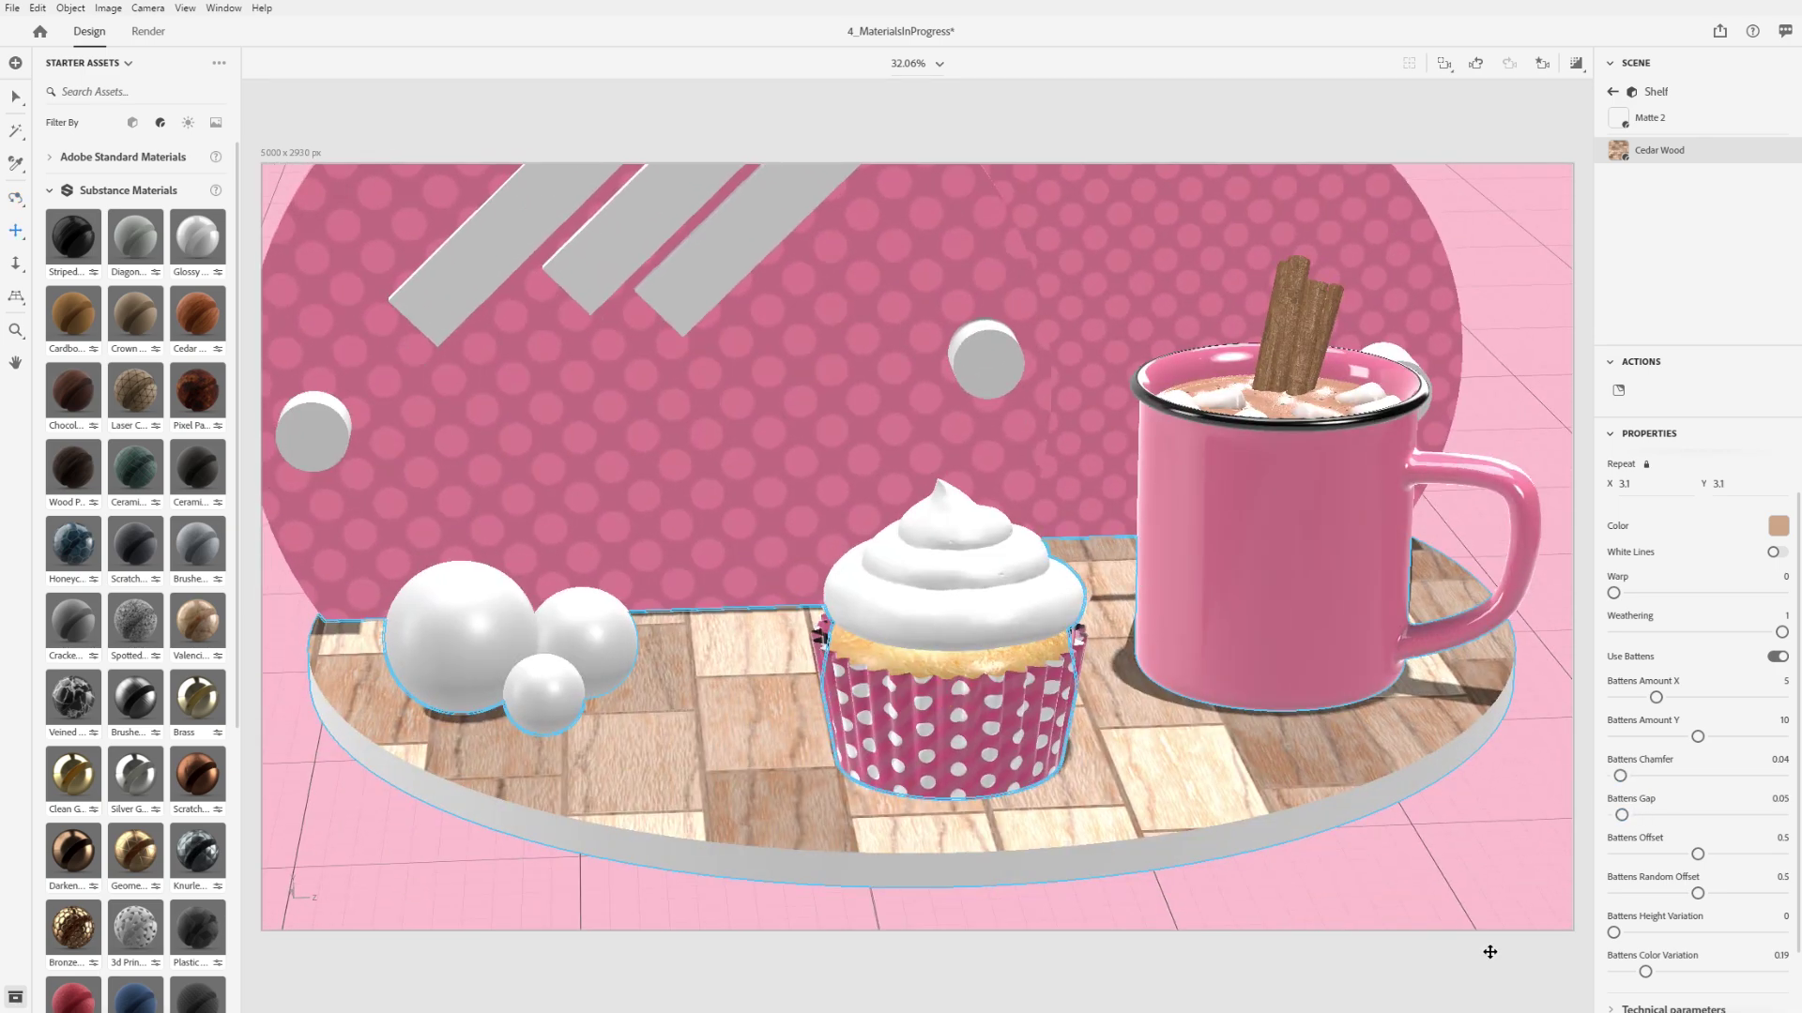